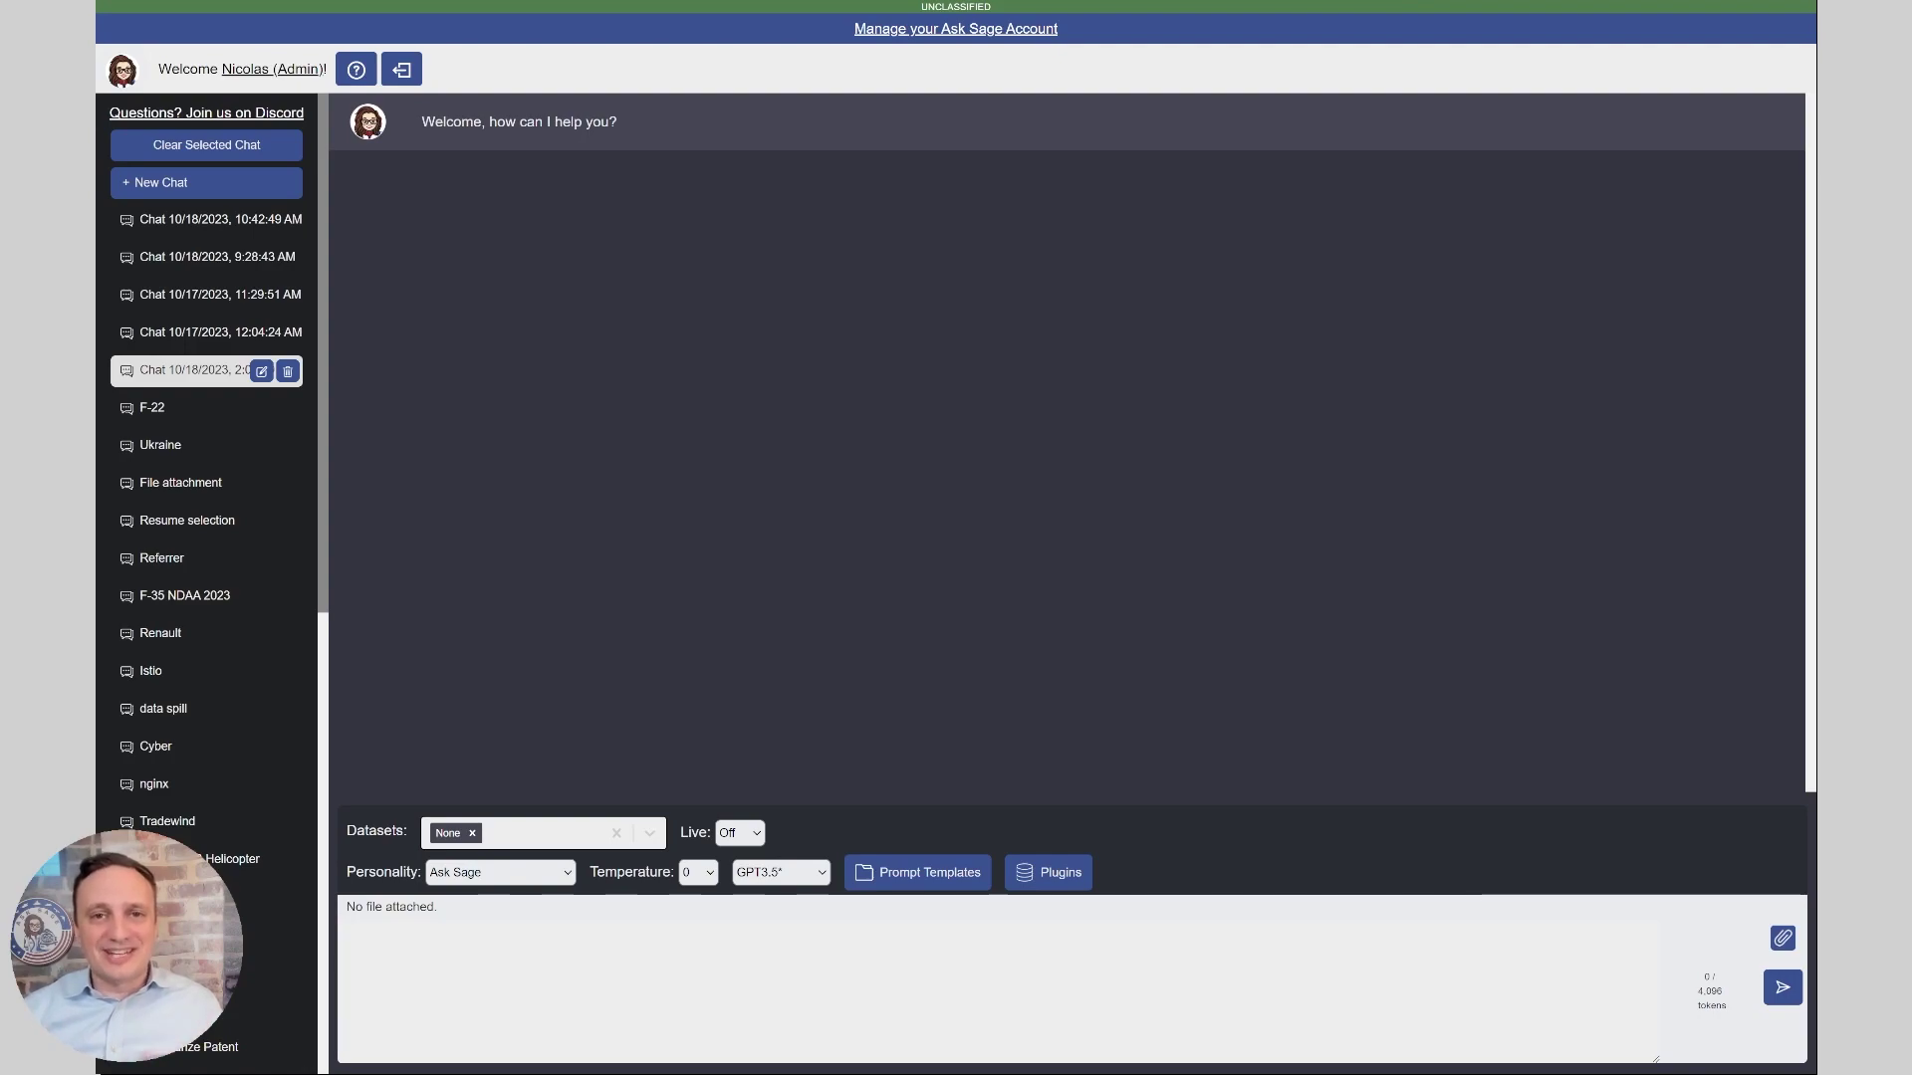
Send /get-secrets to list the stored secrets: SagePostgres, SageTest and SageTest2.
left_click(1641, 922)
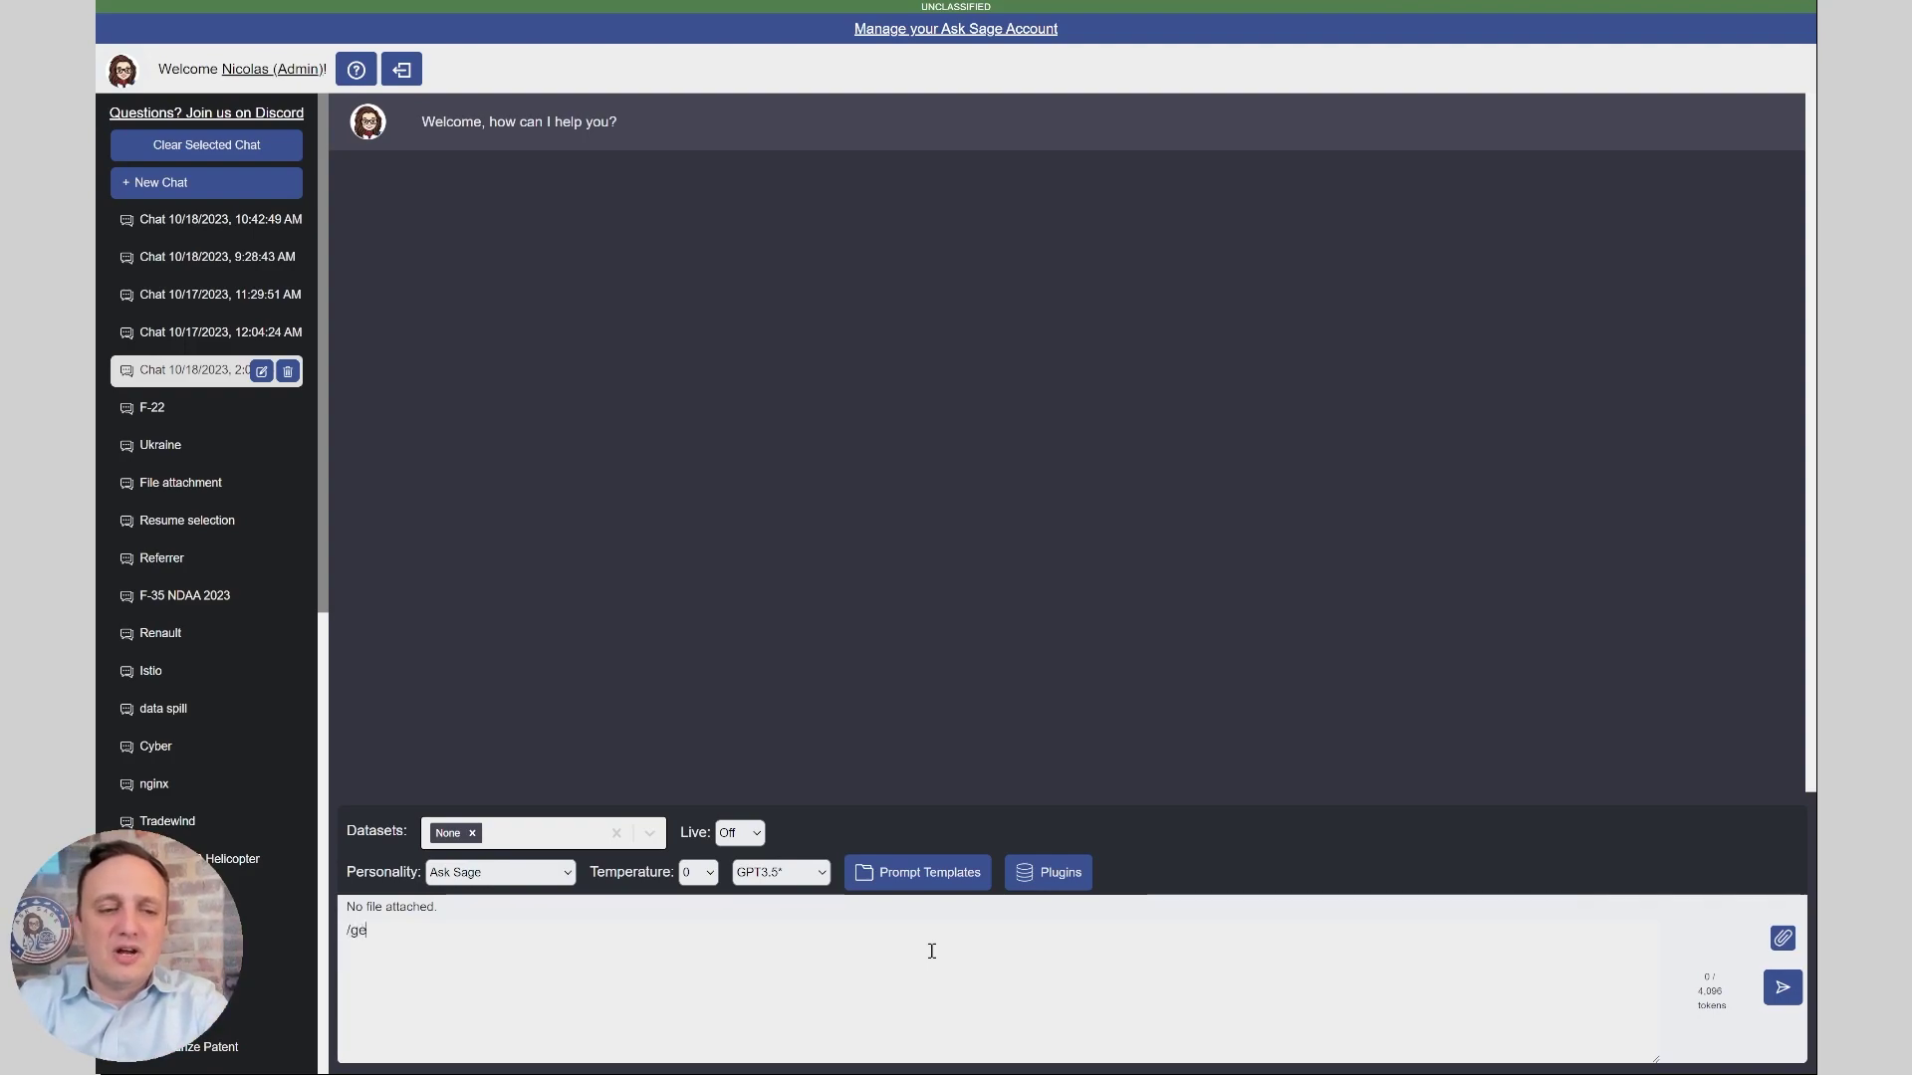
type("ecrets")
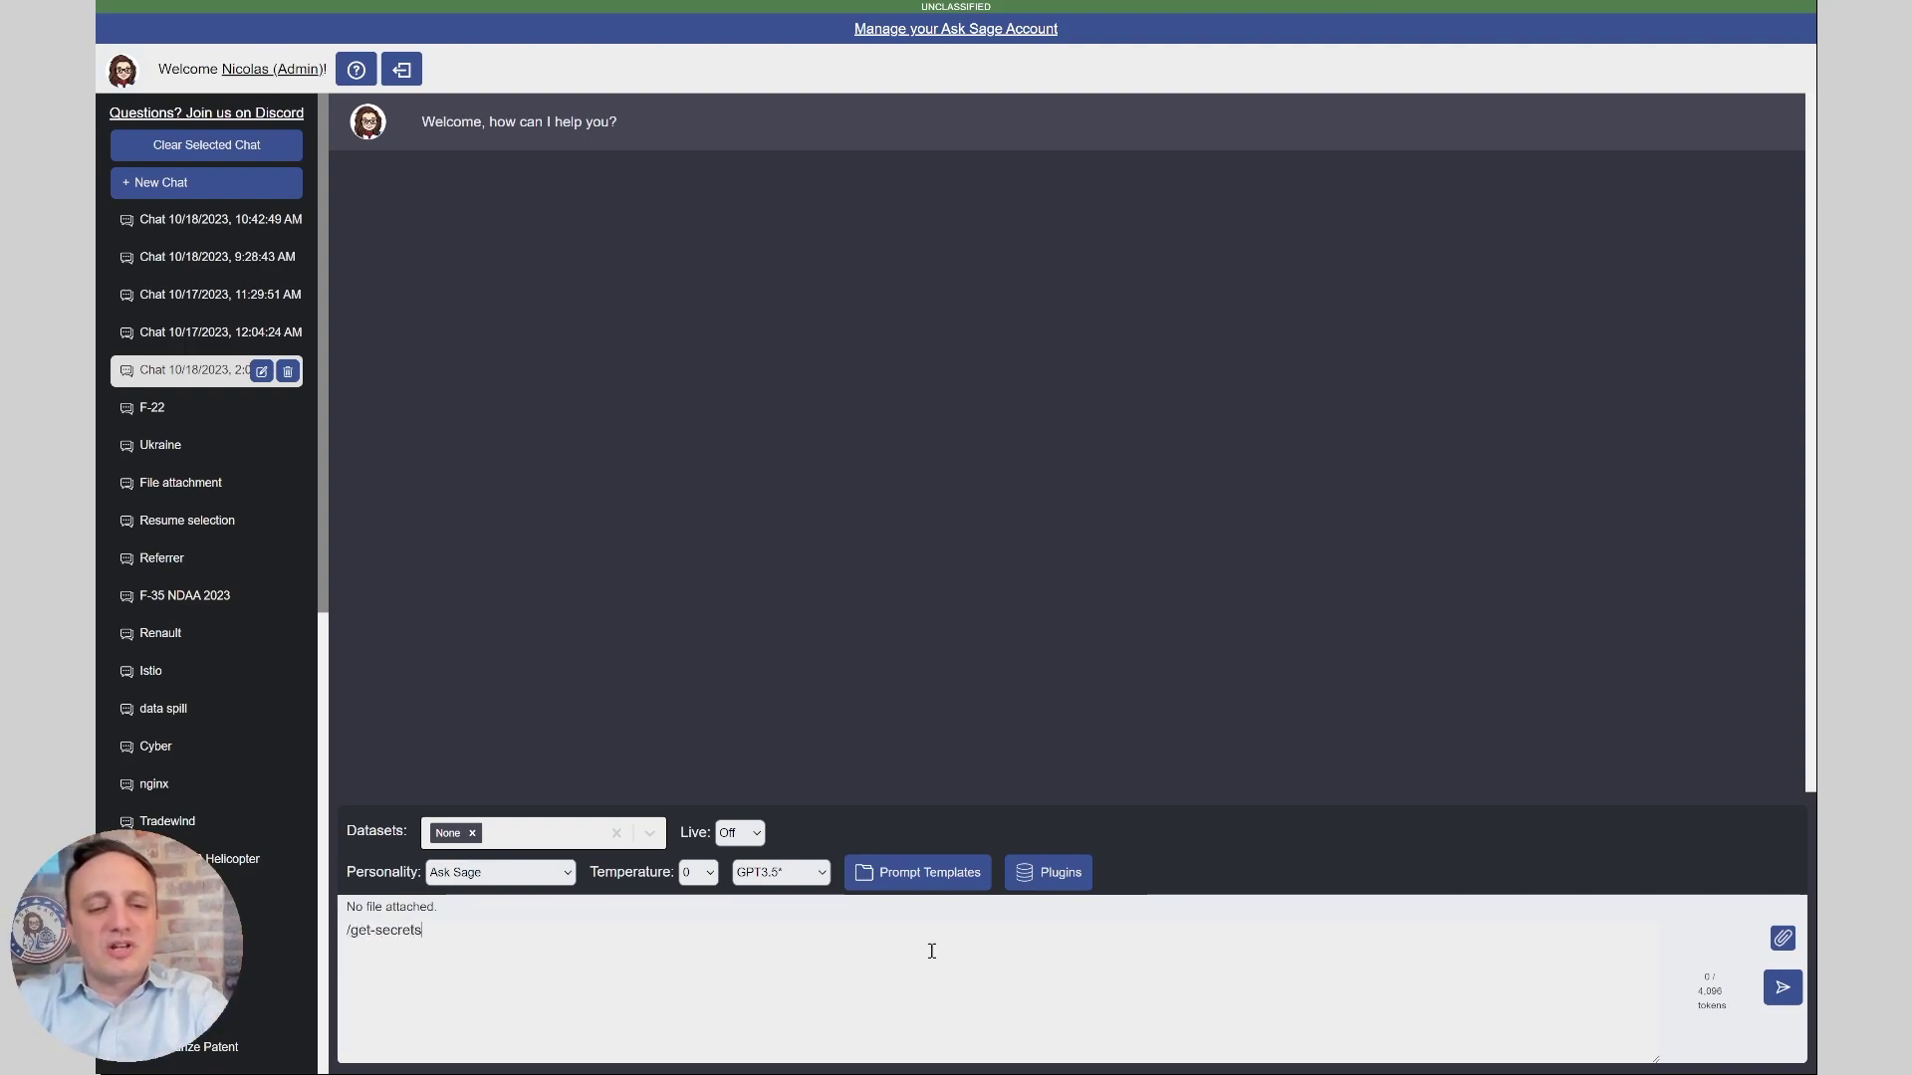
key("Return")
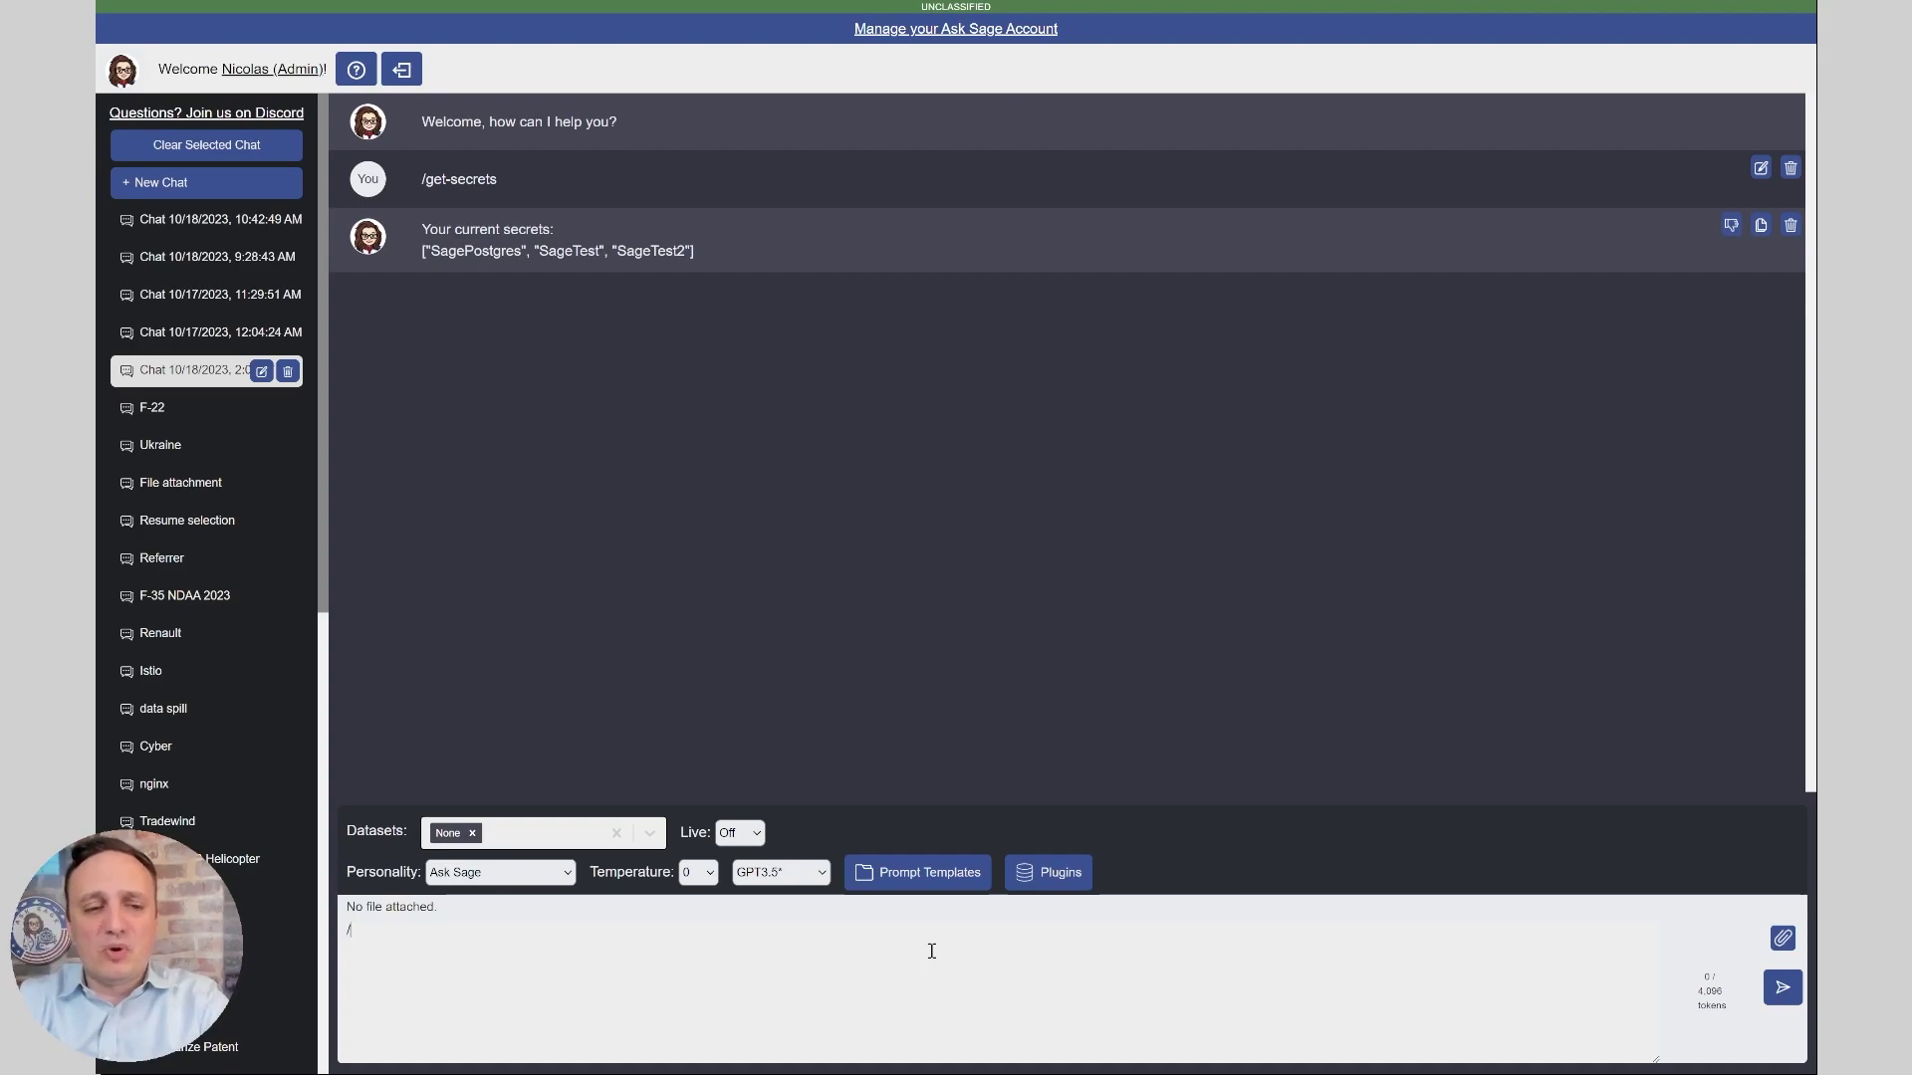
Draft an add-secret for SageTest with the pasted Postgres connection string and table descriptions, highlighting the connection string.
type("/add-d")
type("ecr")
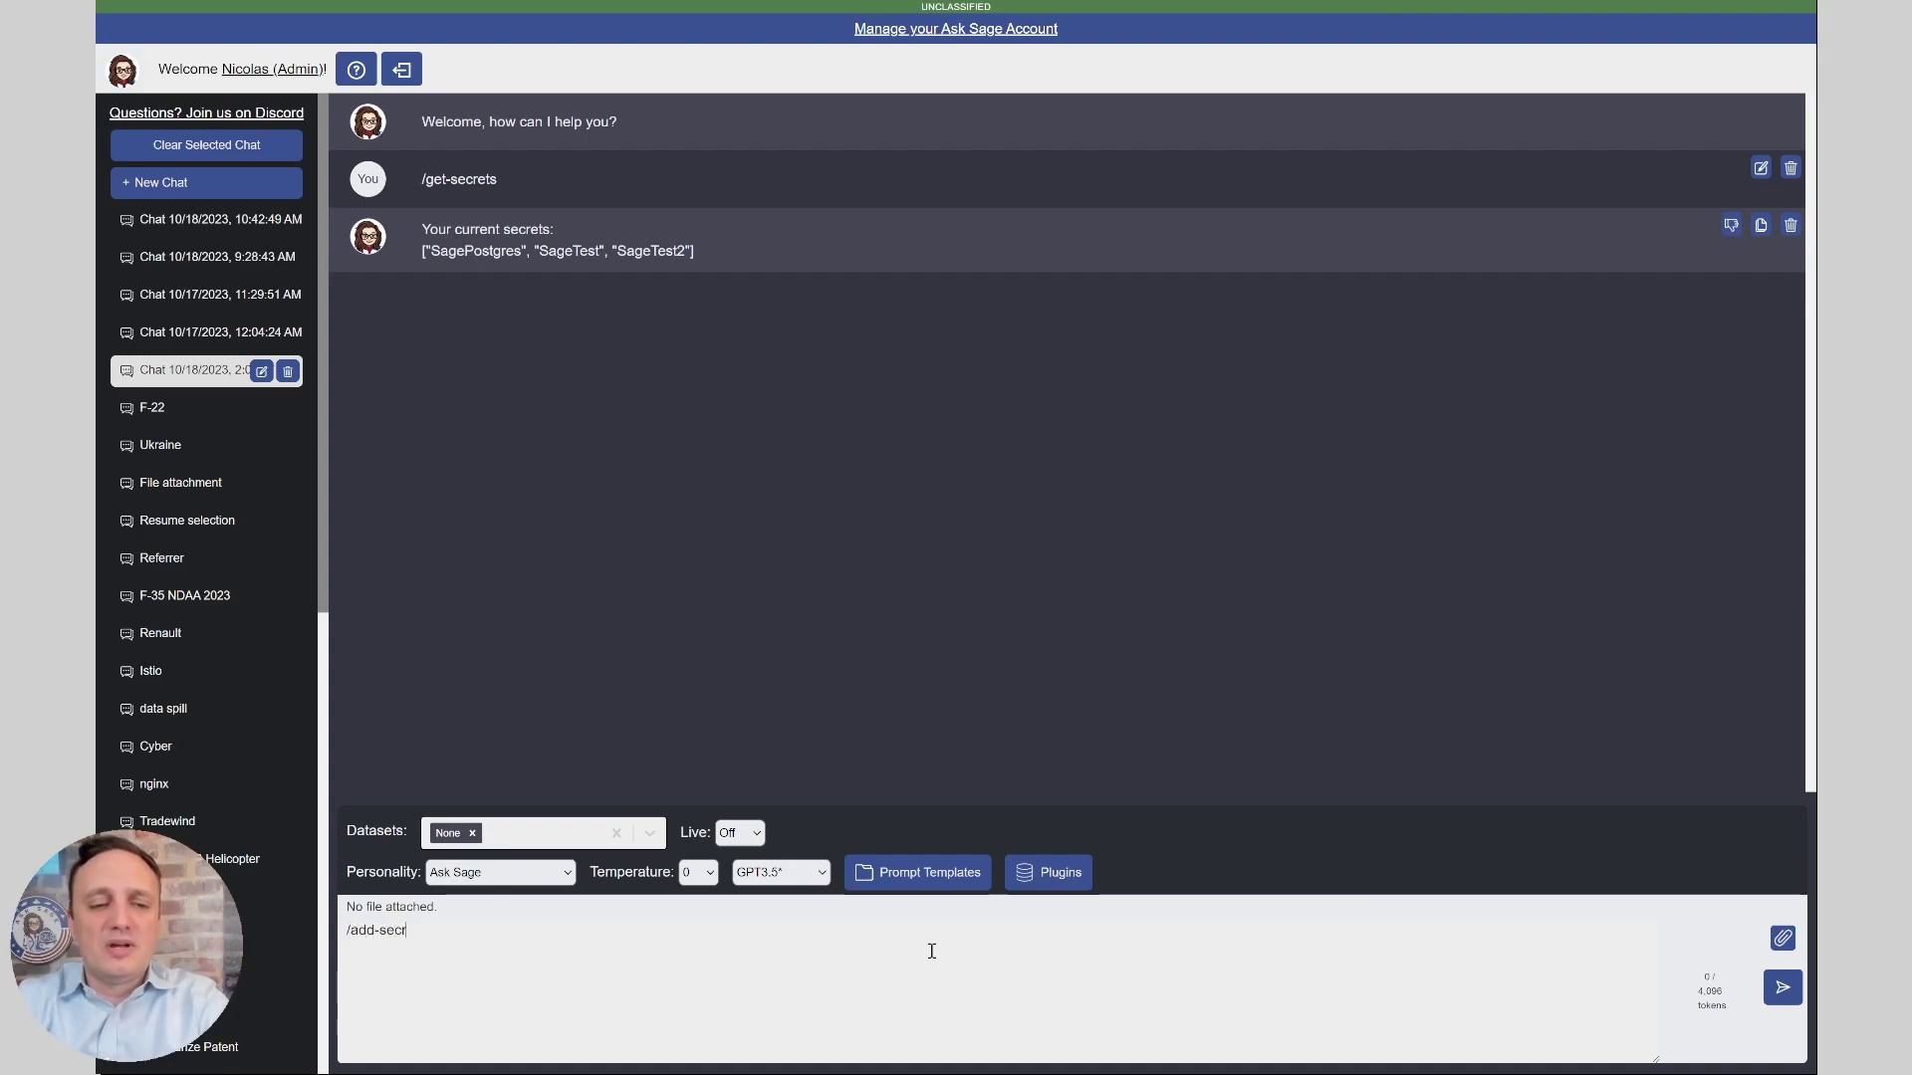
type("et SageTest")
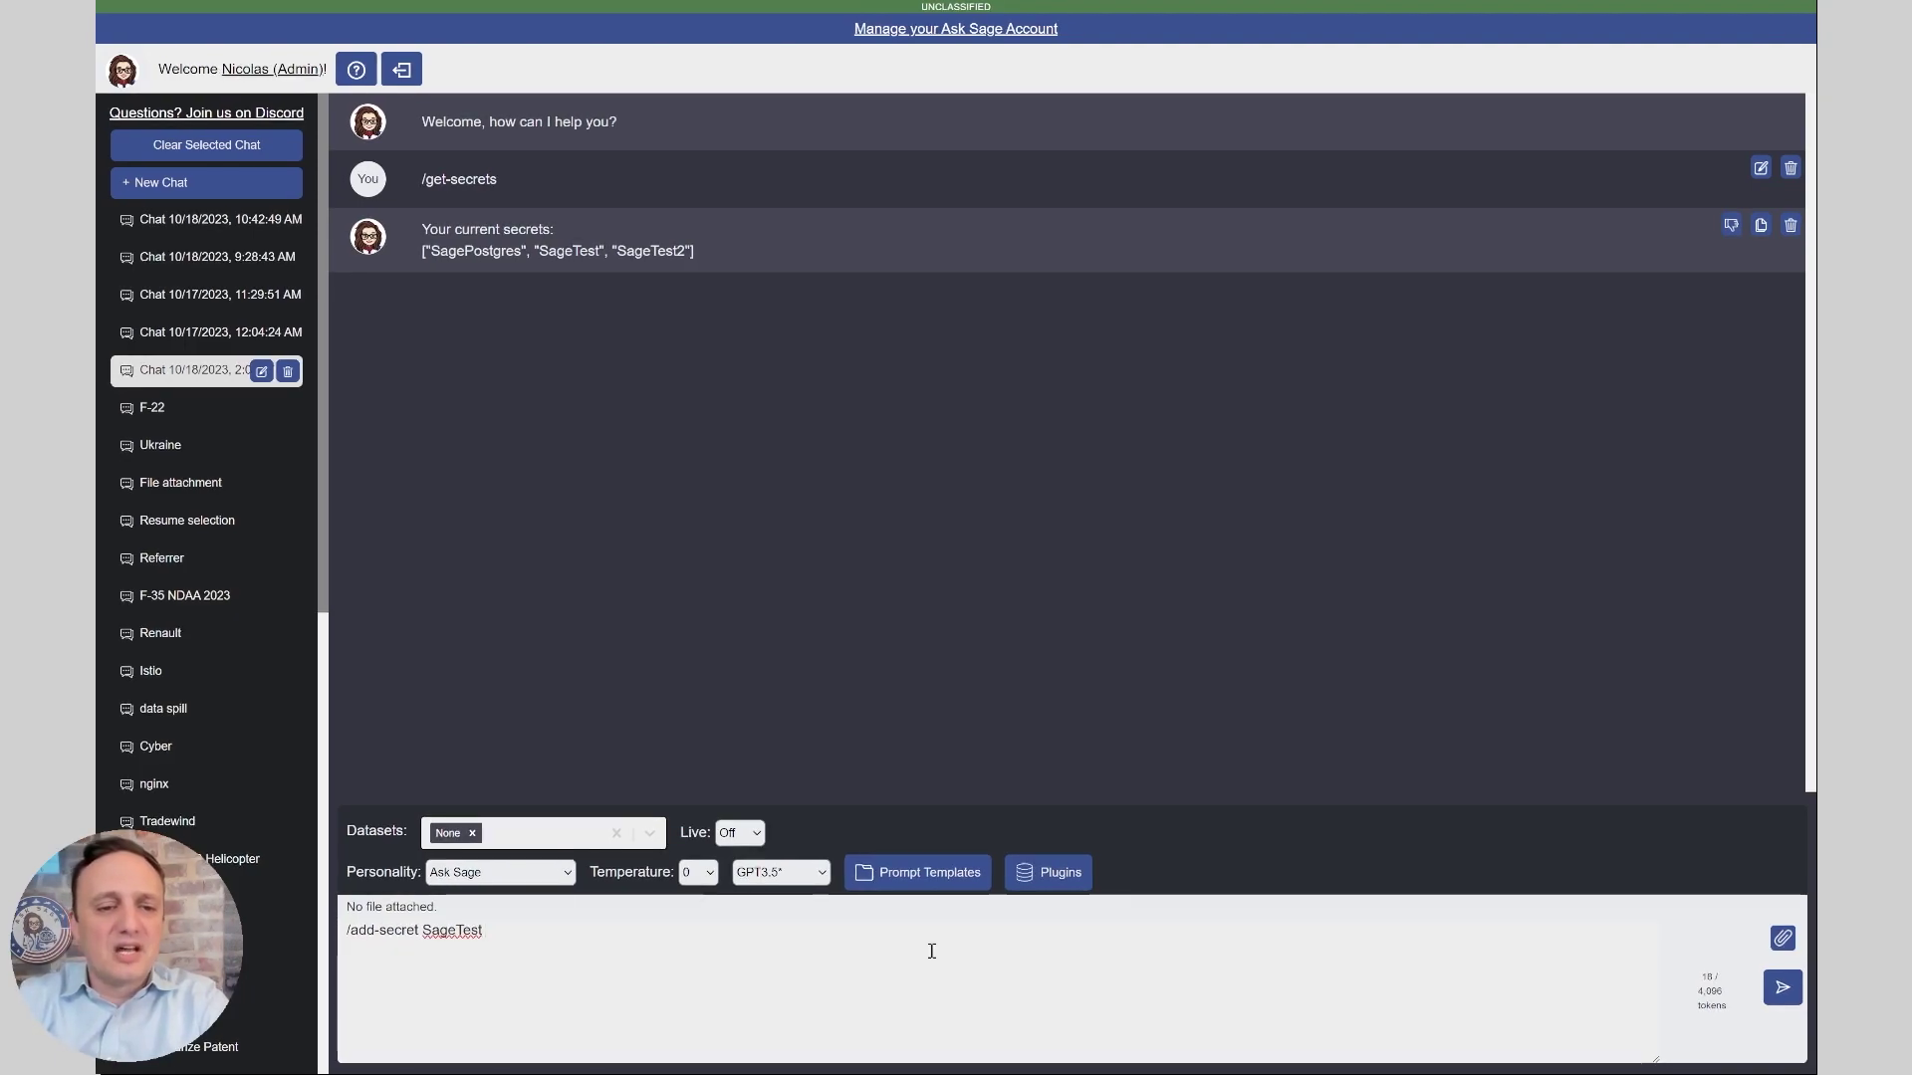
key("ctrl+v")
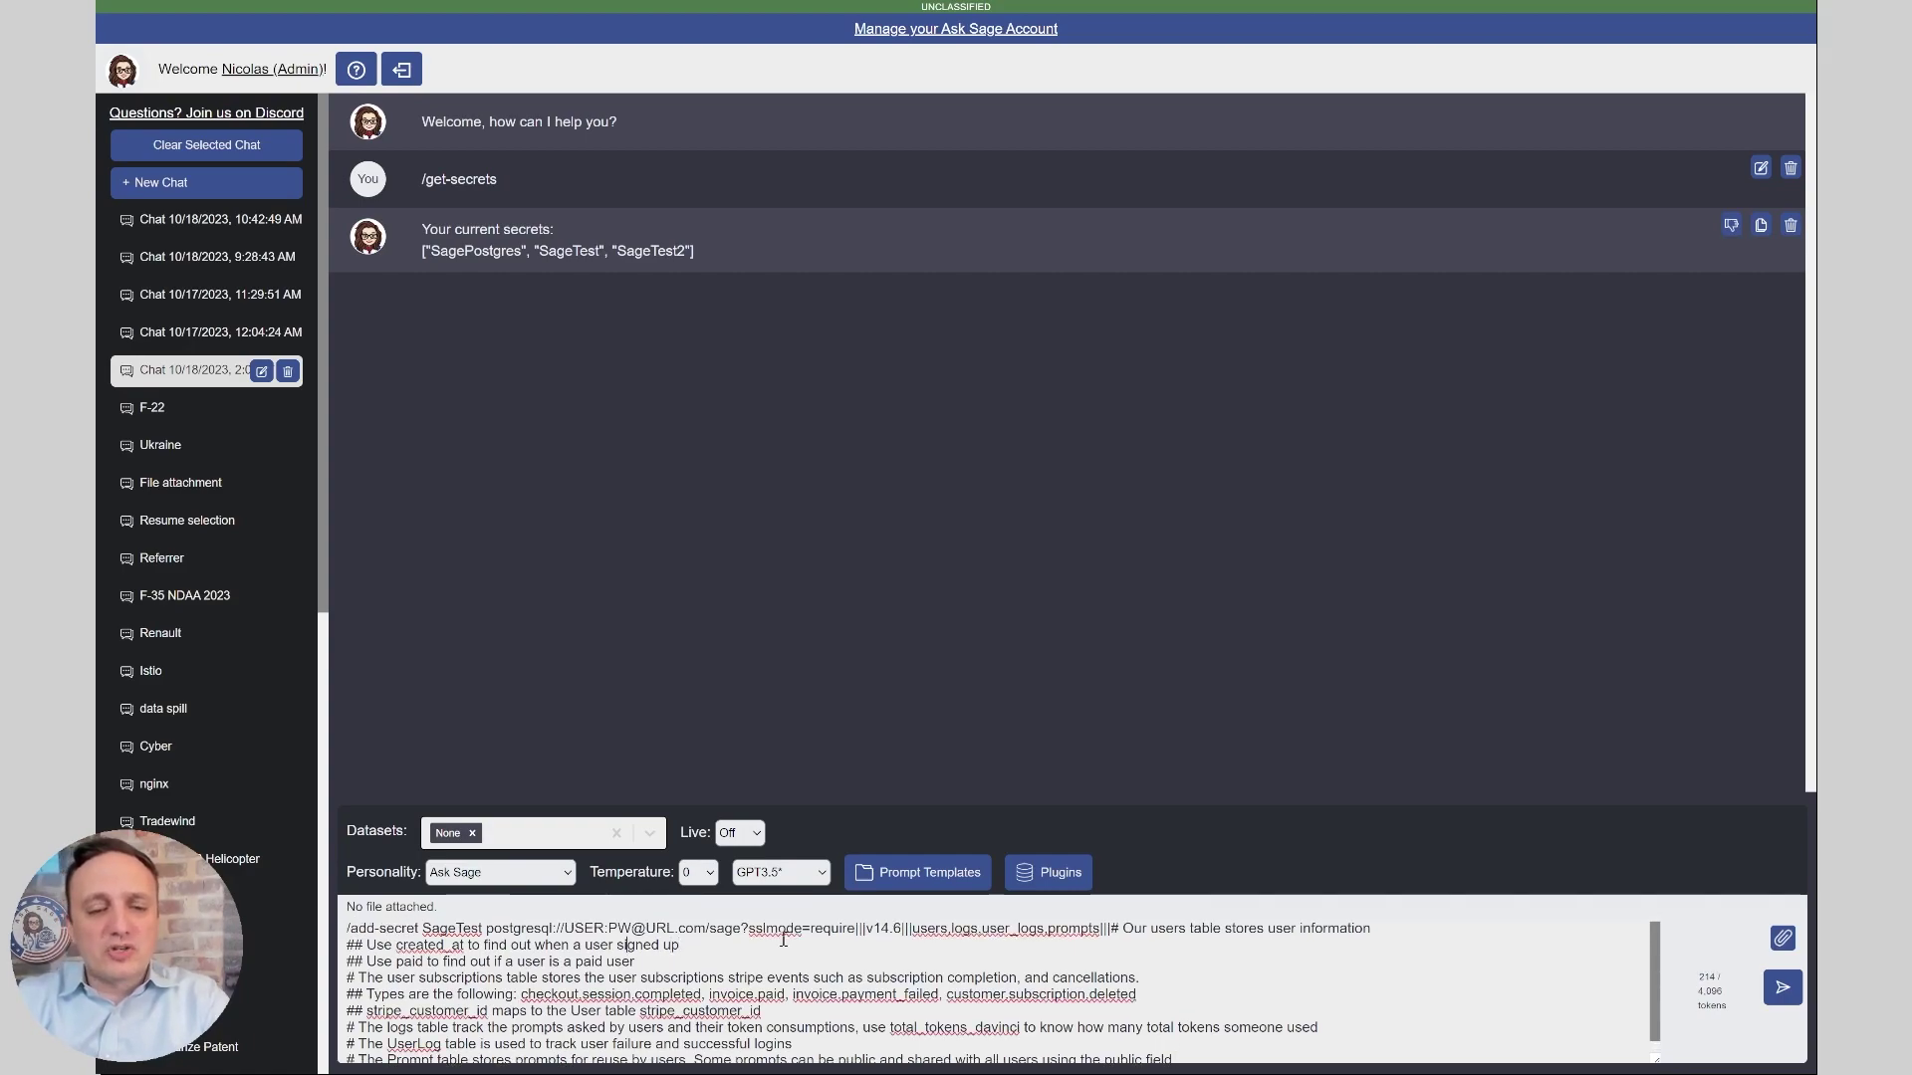
key("shift+Right")
key("shift+Right")
key("shift+Right")
key("shift+Right")
key("shift+Right")
key("shift+Right")
key("shift+Right")
key("shift+Right")
key("shift+Right")
key("shift+Right")
key("shift+Right")
key("shift+Right")
key("shift+Right")
key("shift+Right")
key("shift+Right")
key("shift+Right")
key("shift+Right")
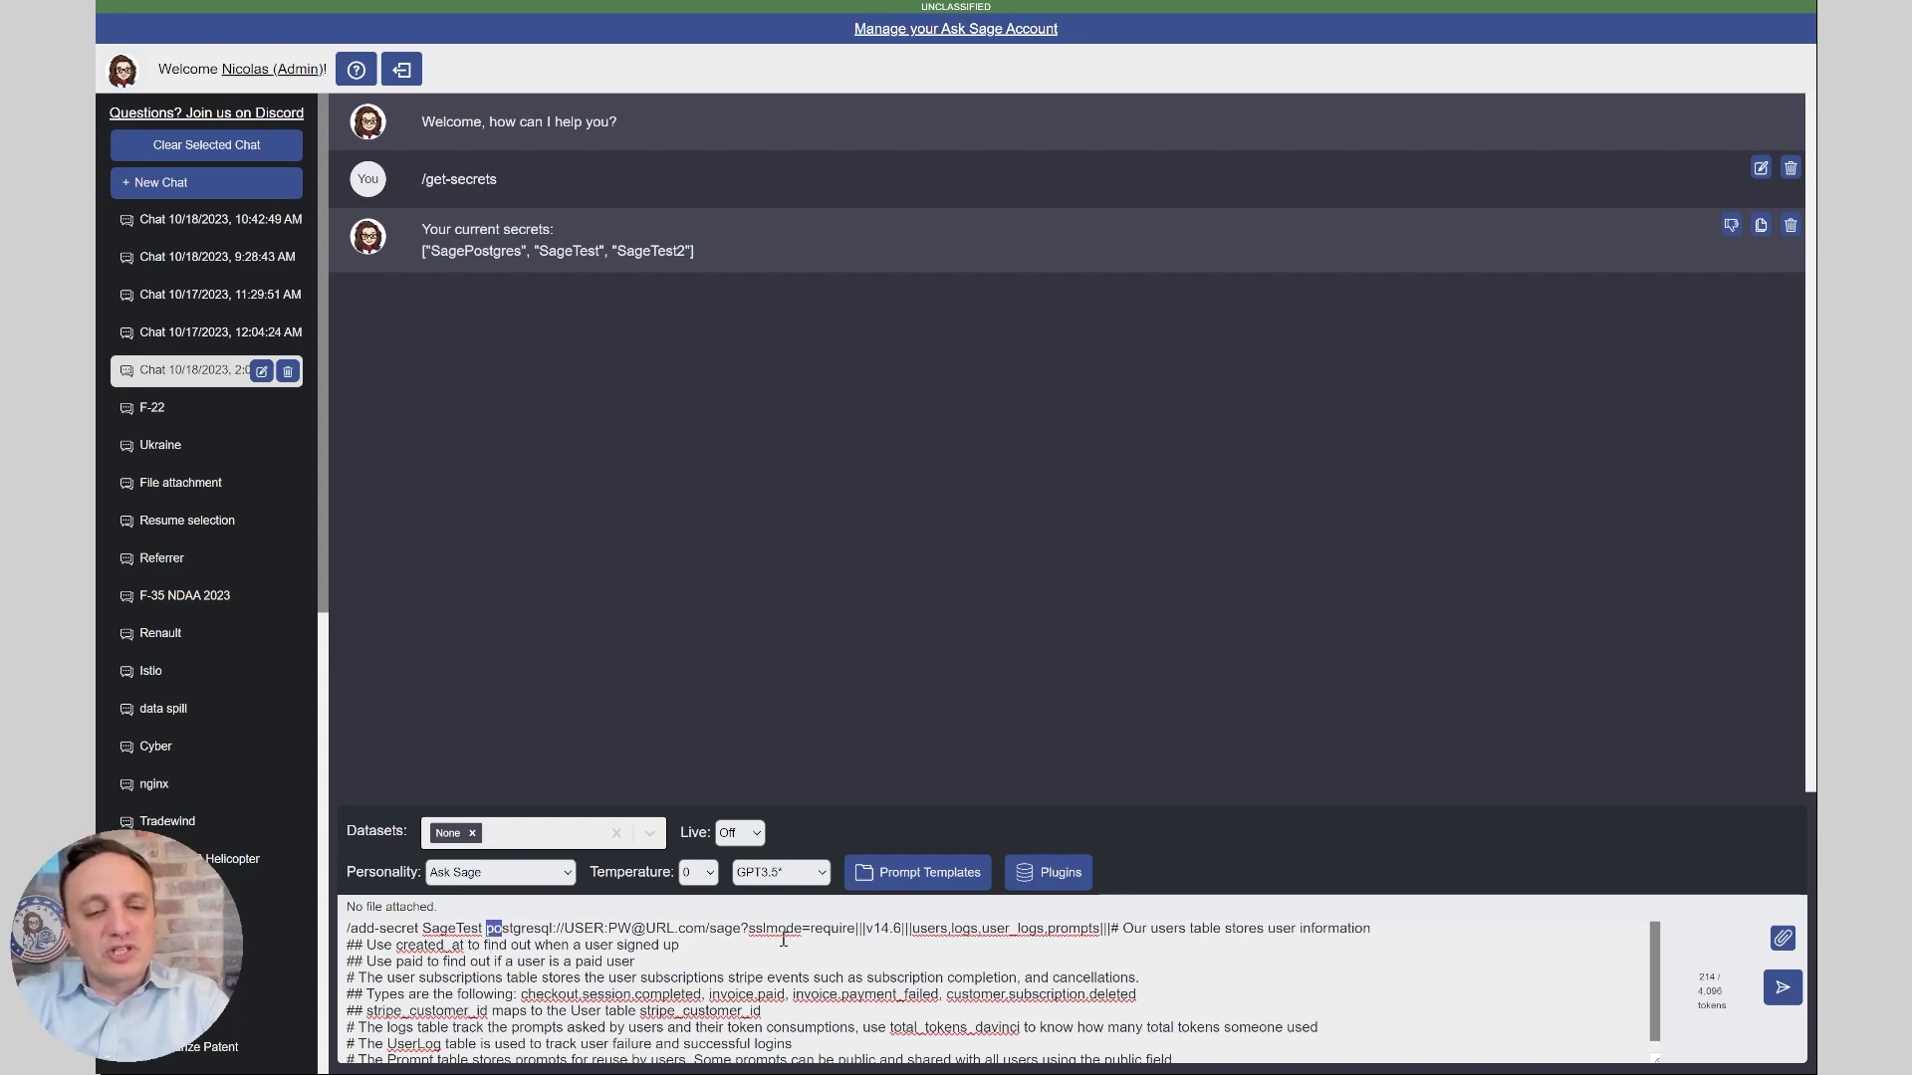
key("shift+Right")
key("shift+Right")
key("shift+Right")
key("shift+Right")
key("shift+Right")
key("shift+Right")
key("shift+Right")
key("shift+Right")
key("shift+Right")
key("shift+Right")
key("shift+Right")
key("shift+Right")
key("shift+Right")
key("shift+Right")
key("shift+Right")
key("shift+Right")
key("shift+Right")
key("shift+Right")
key("shift+Right")
key("shift+Right")
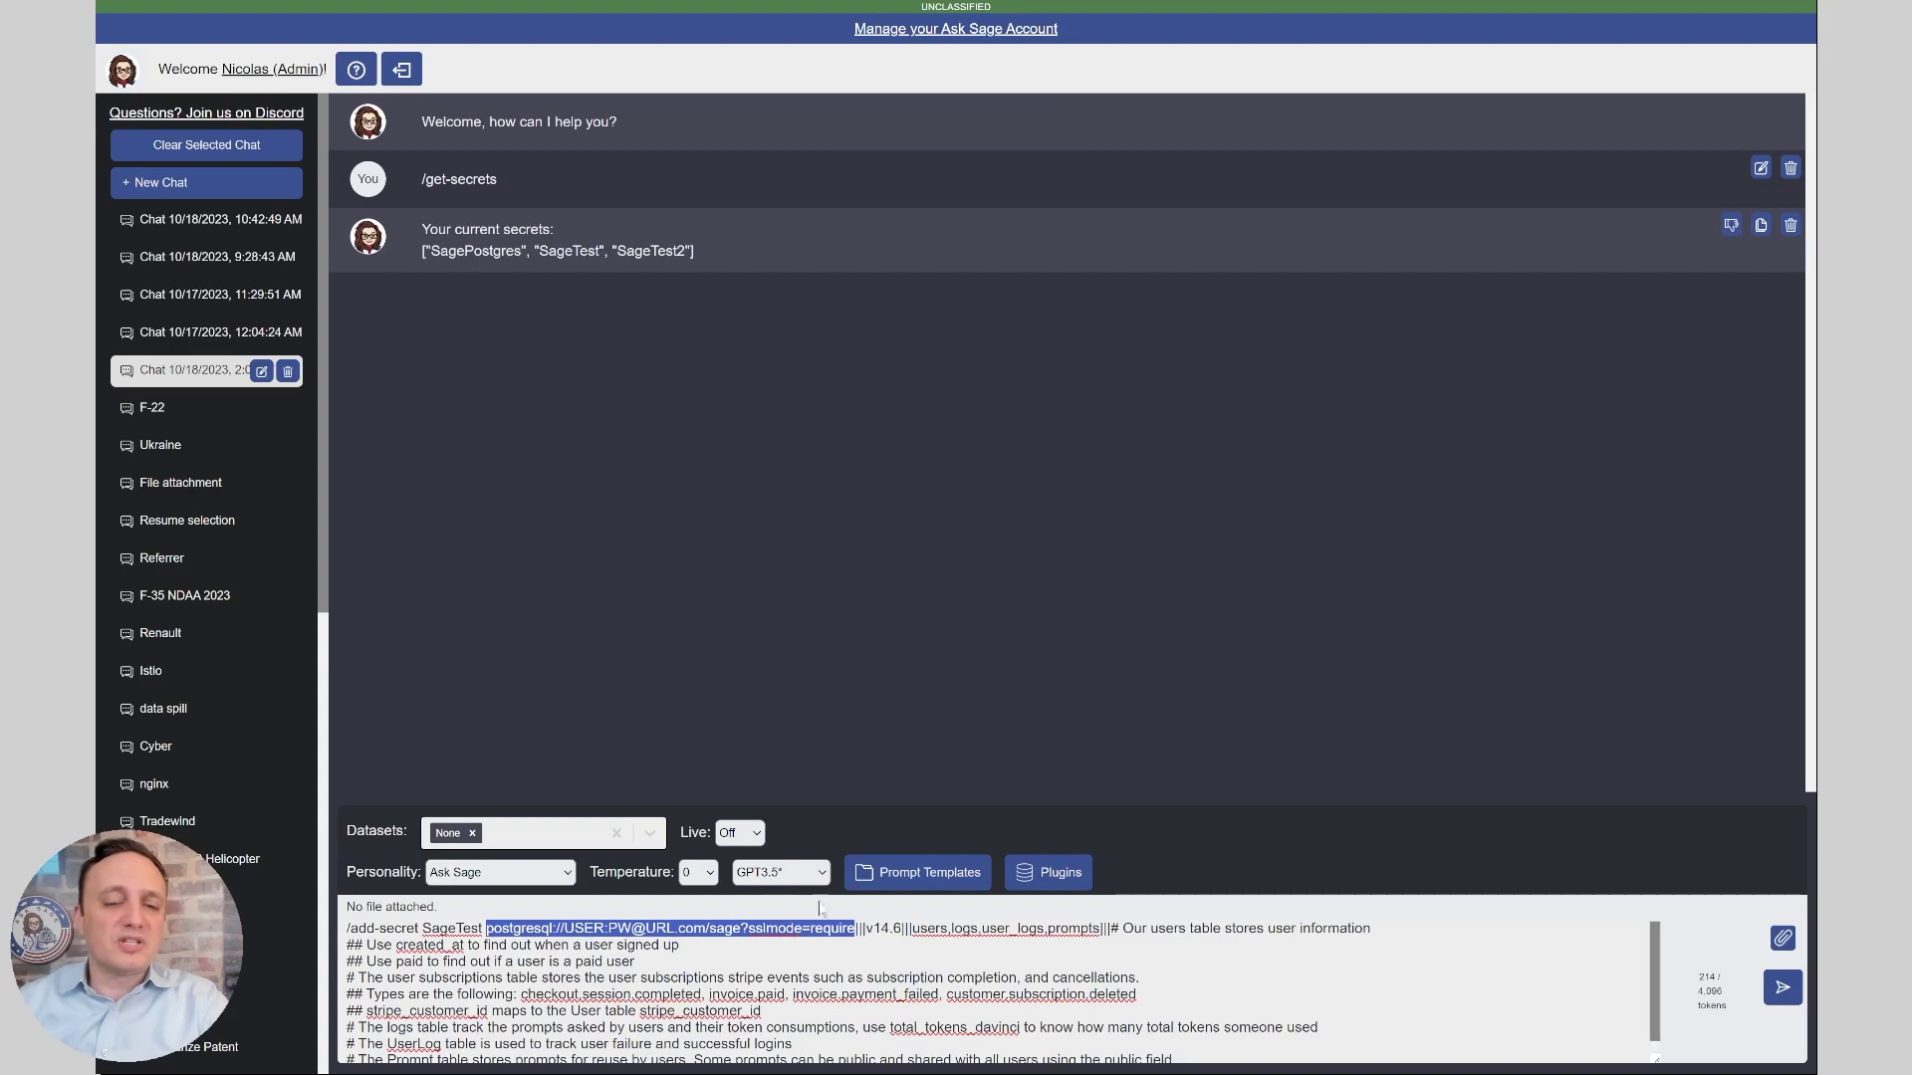
Highlight the Postgres version v14.6 and the table list users, logs, user_logs, prompts in the draft.
left_click(870, 930)
key("shift+Right")
key("shift+Right")
key("shift+Right")
key("shift+Right")
key("shift+Right")
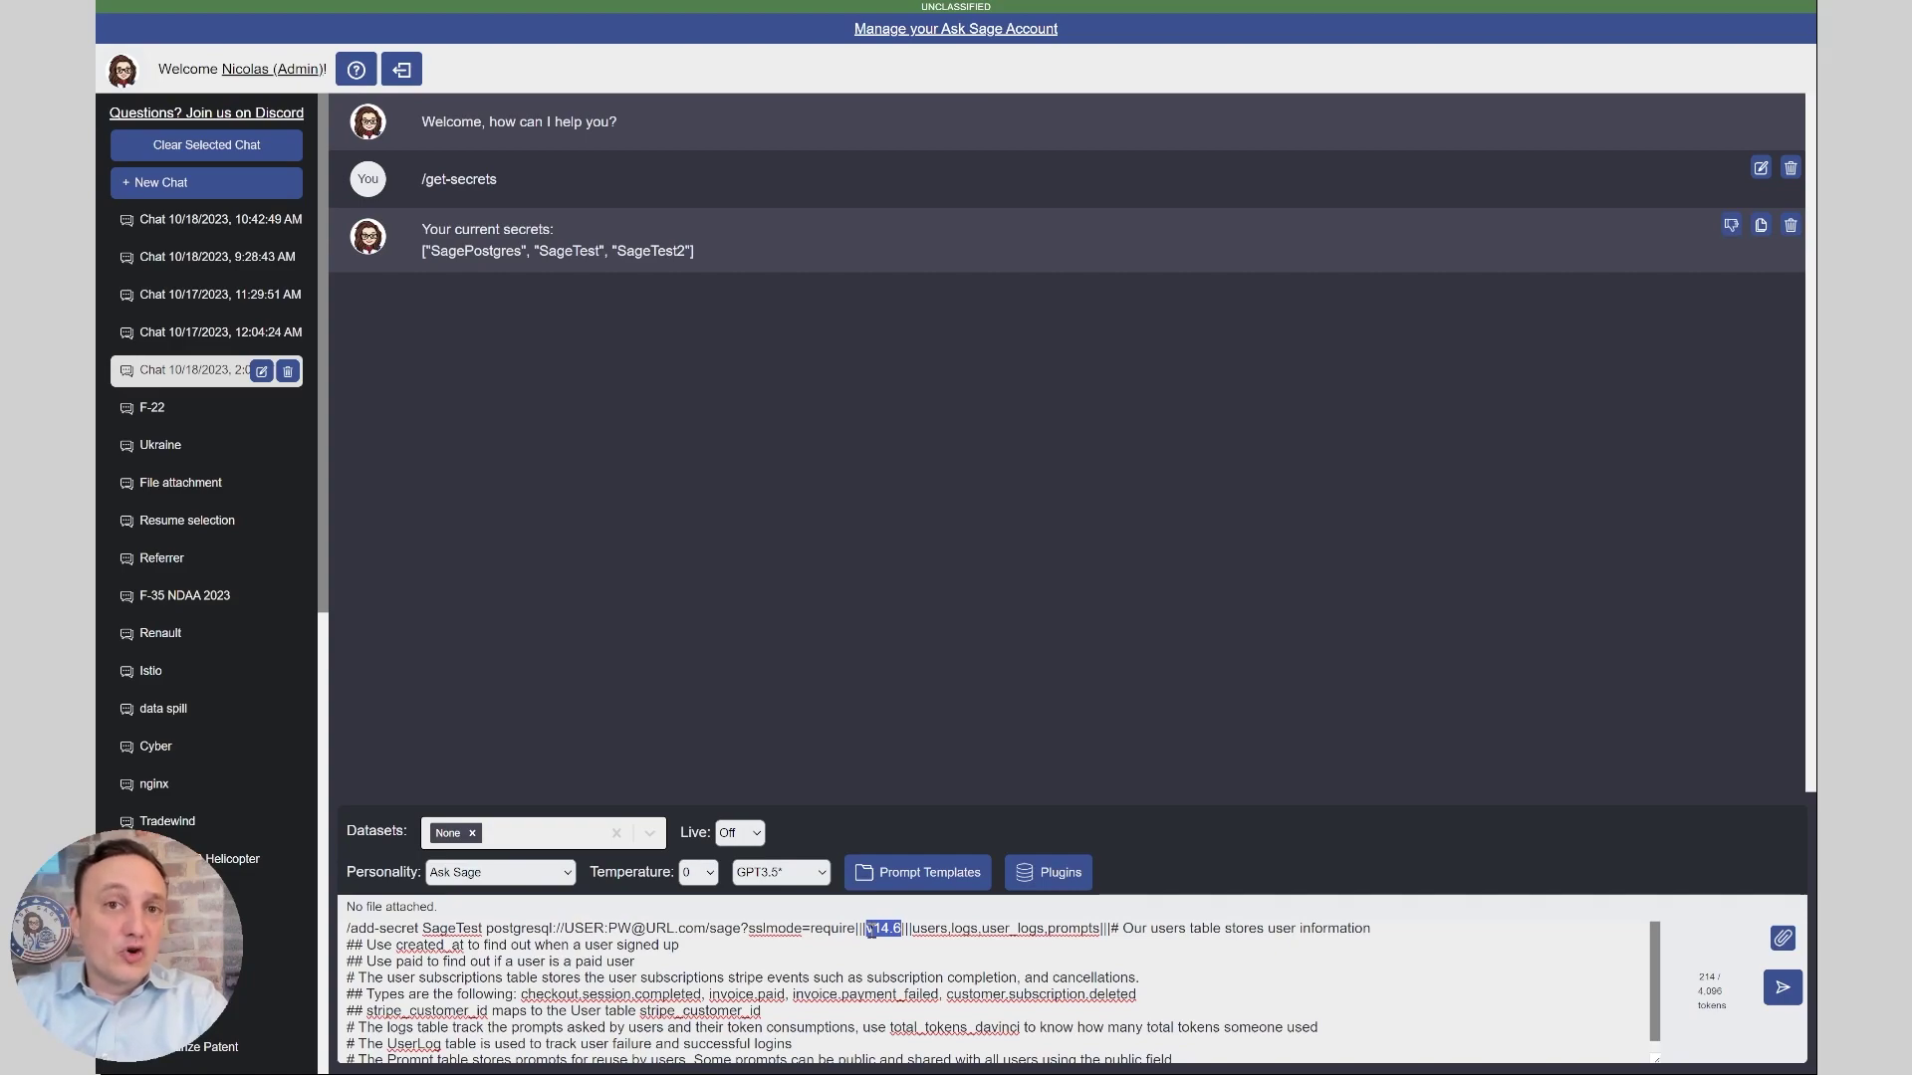
key("Right")
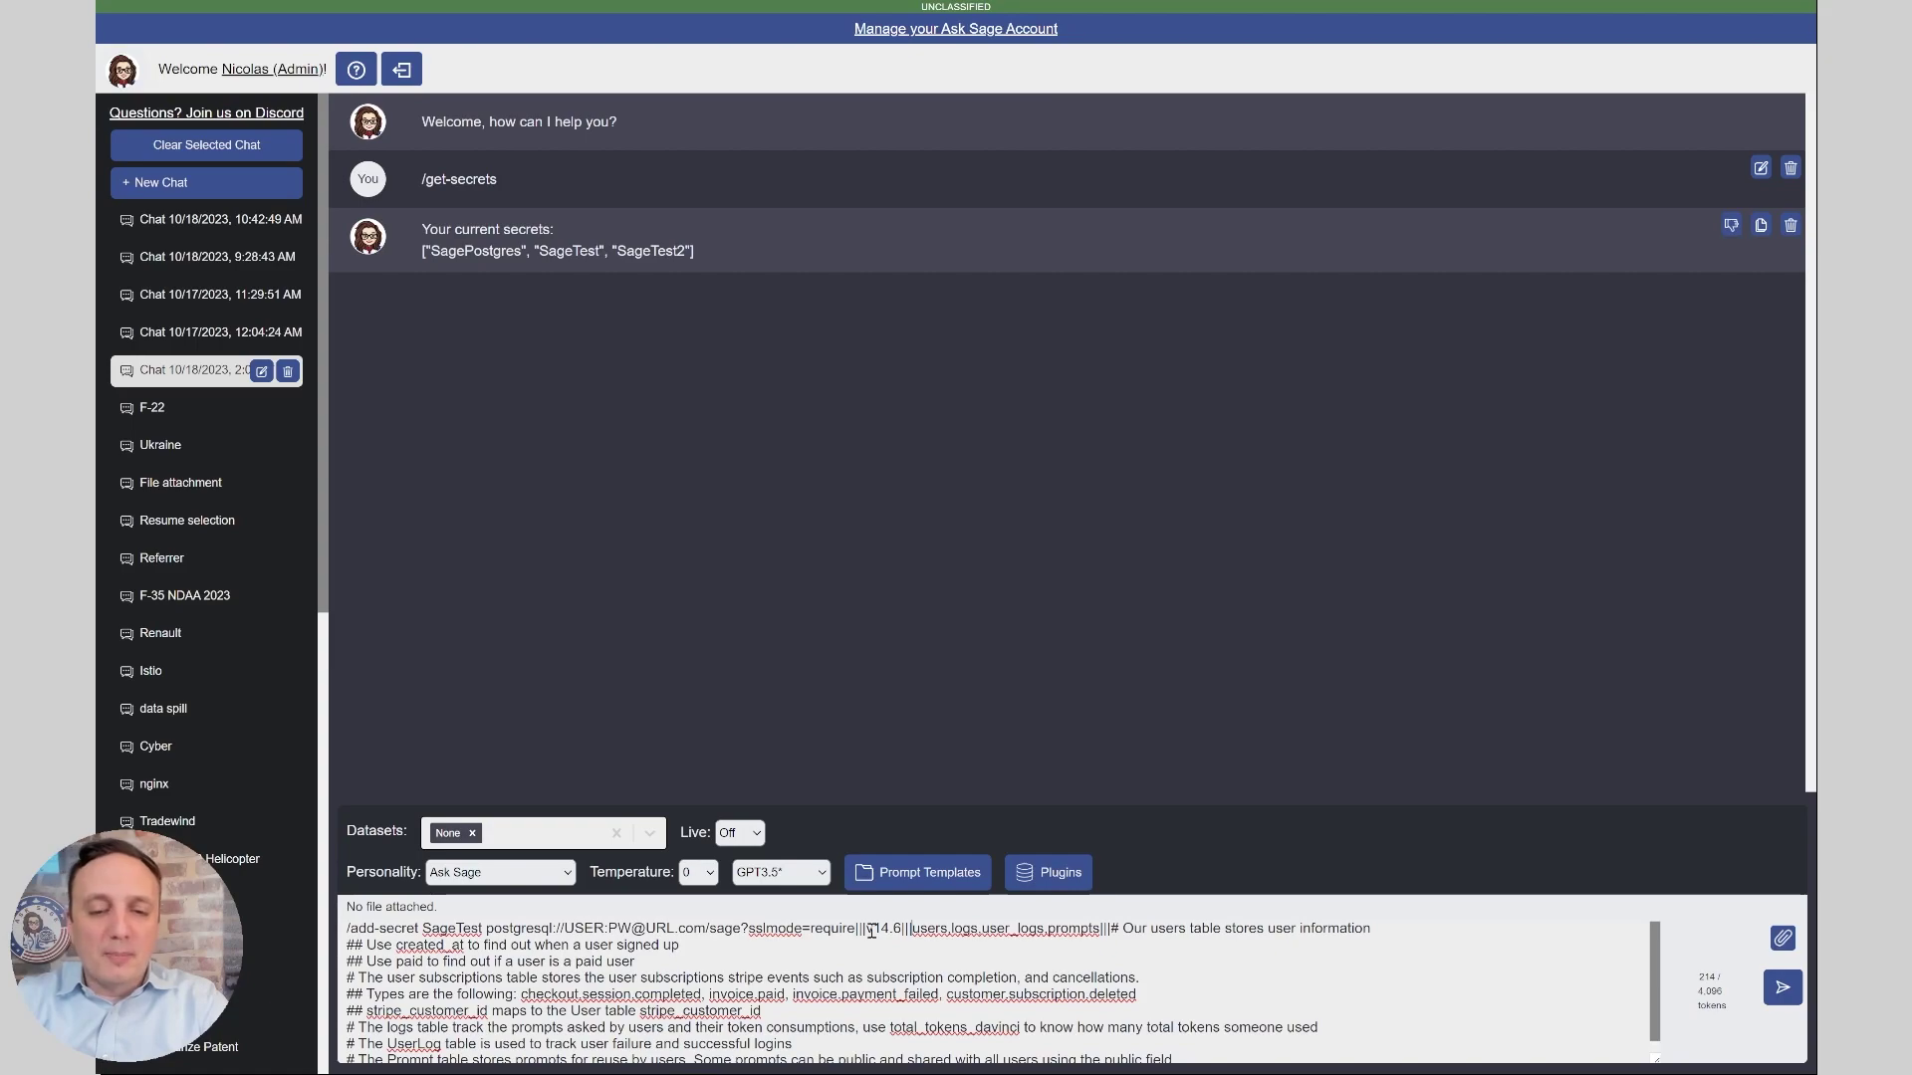
key("Right")
key("Right")
key("Right")
key("shift+Right")
key("shift+Right")
key("shift+Right")
key("shift+Right")
key("shift+Right")
key("shift+Right")
key("shift+Right")
key("shift+Right")
key("shift+Right")
key("shift+Right")
key("shift+Right")
key("shift+Right")
key("shift+Right")
key("shift+Right")
key("shift+Right")
key("shift+Right")
key("shift+Right")
key("shift+Right")
key("shift+Right")
key("shift+Right")
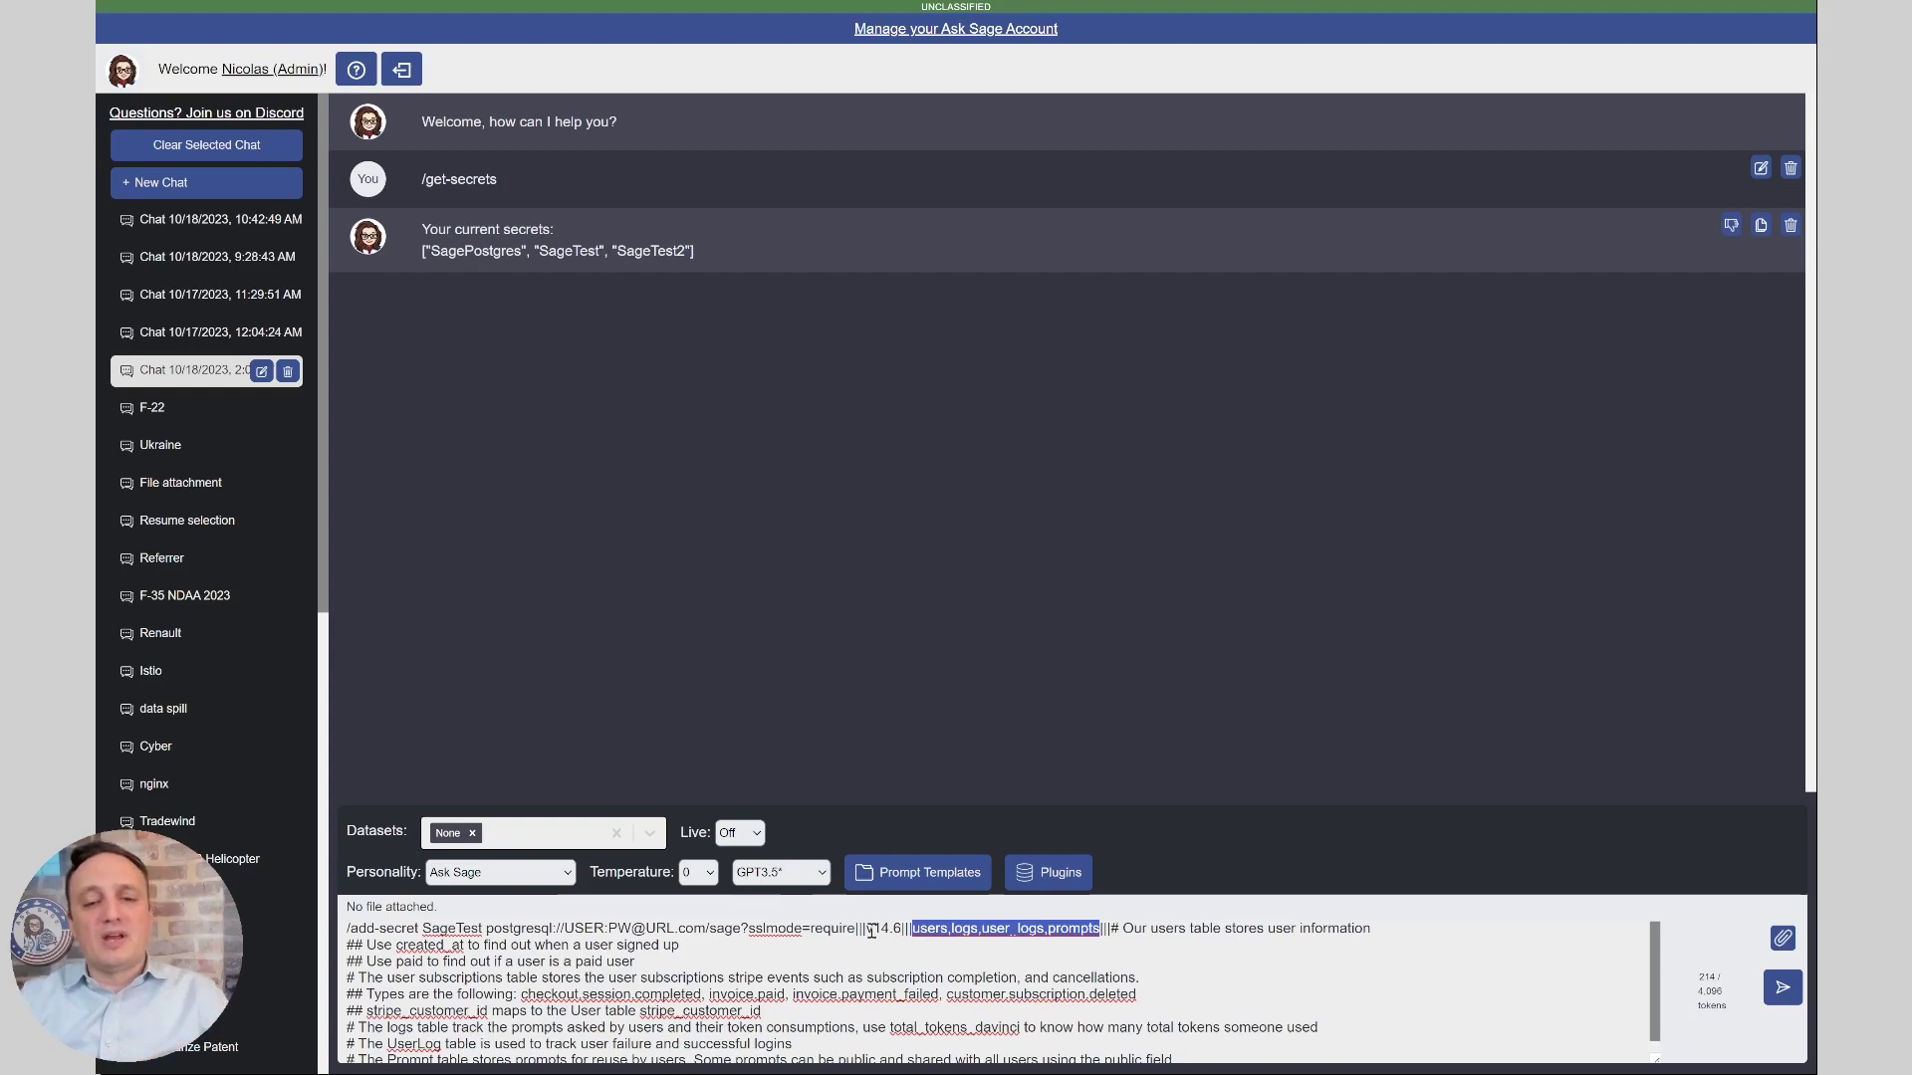
Highlight the table and field descriptions, then select the entire drafted message.
left_click(871, 931)
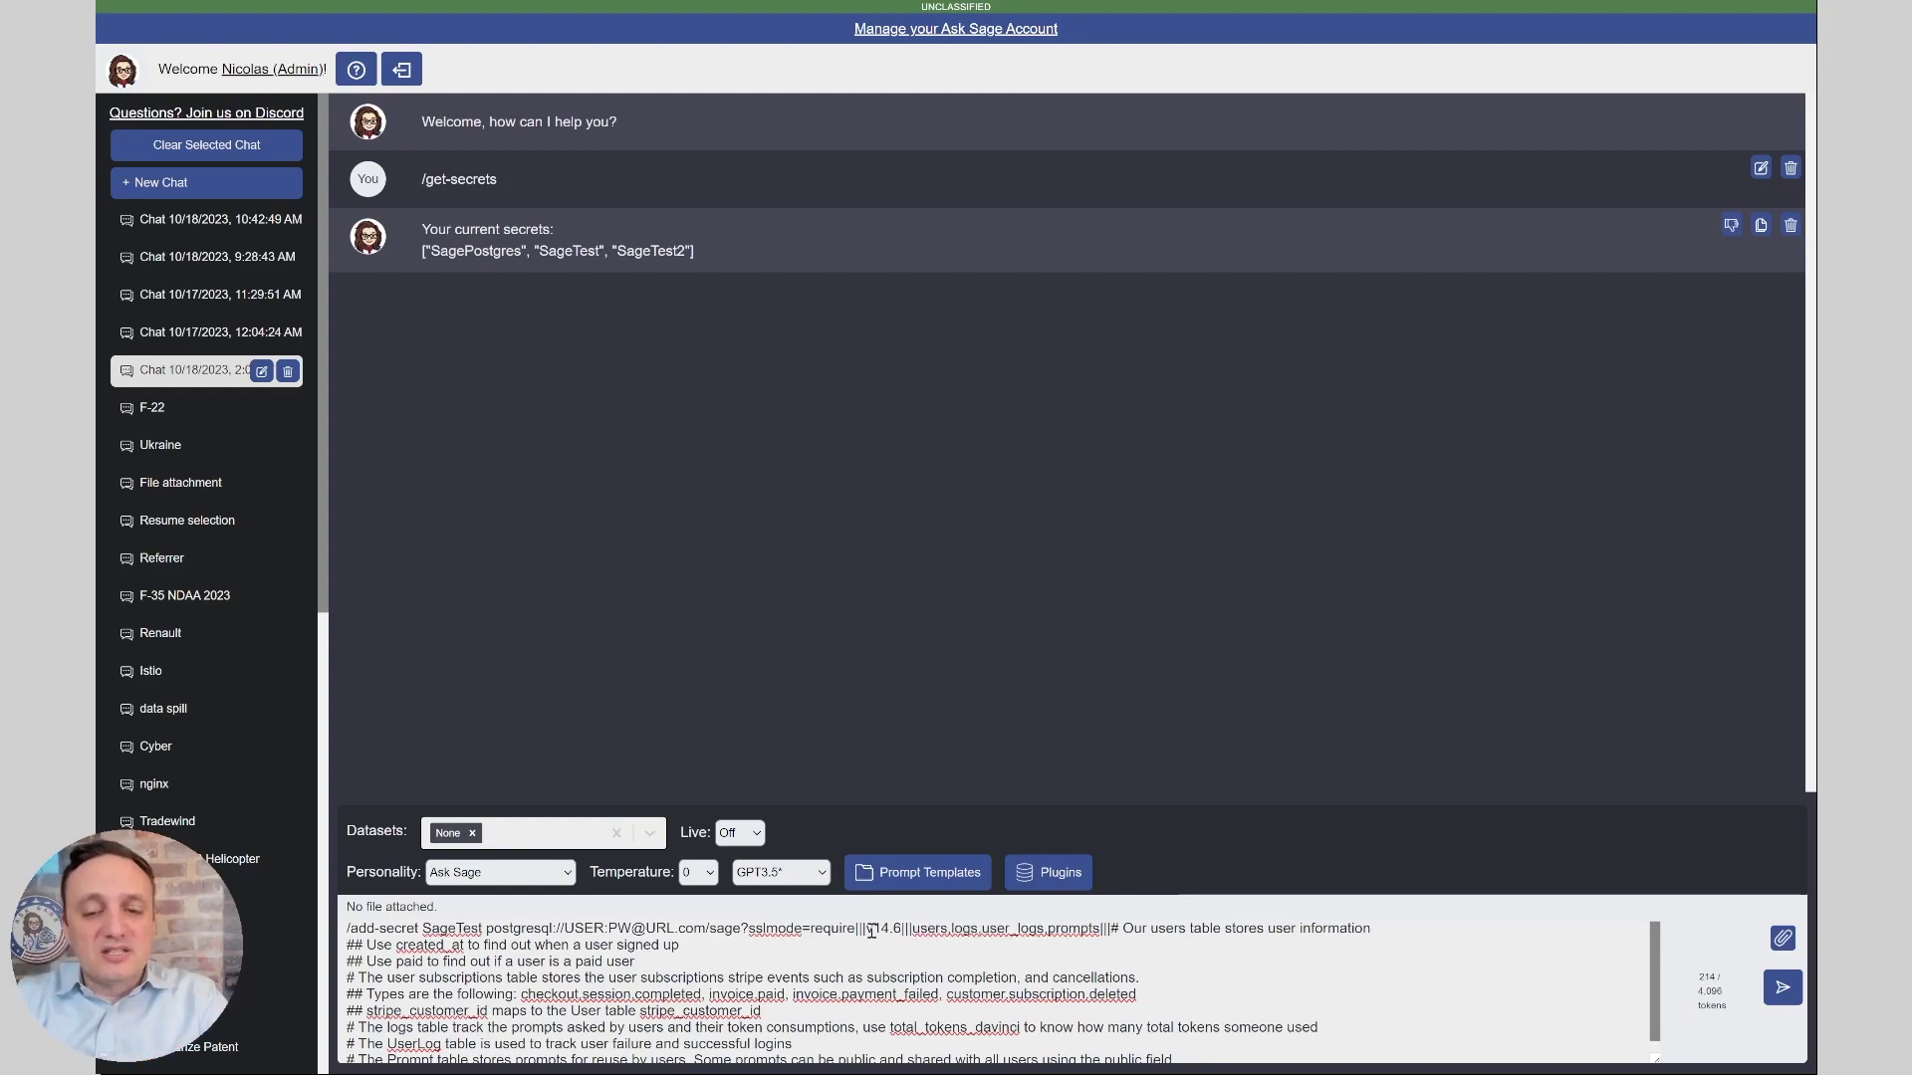
key("shift+Down")
key("shift+Down")
key("shift+Down")
key("shift+Down")
key("shift+Down")
key("shift+Down")
key("shift+Down")
key("shift+Down")
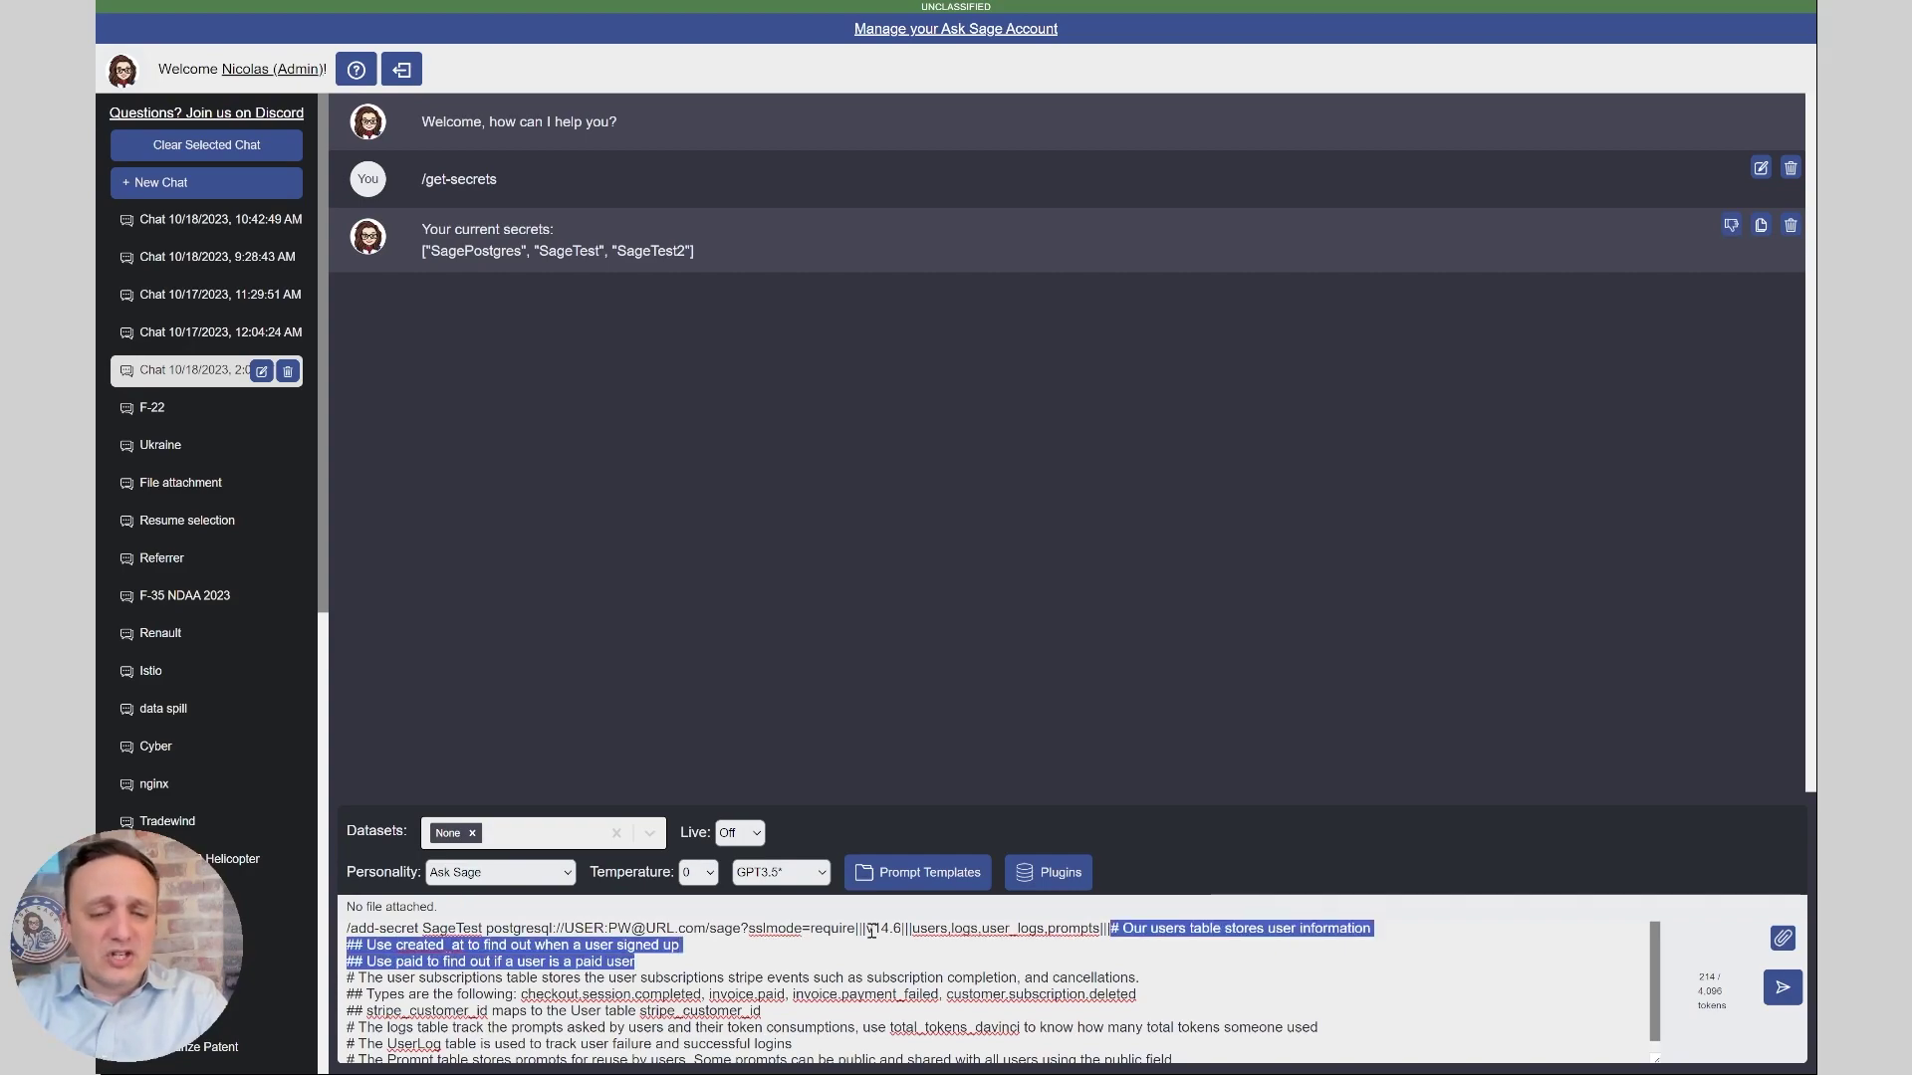
key("shift+End")
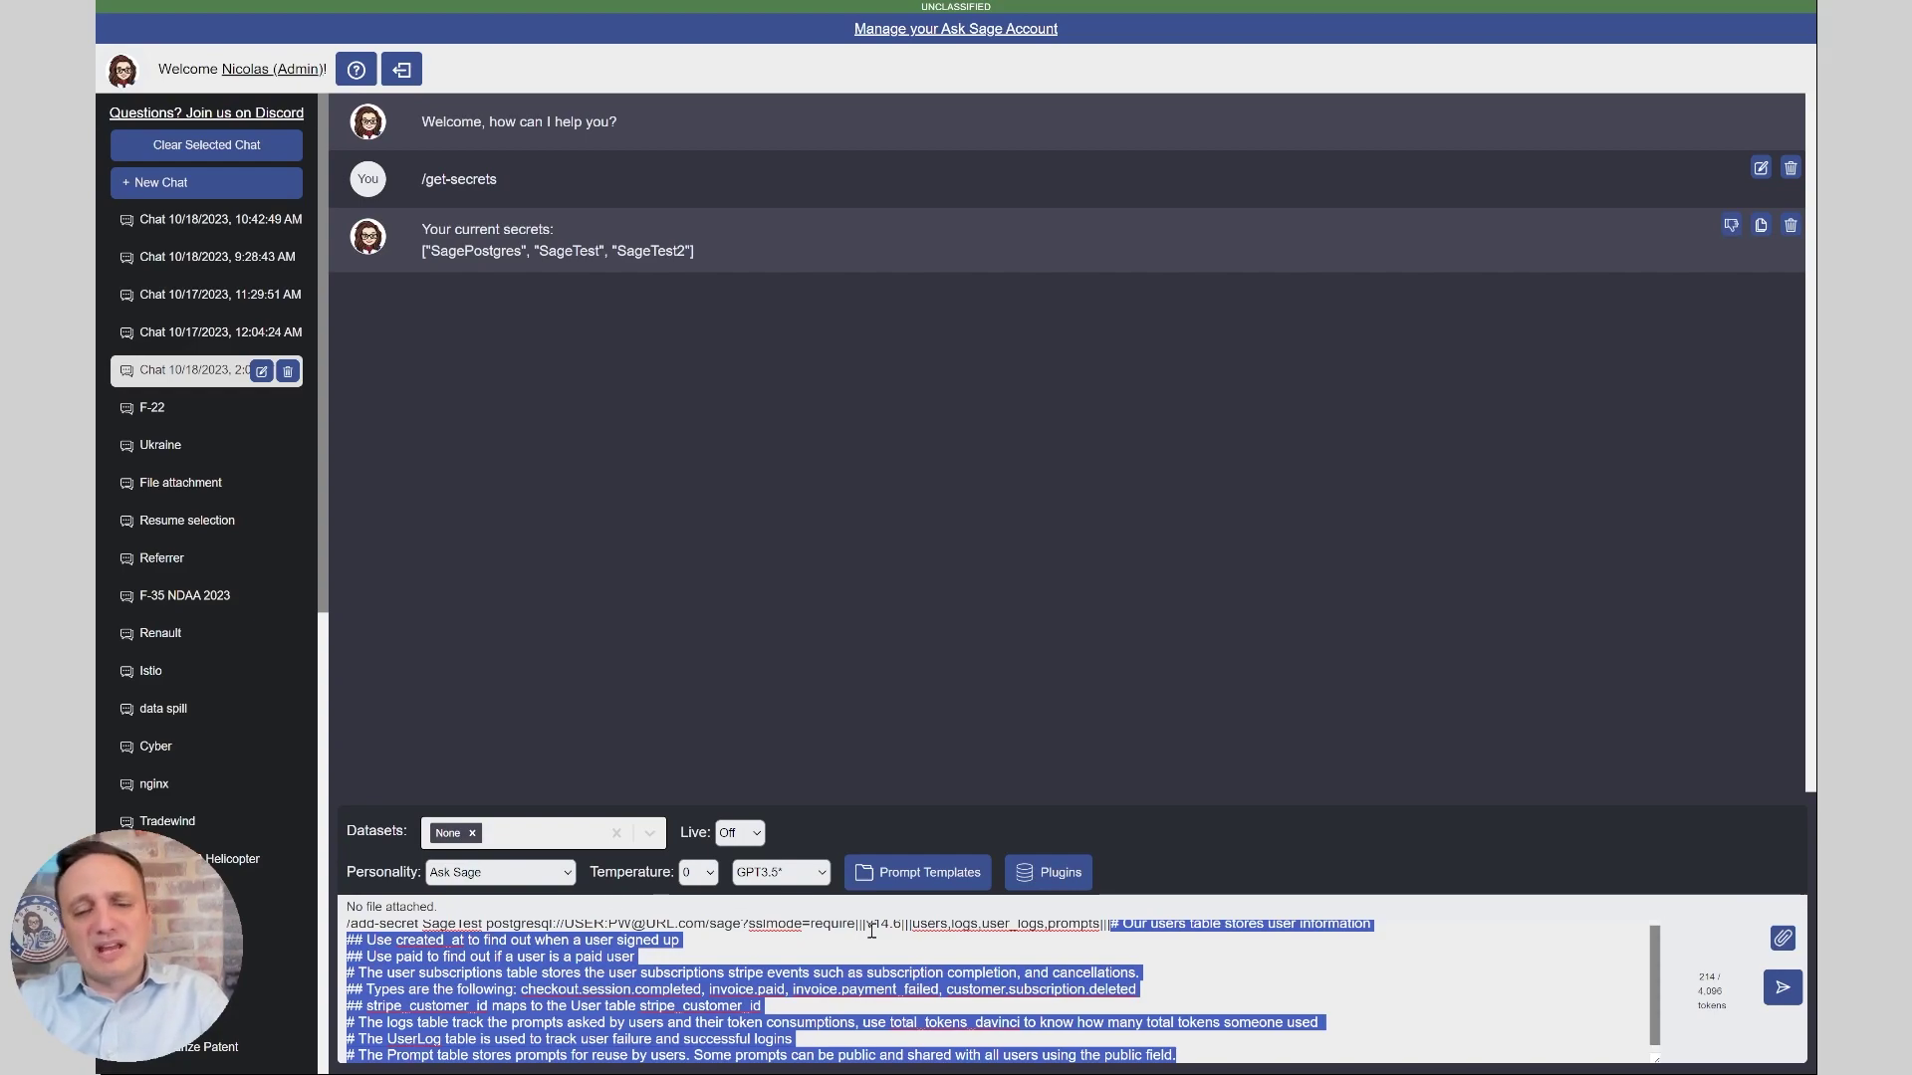
key("Right")
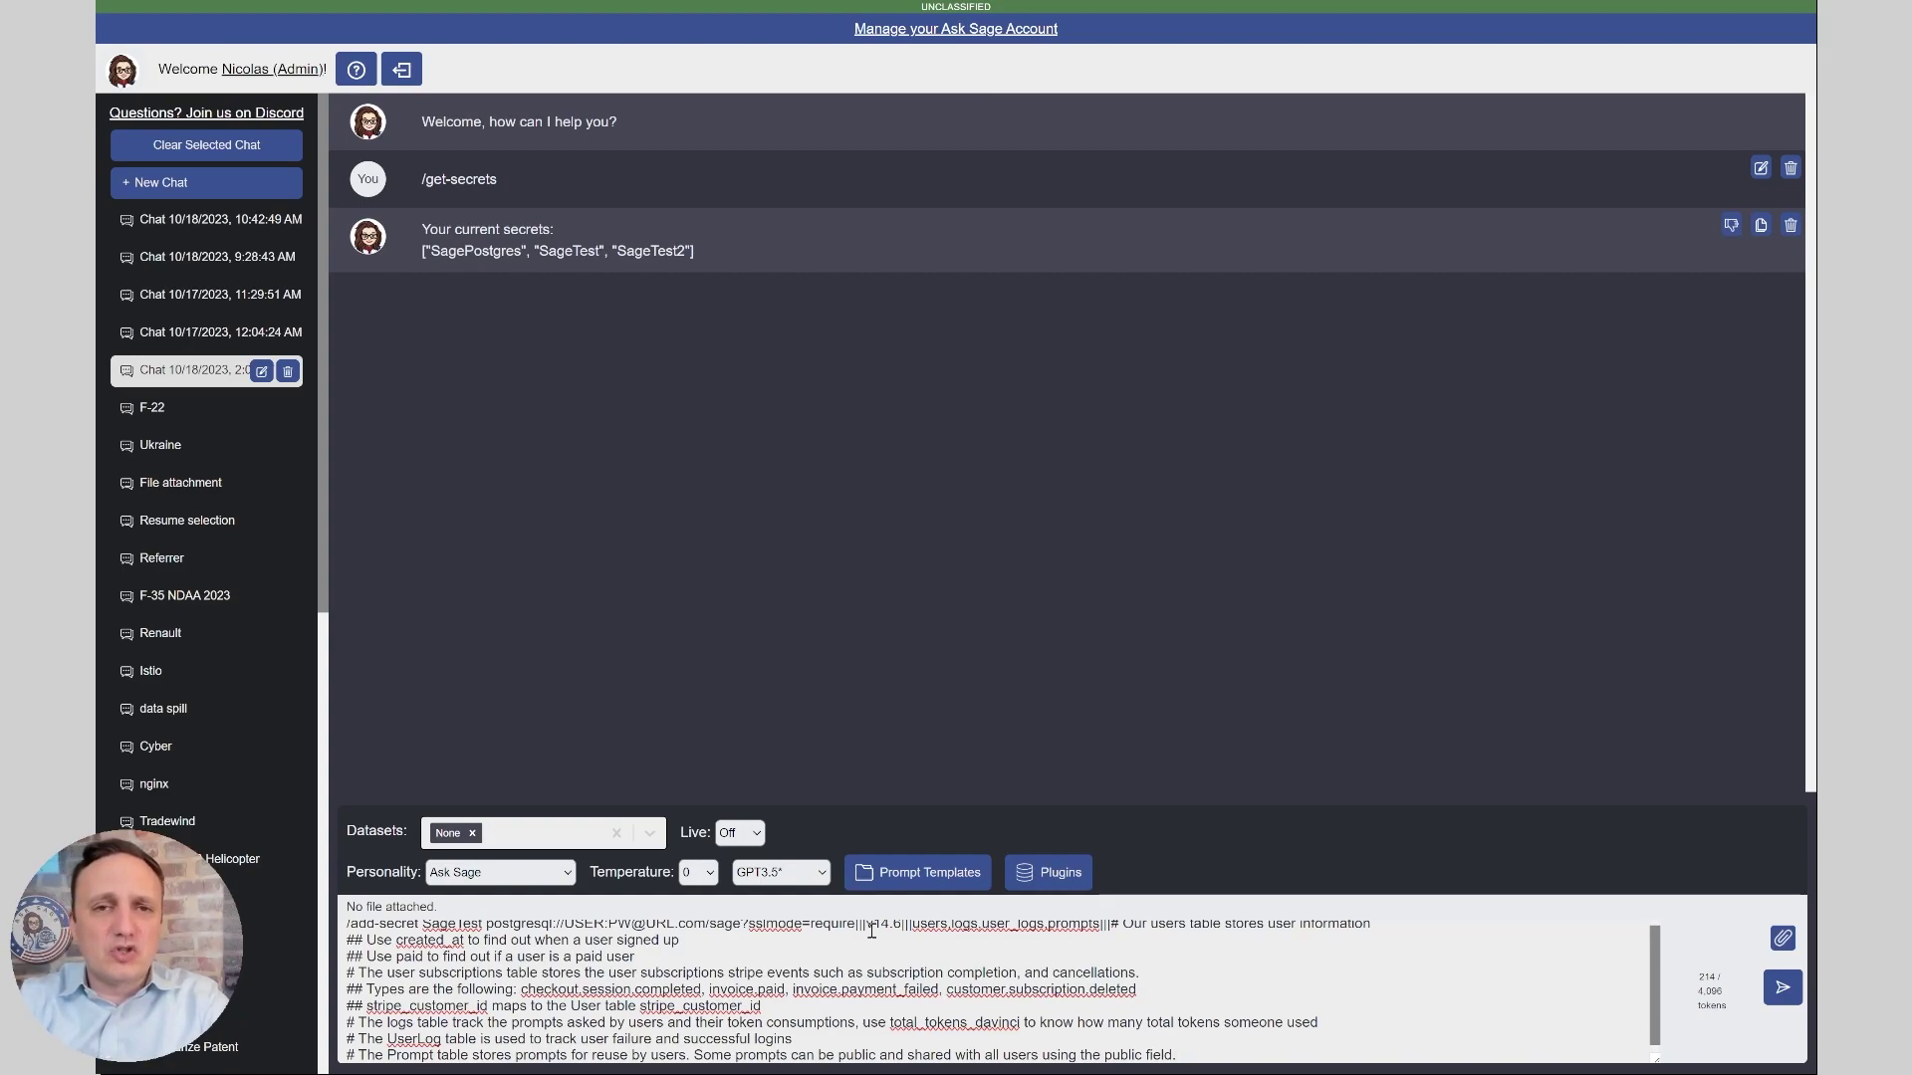
key("ctrl+a")
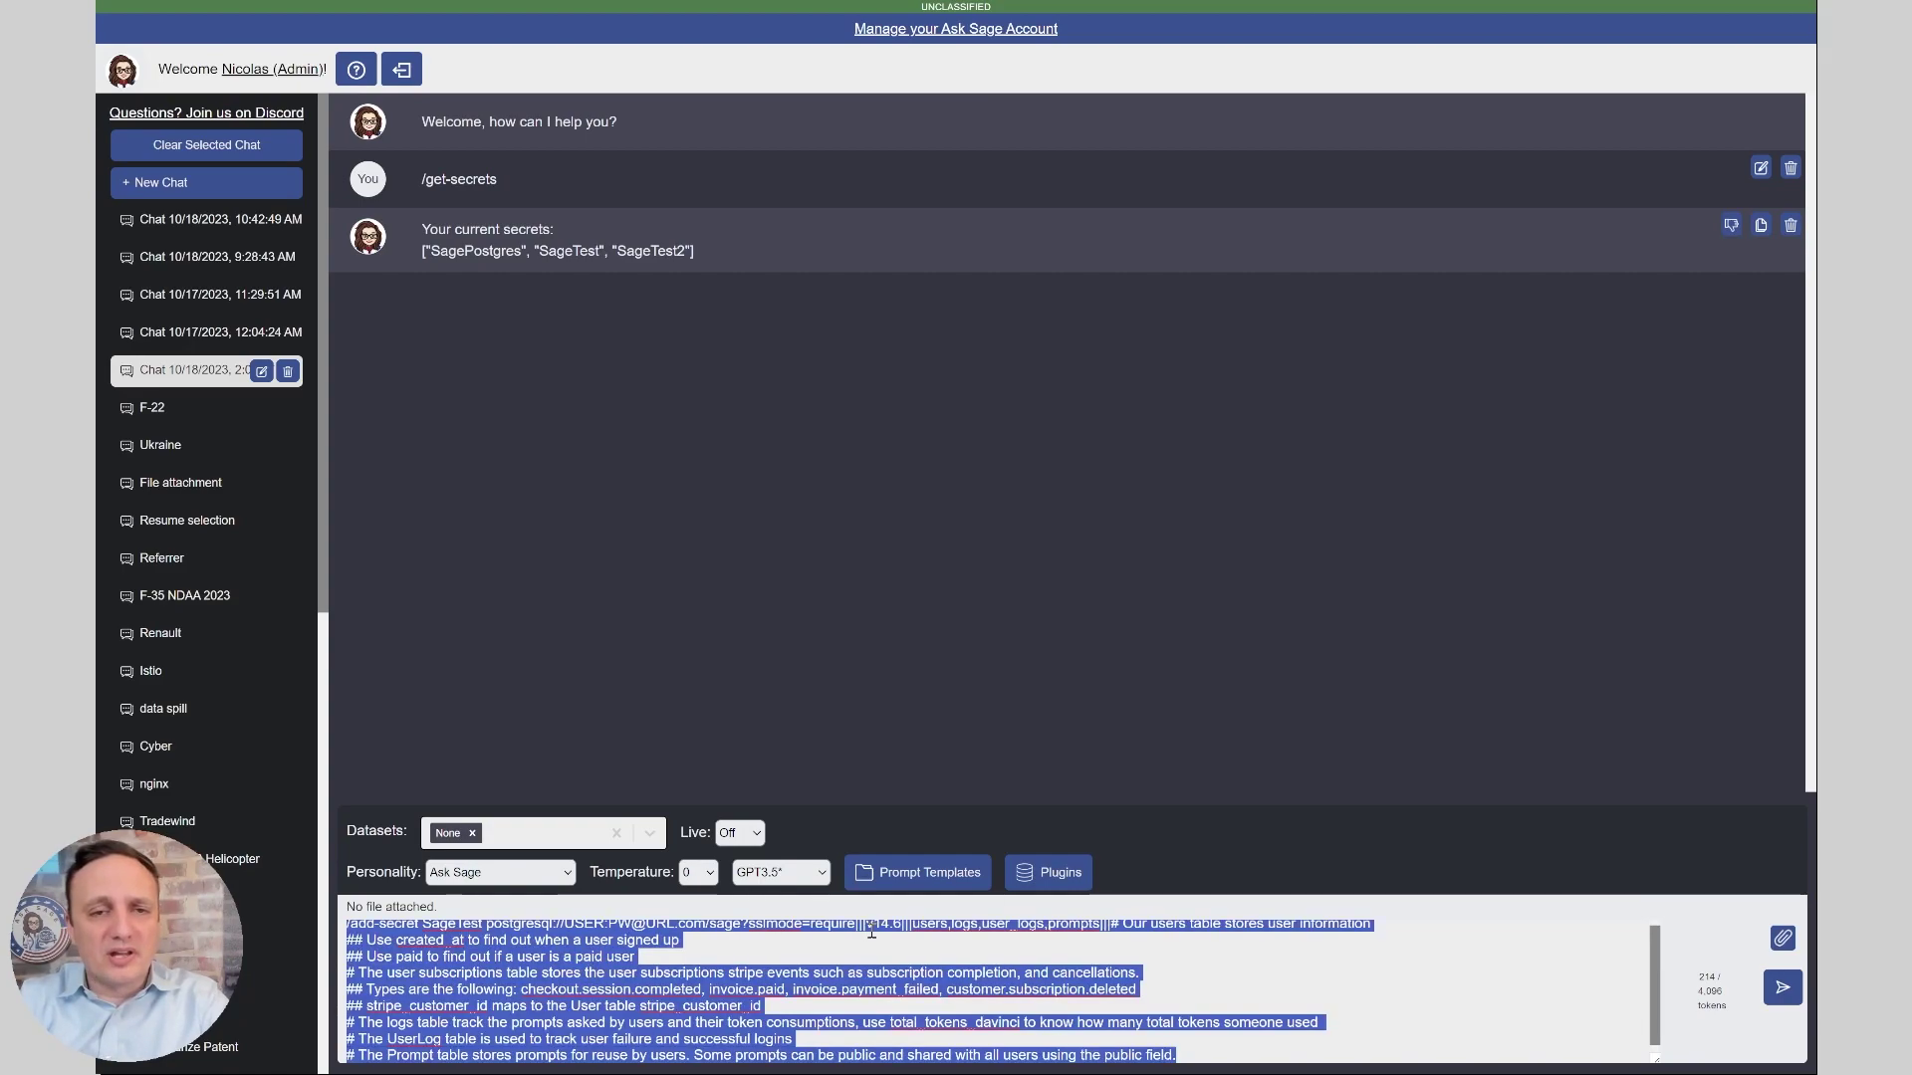
Delete the drafted secret and open the Postgres Connector (beta) plugin with the SagePostgres secret.
key("BackSpace")
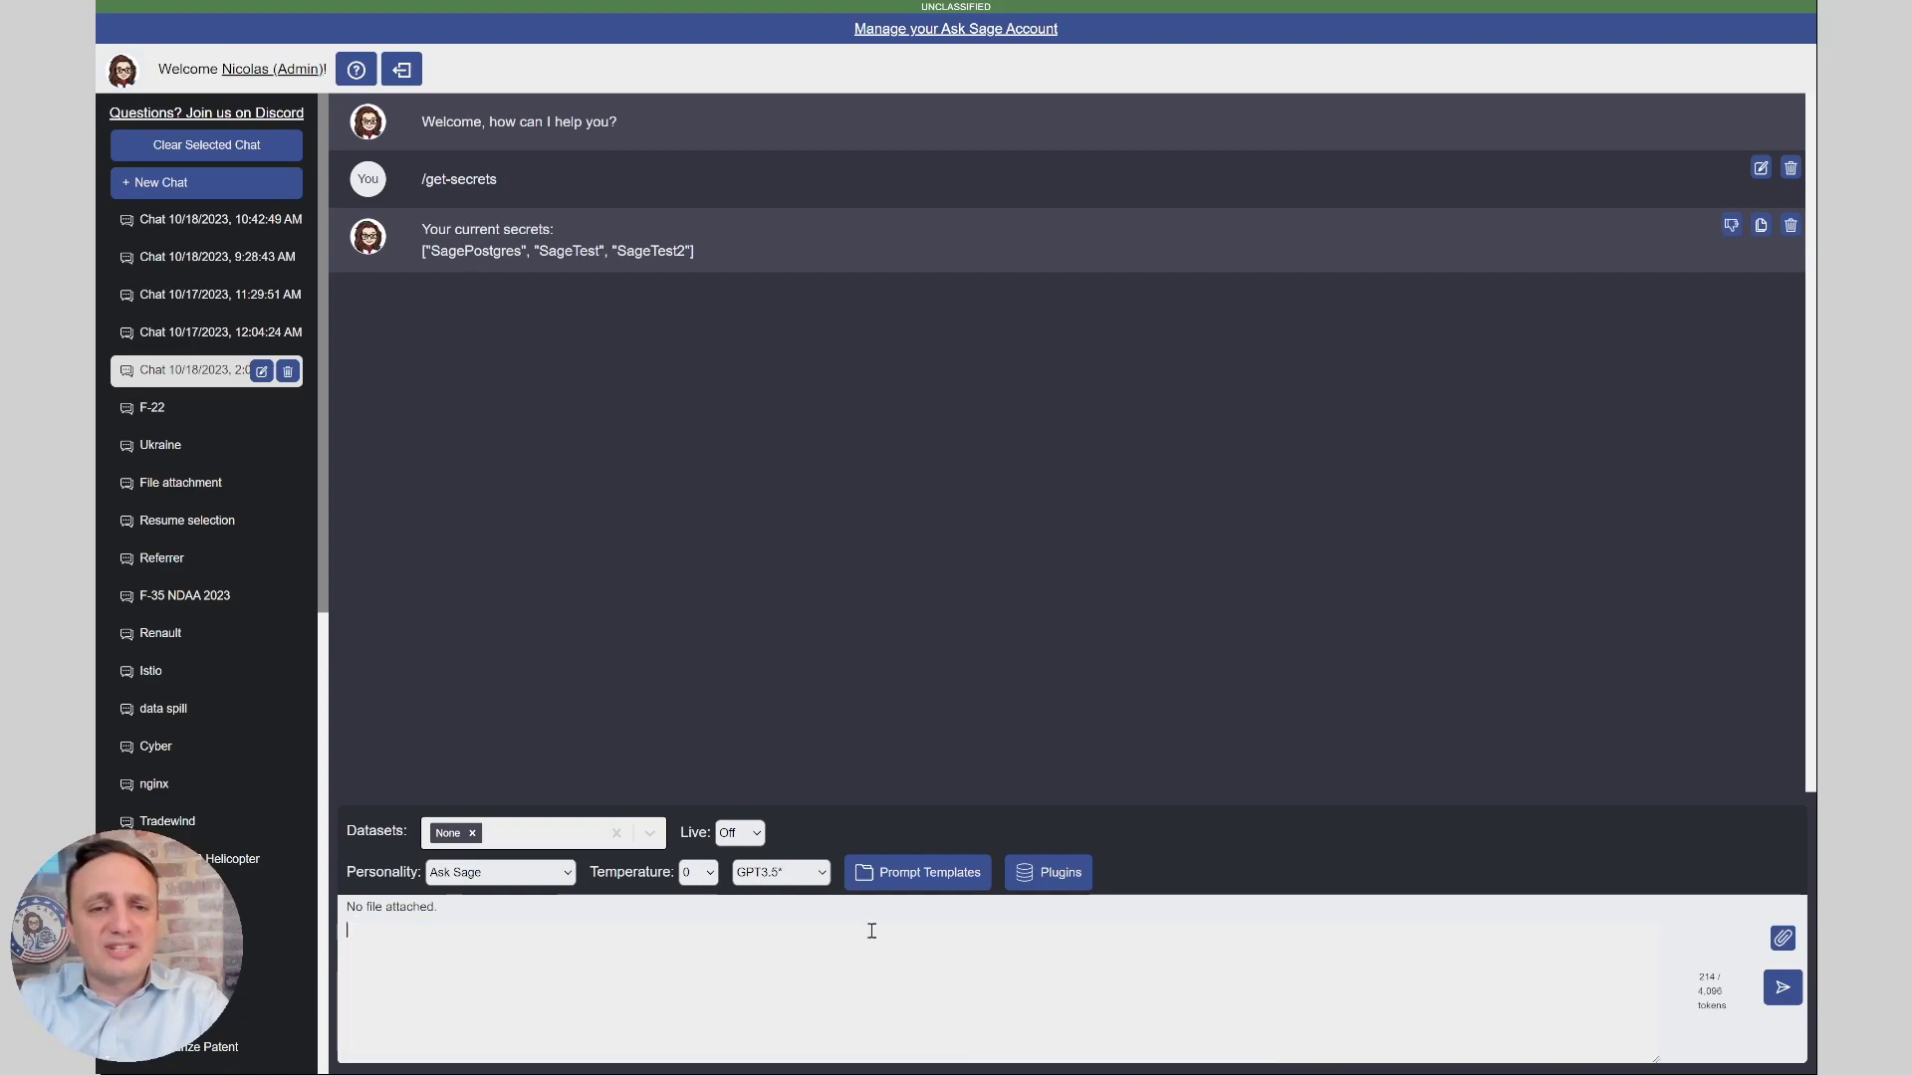
left_click(1042, 873)
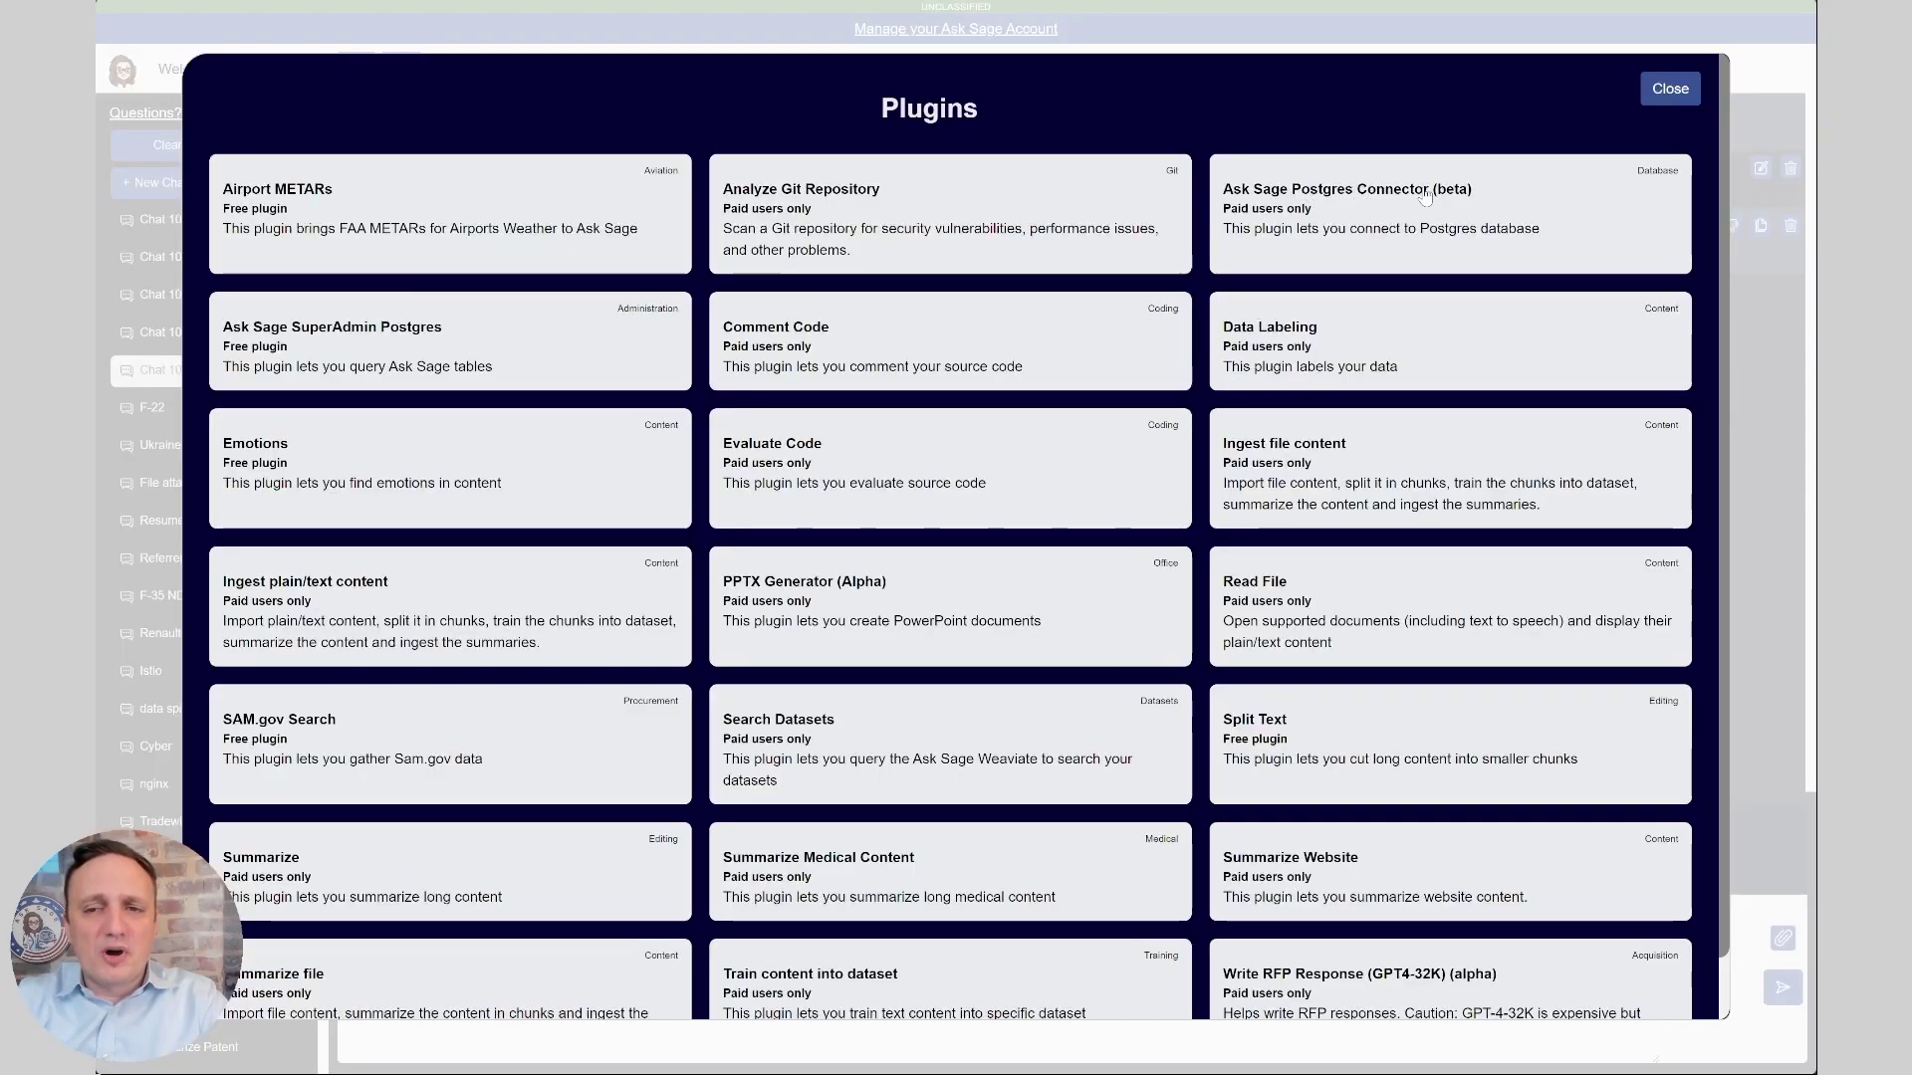
left_click(1372, 214)
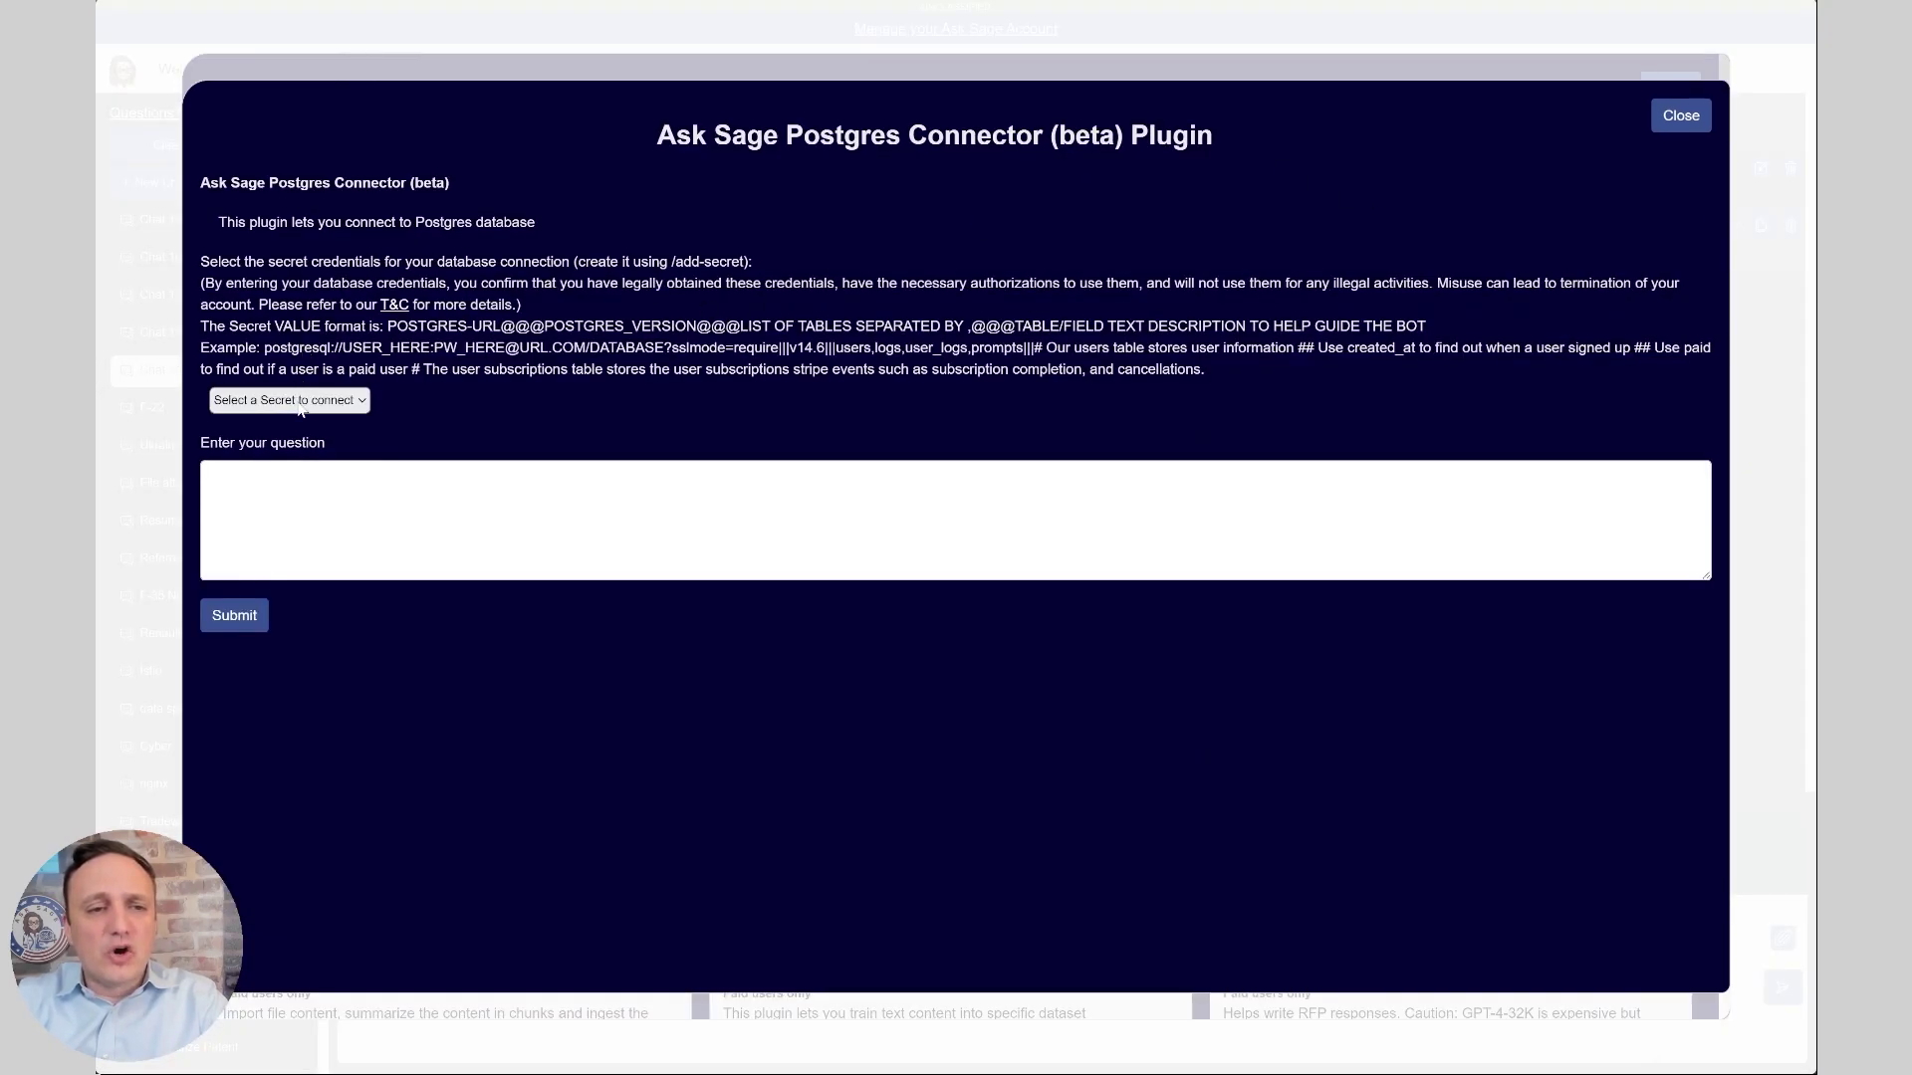
left_click(259, 433)
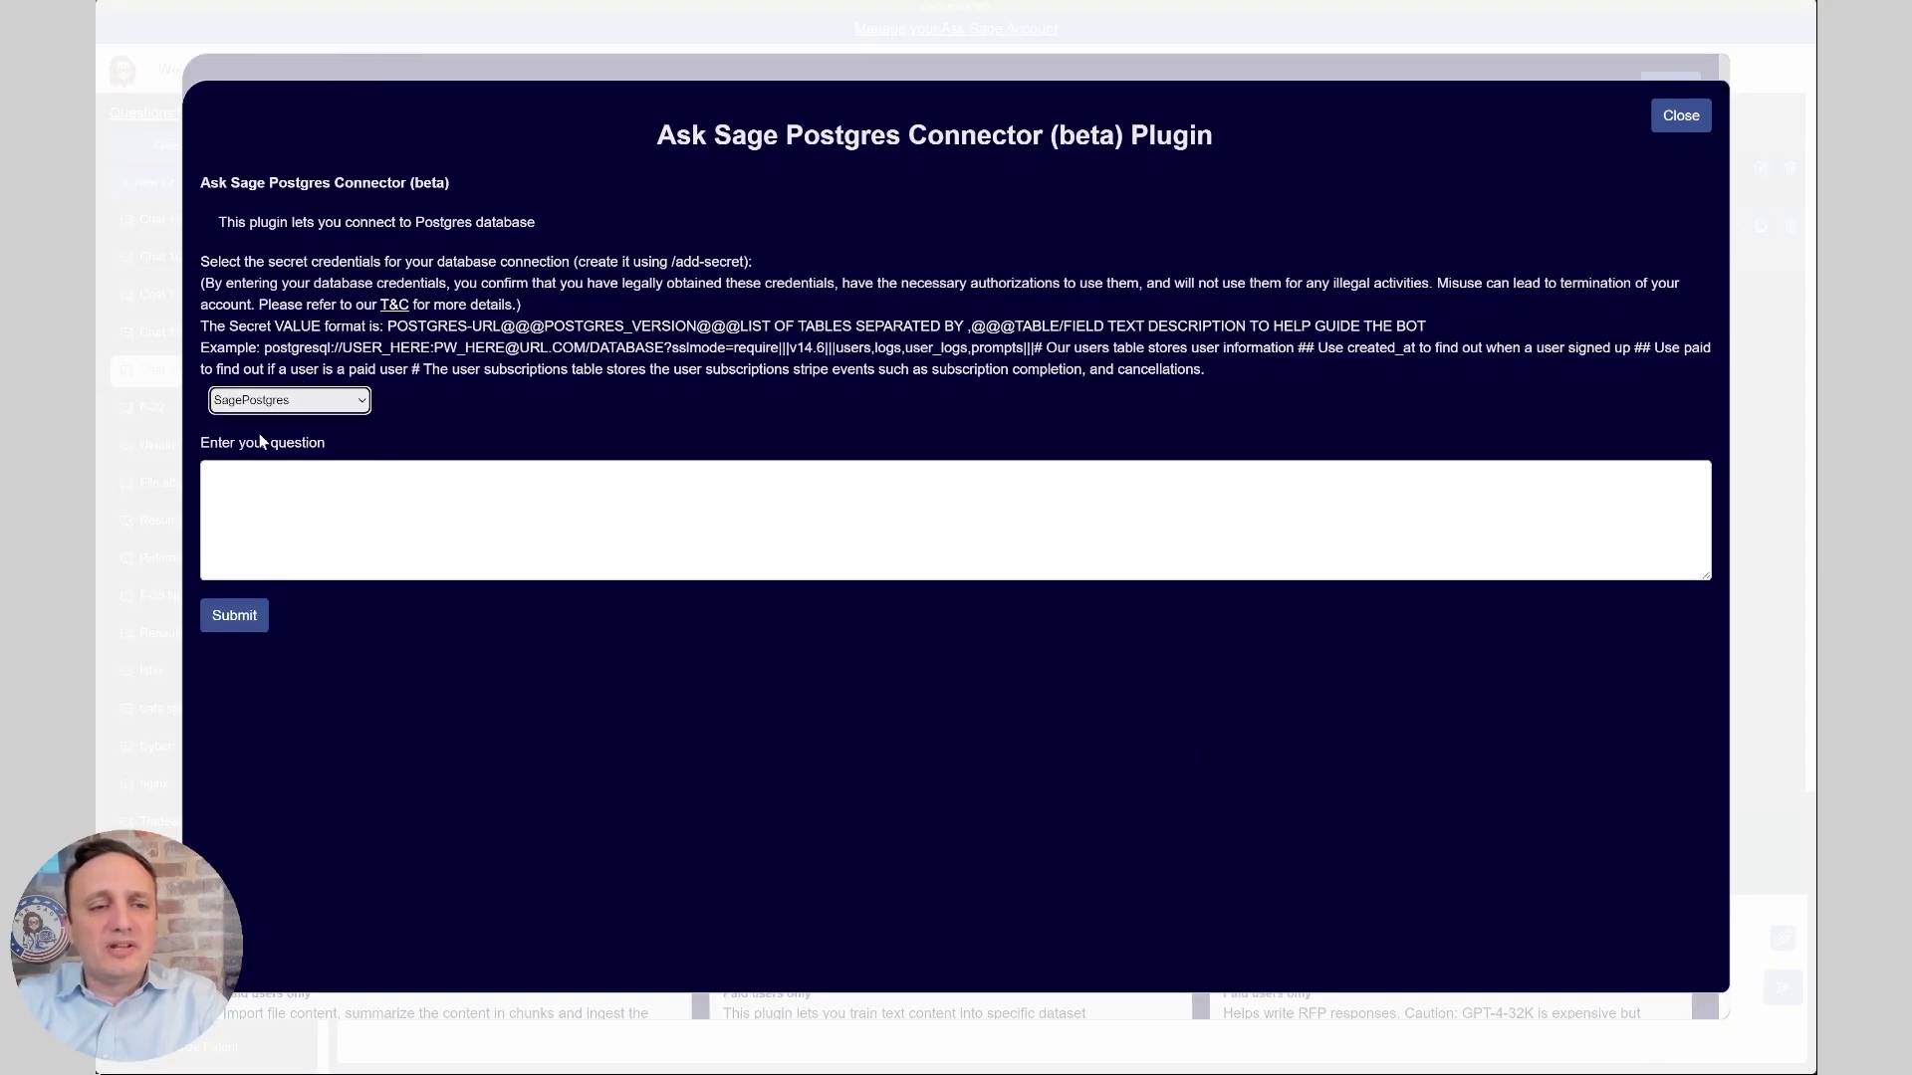
left_click(371, 516)
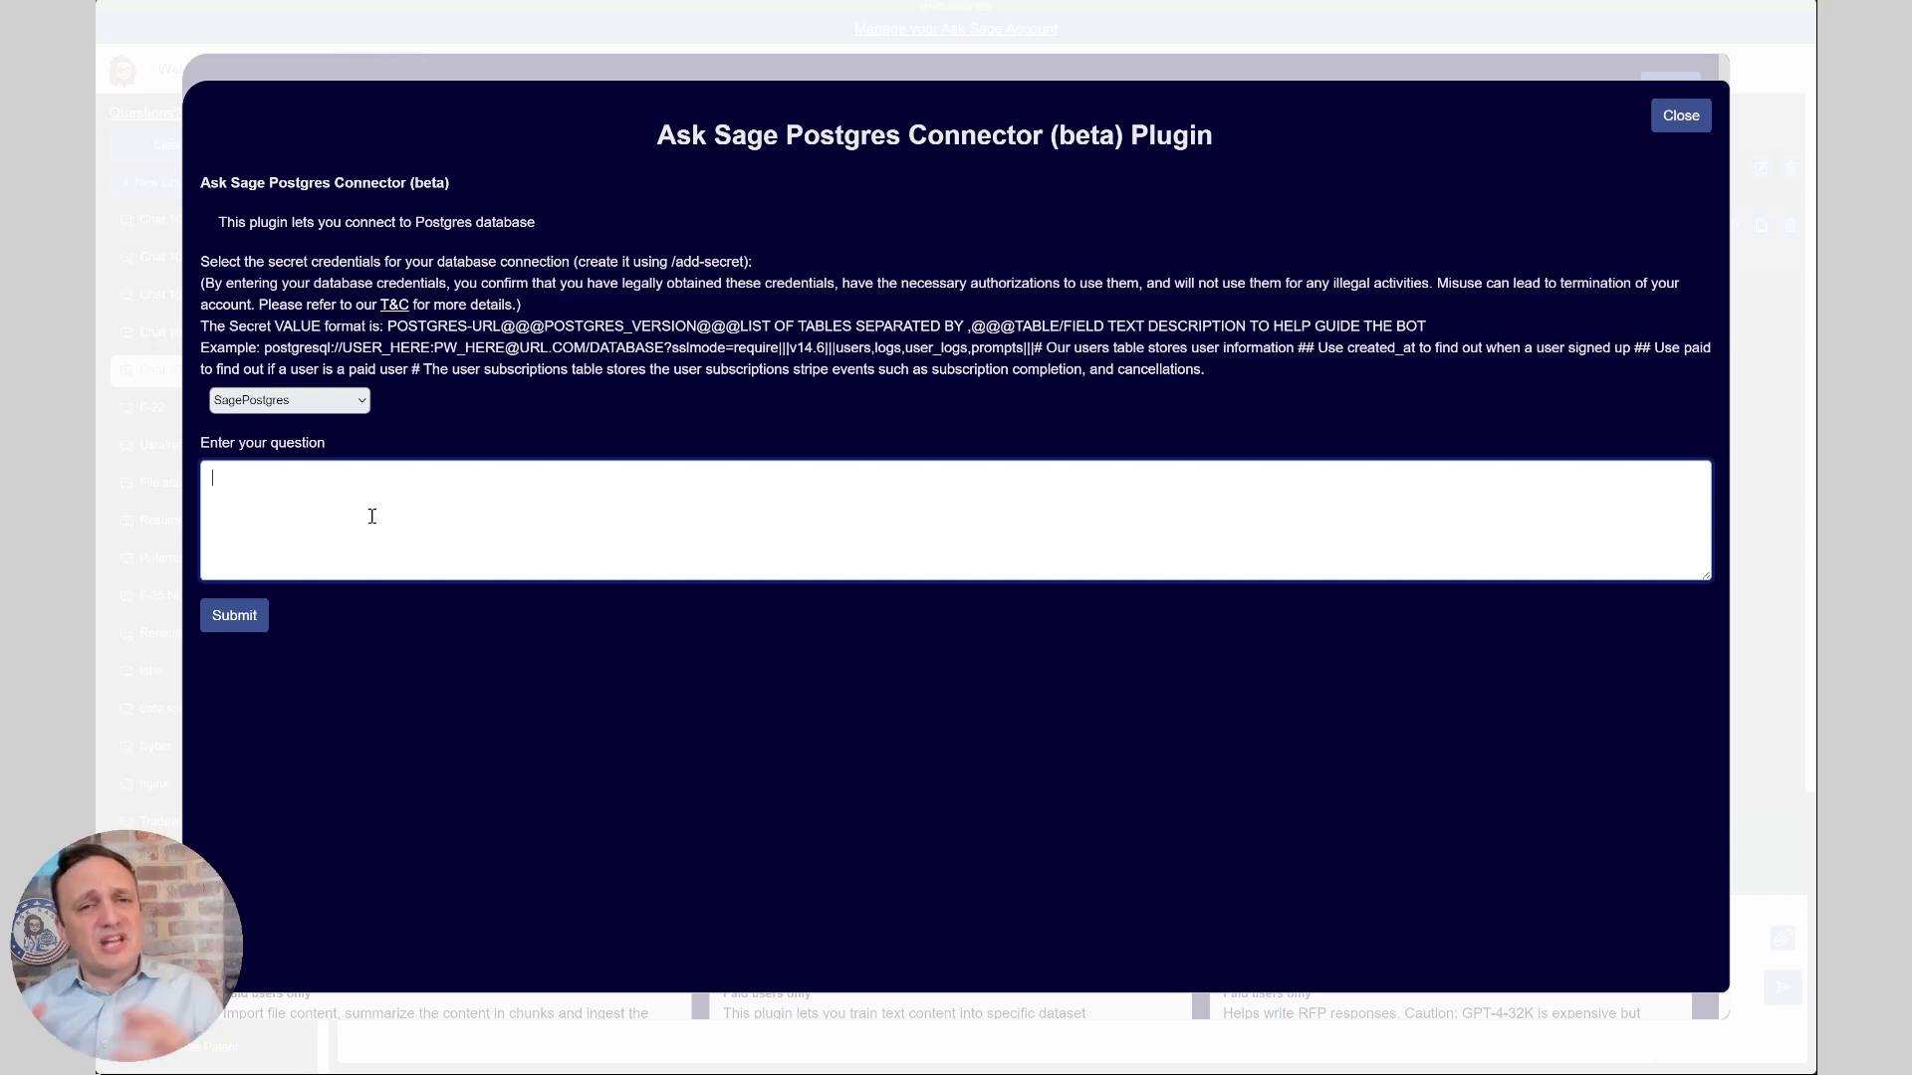
Enter the question 'show me my top 5 users consuming the most tokens in September 2023' with first name and country.
type("how")
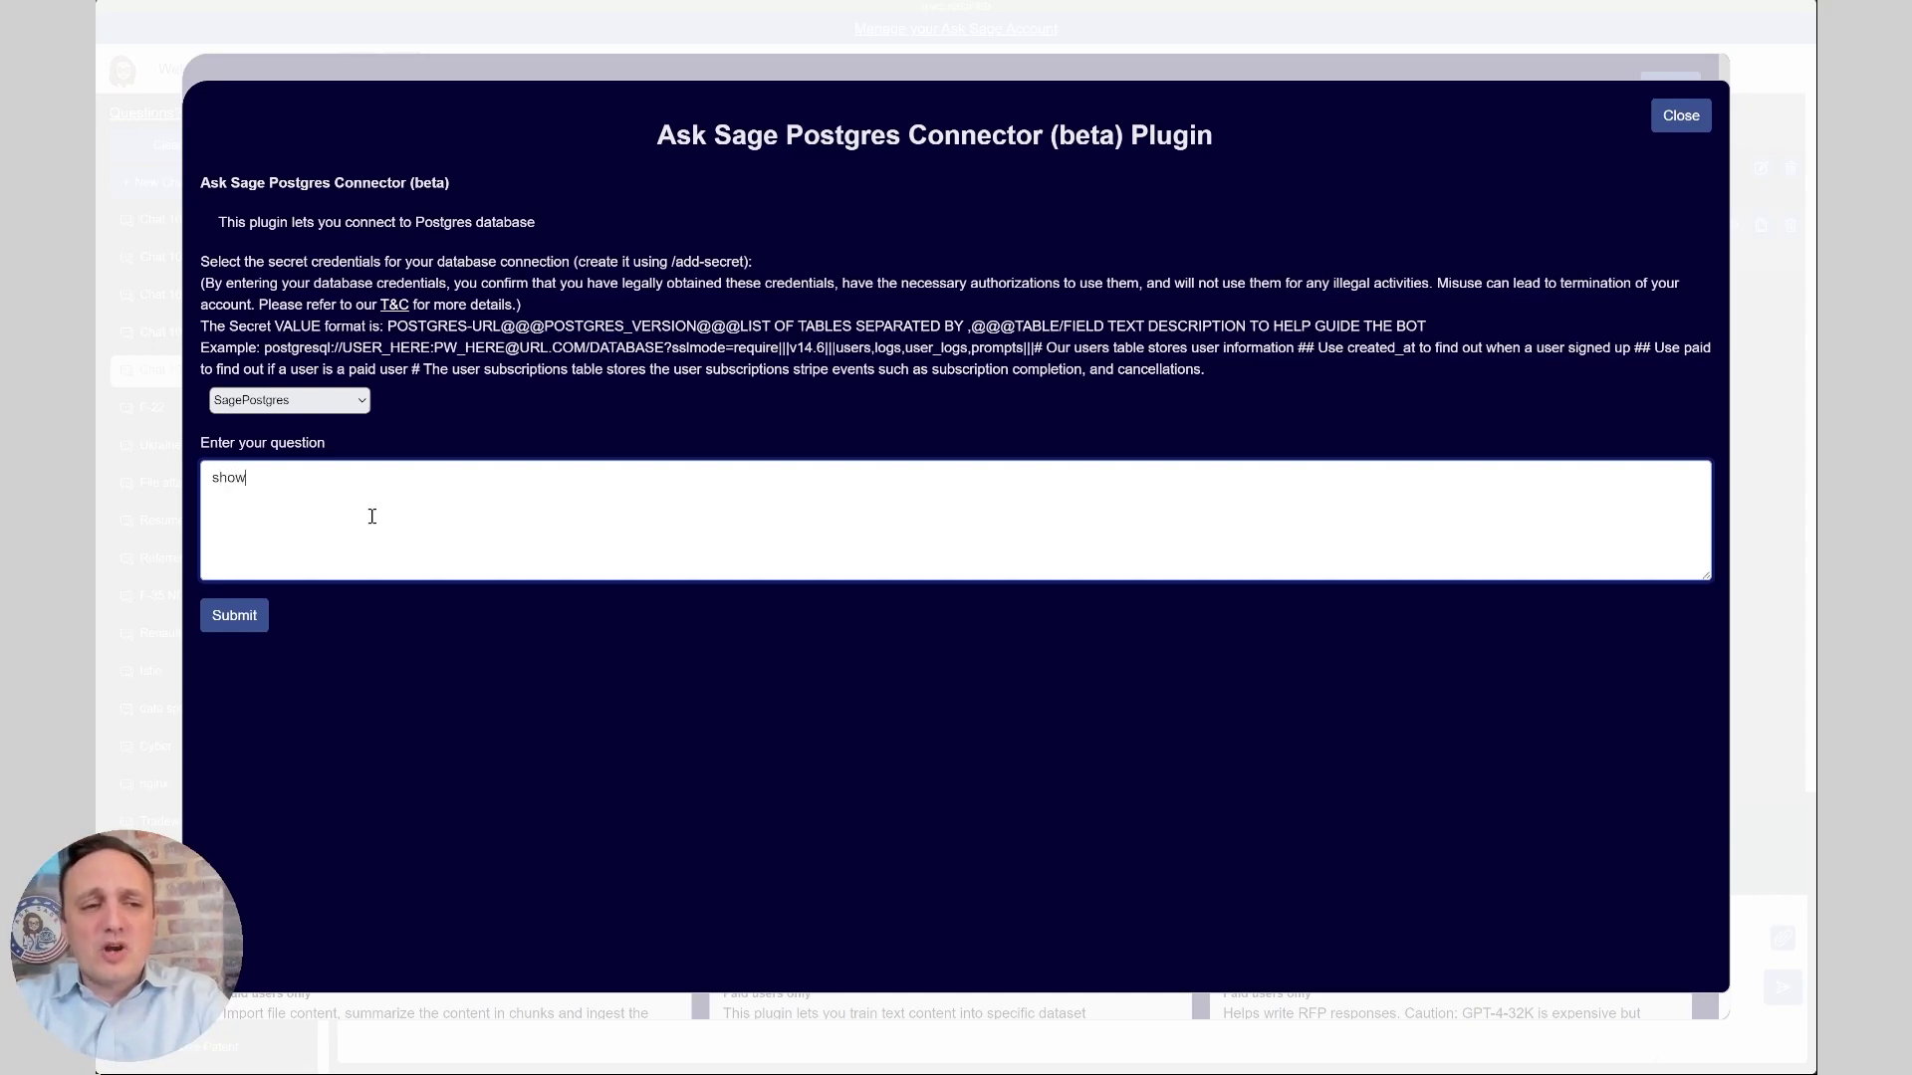
type(" me my top 5 ")
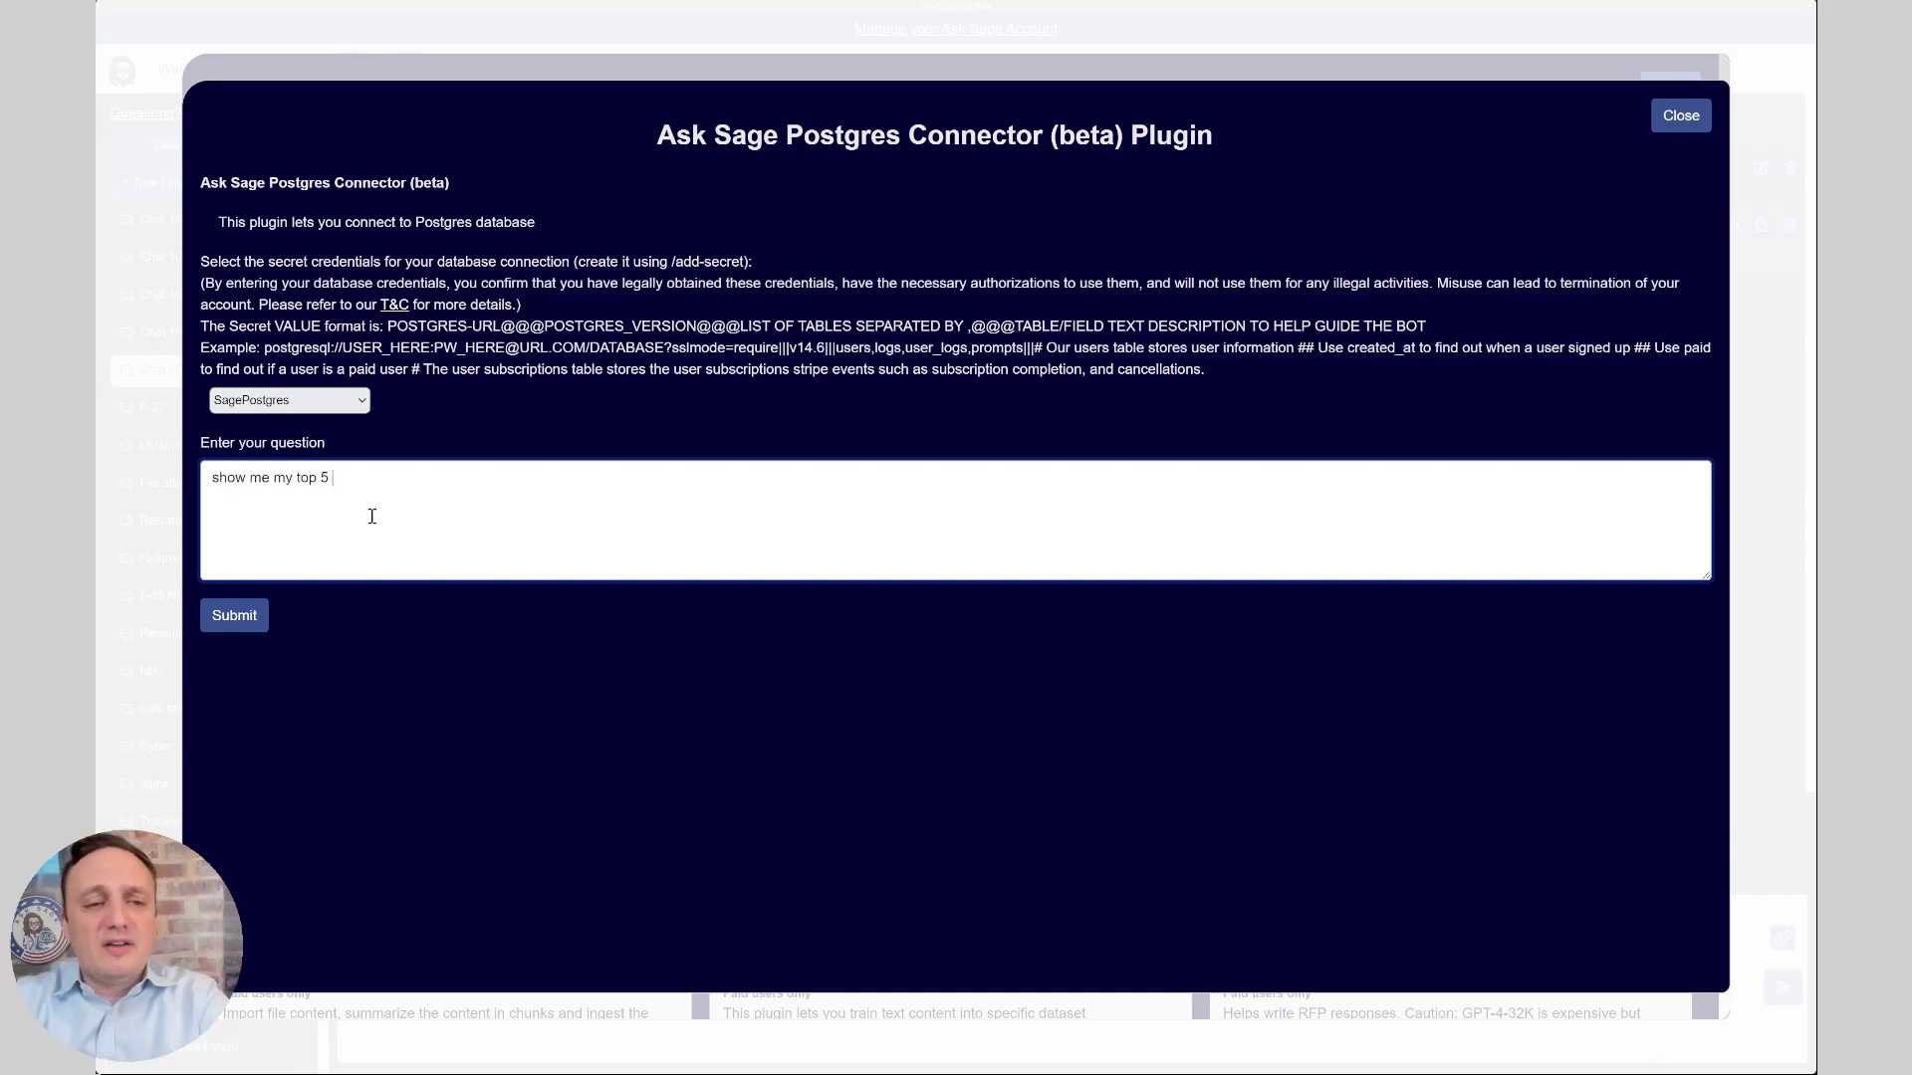
type("users consuming the m")
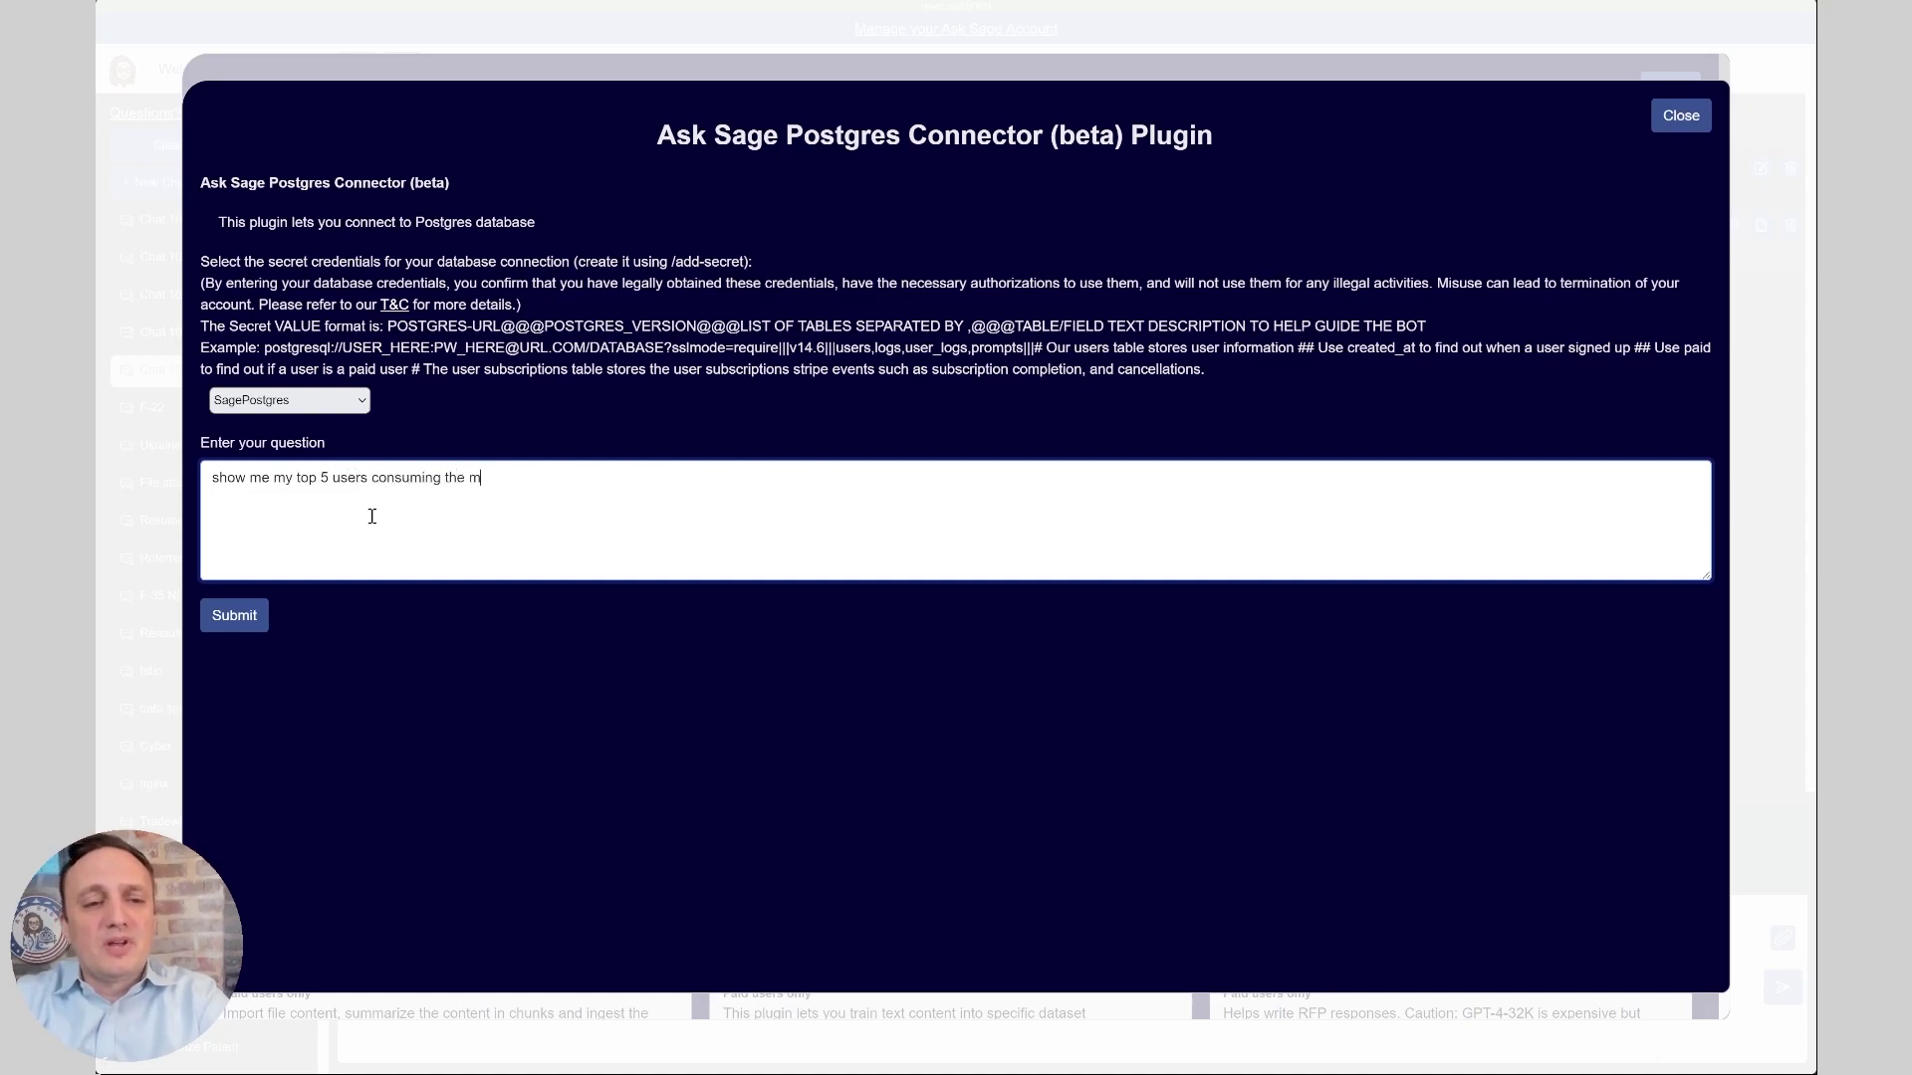
type("ost tokens in Septem")
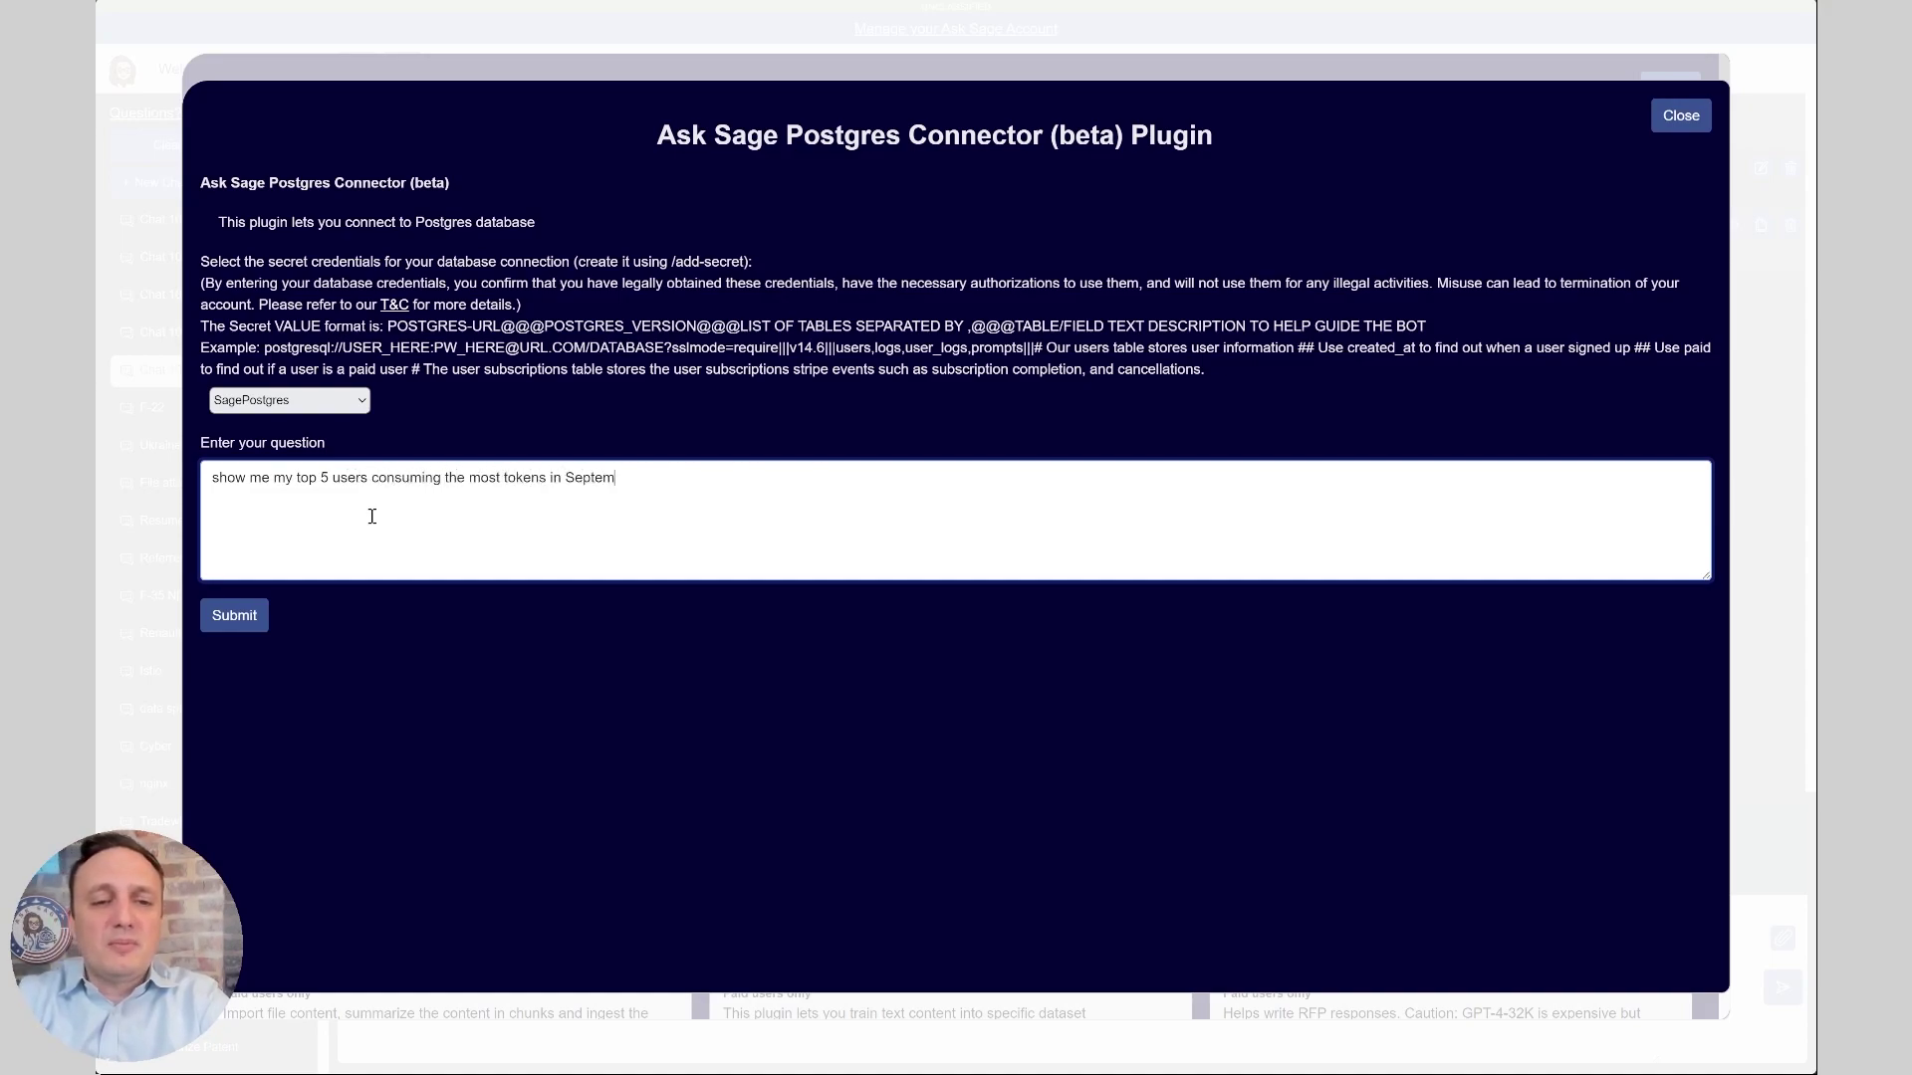
type("ber 2023 with")
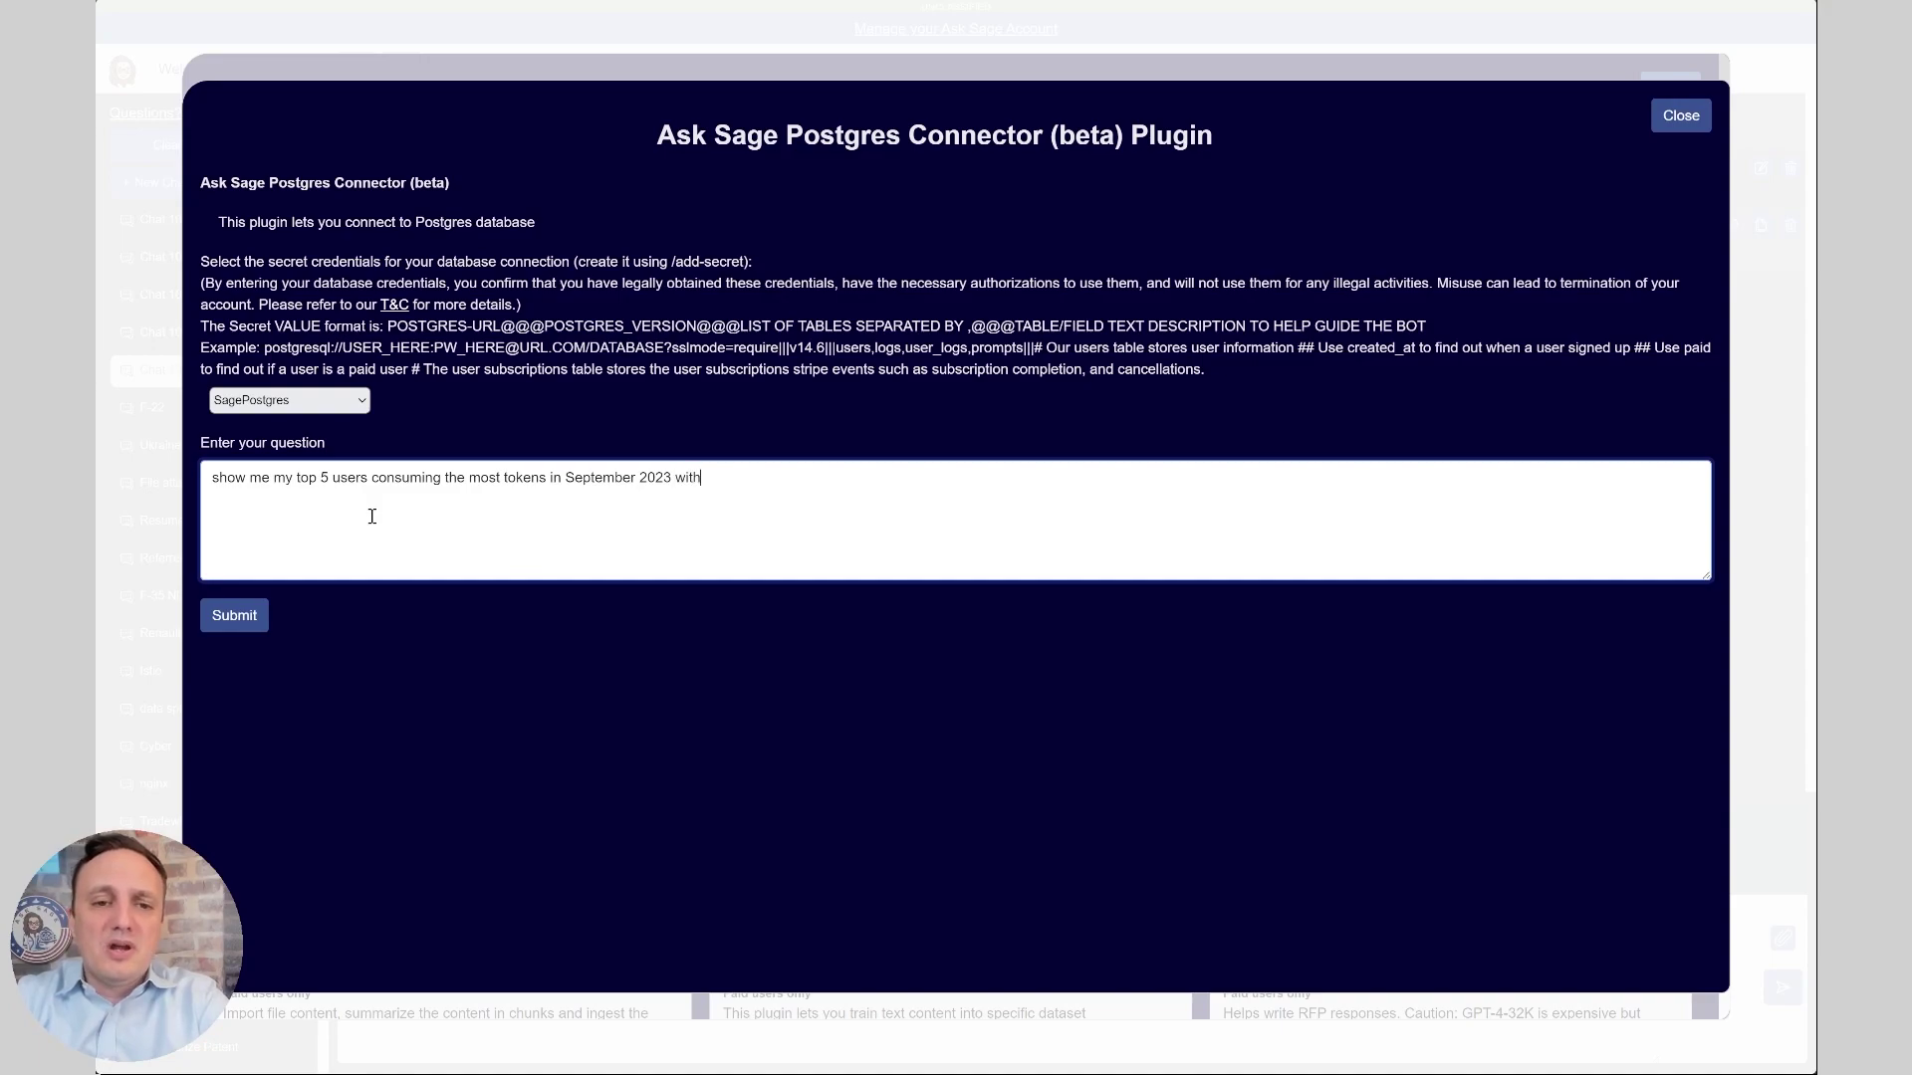
type(" their first na")
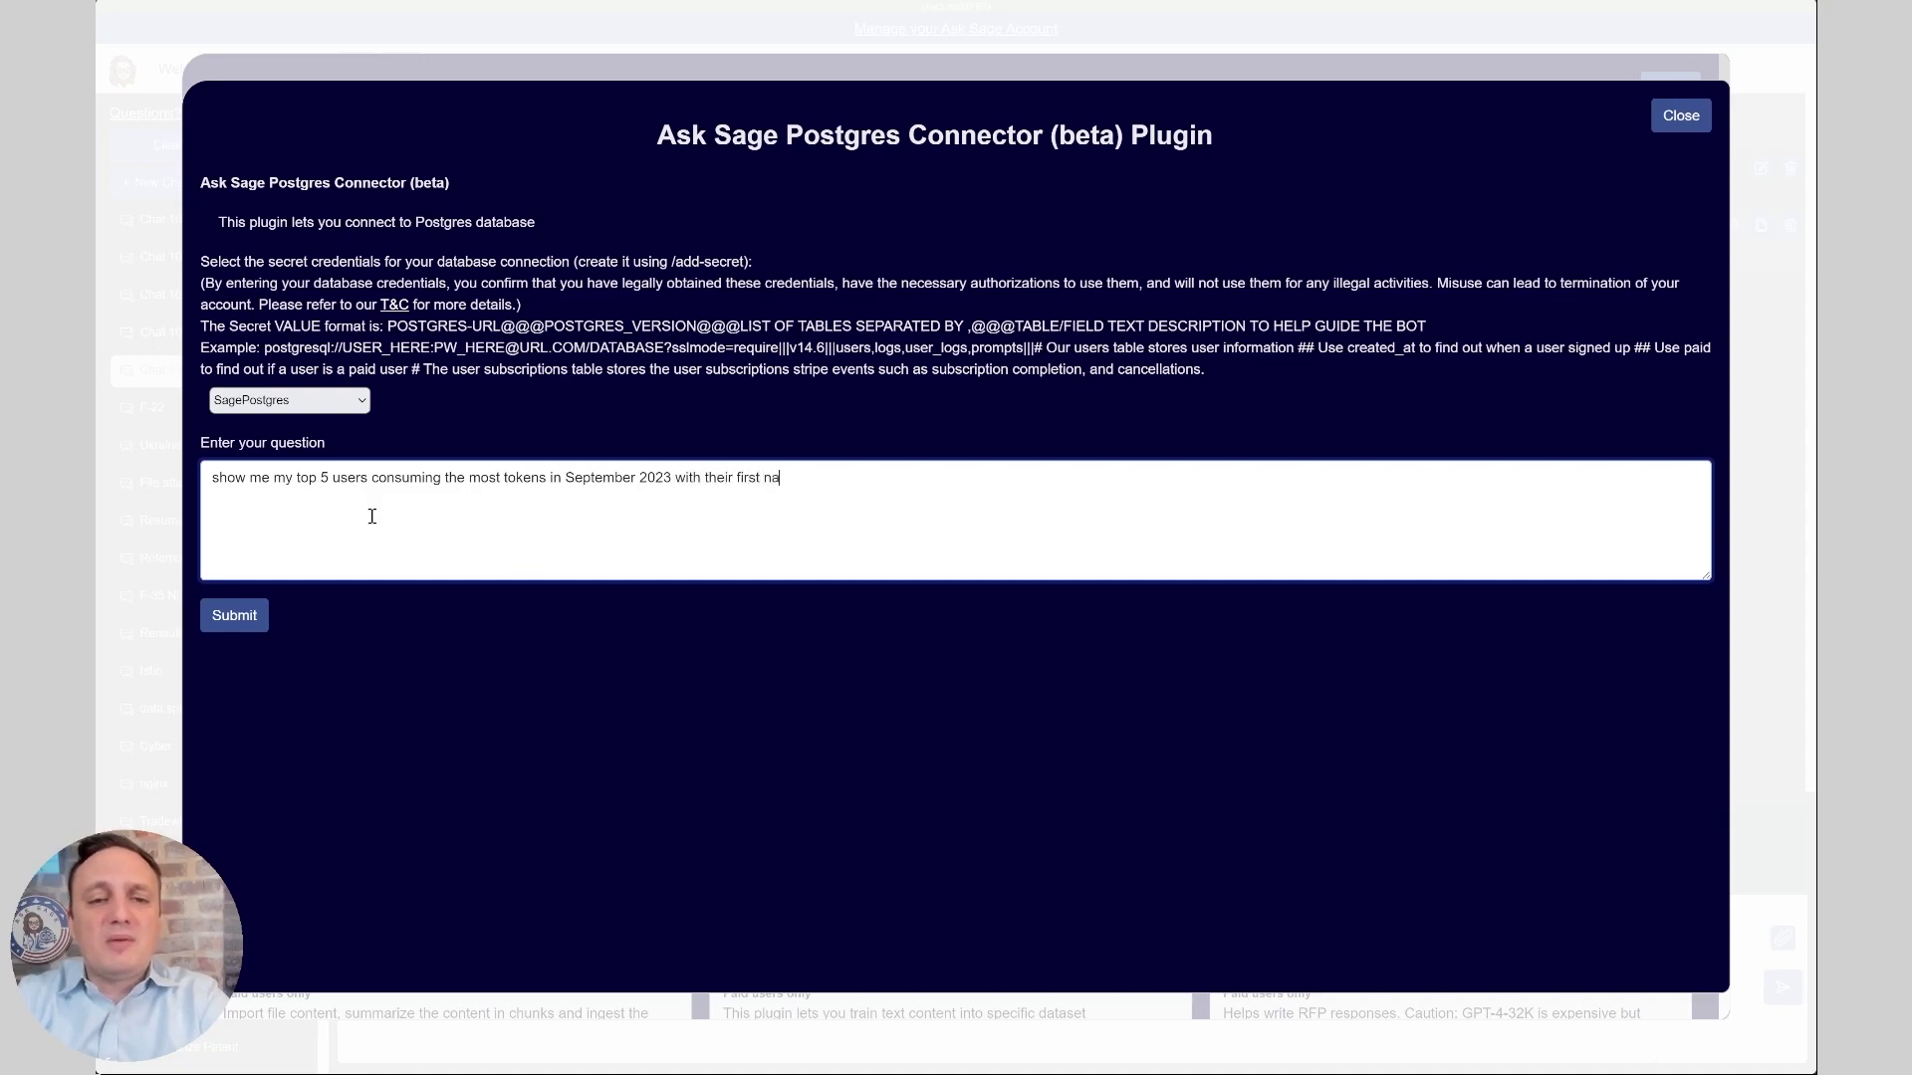
type("me and country.")
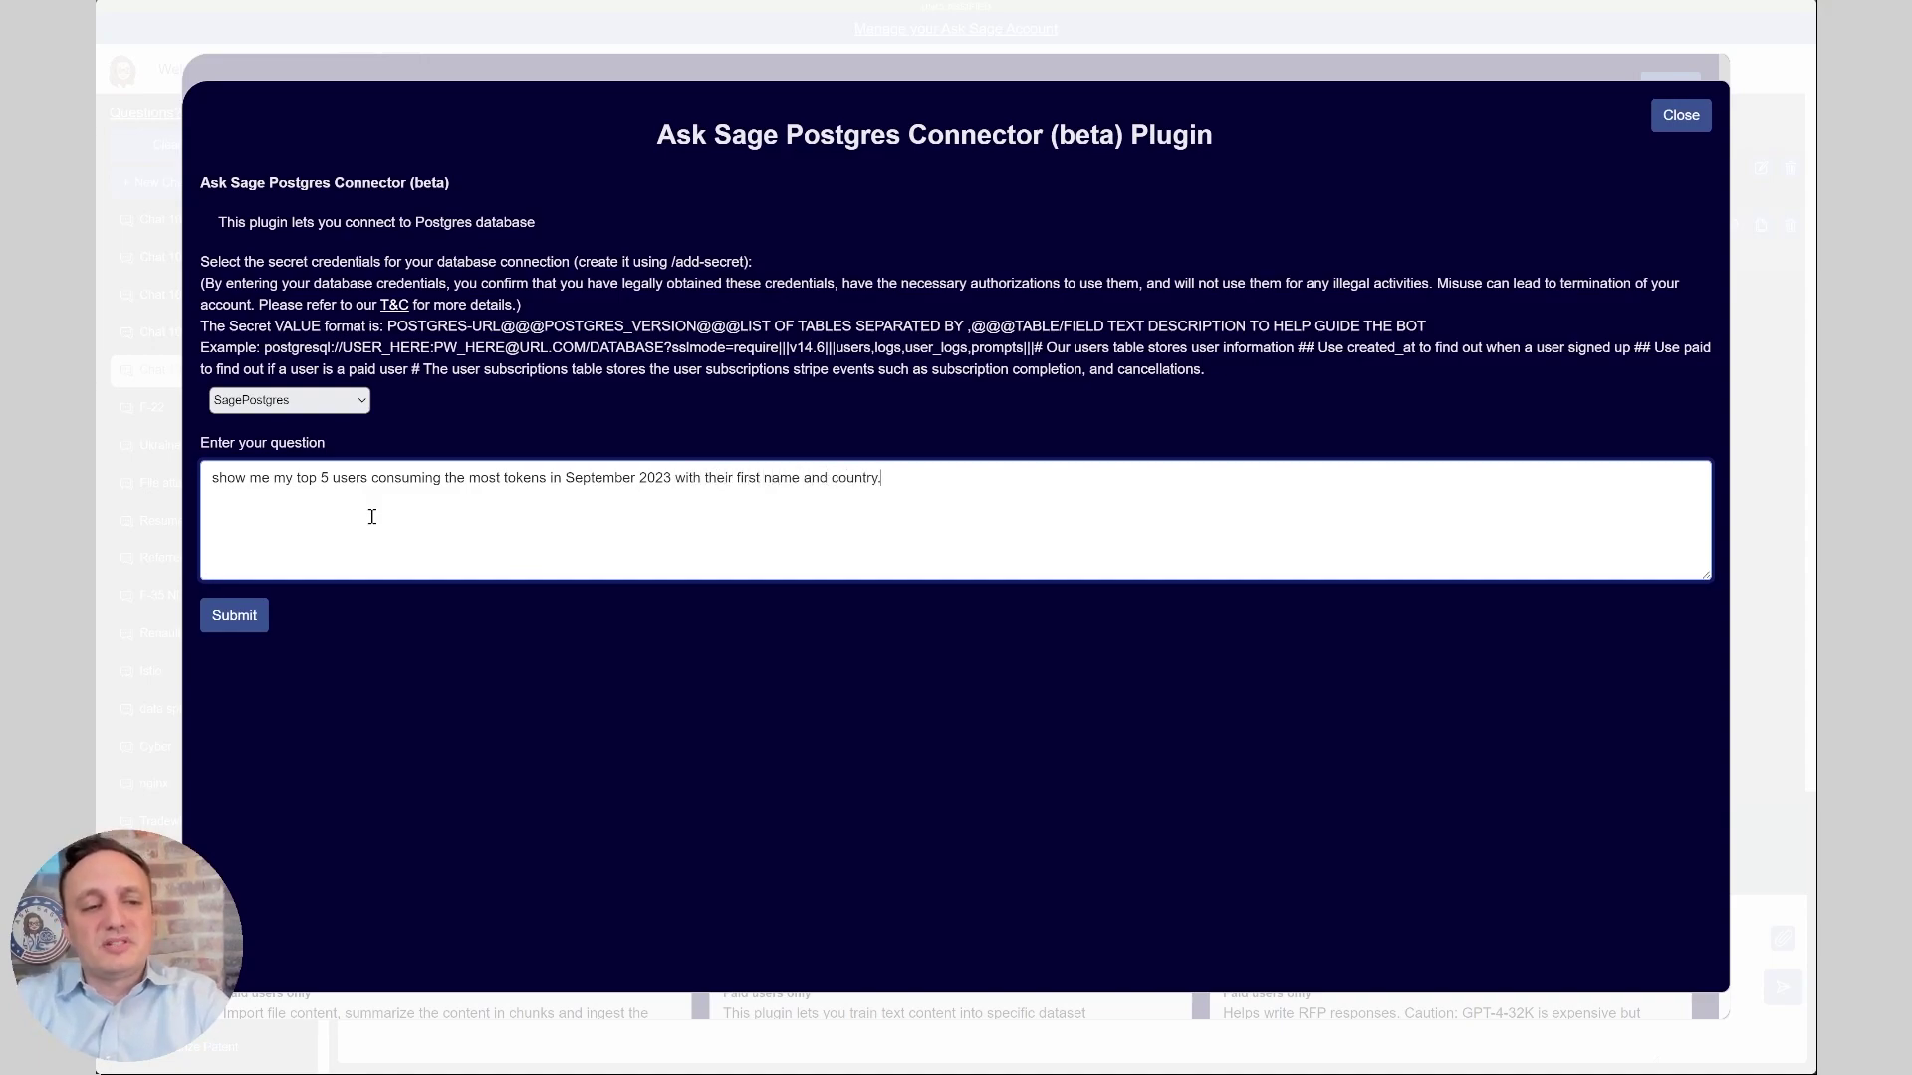
Submit the top-5 token users question from the Postgres plugin and send it to the chat.
left_click(235, 614)
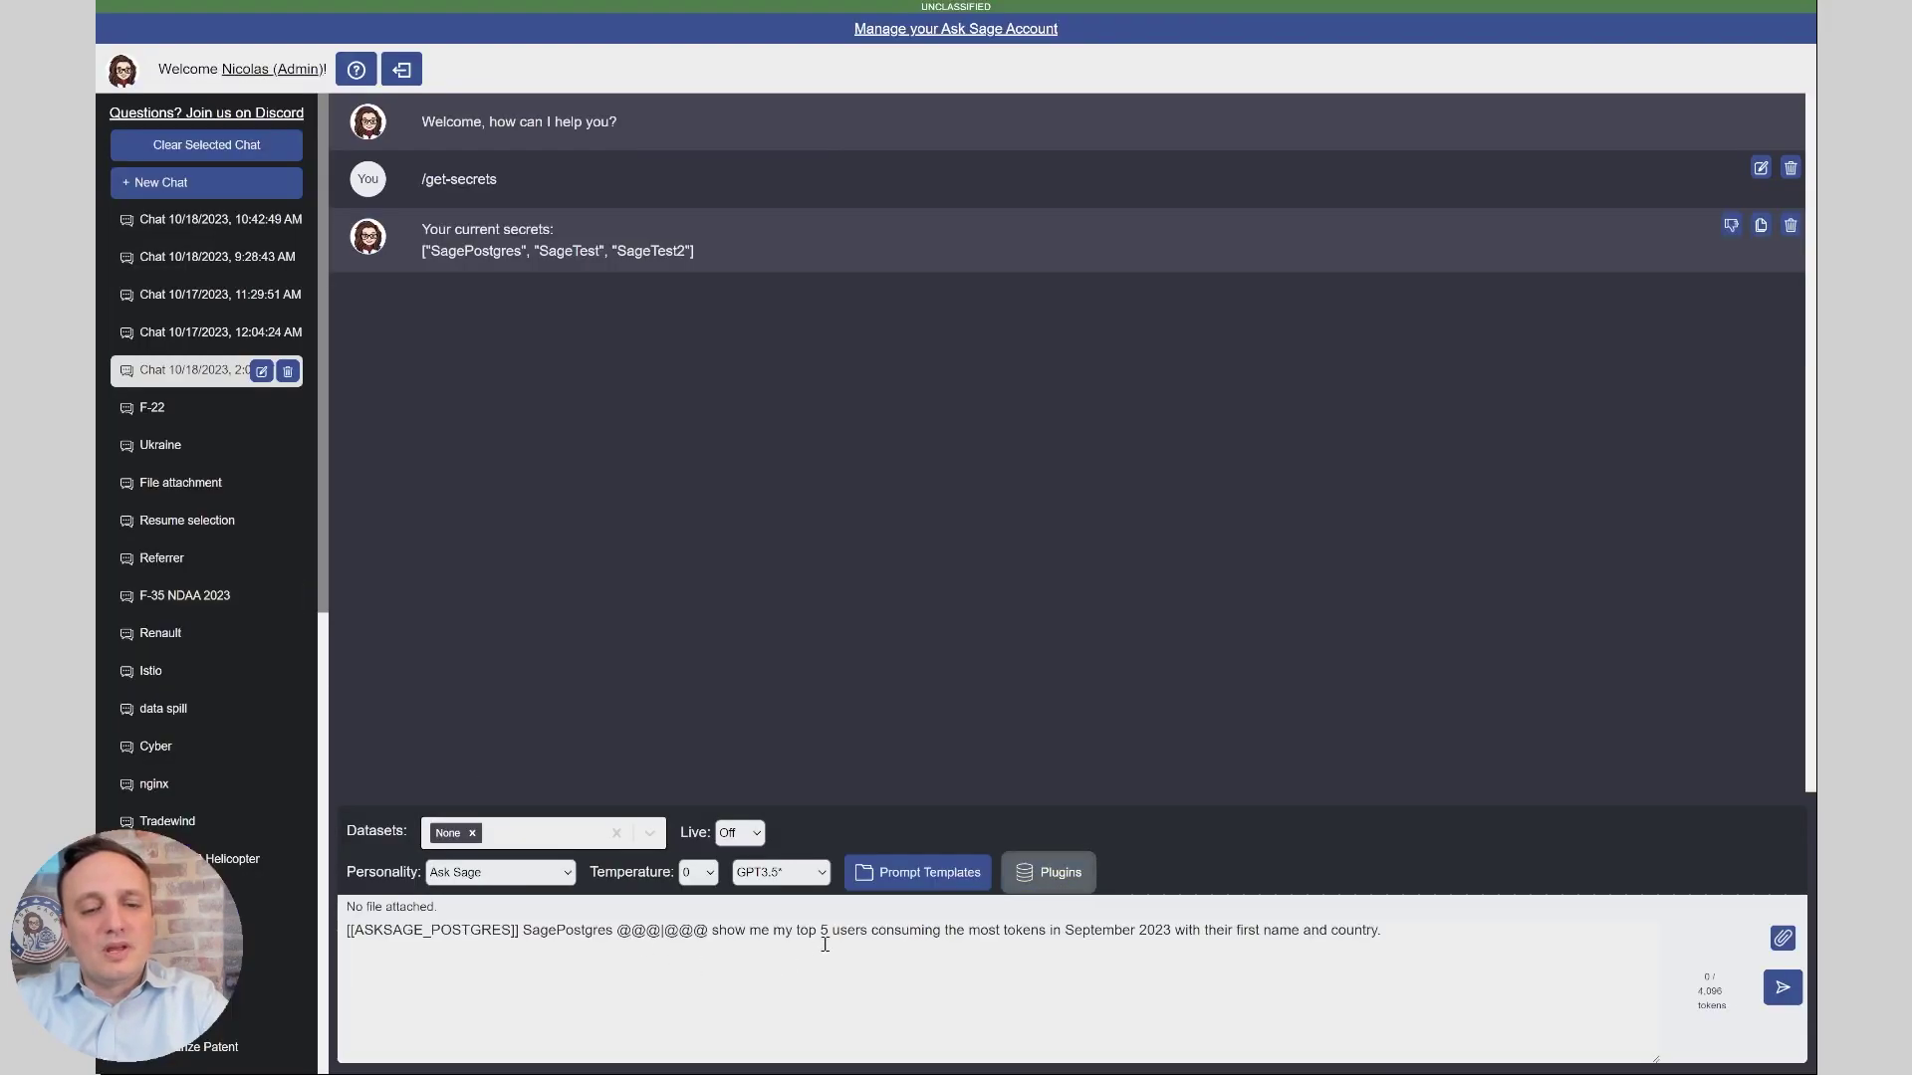
left_click(825, 944)
key("Return")
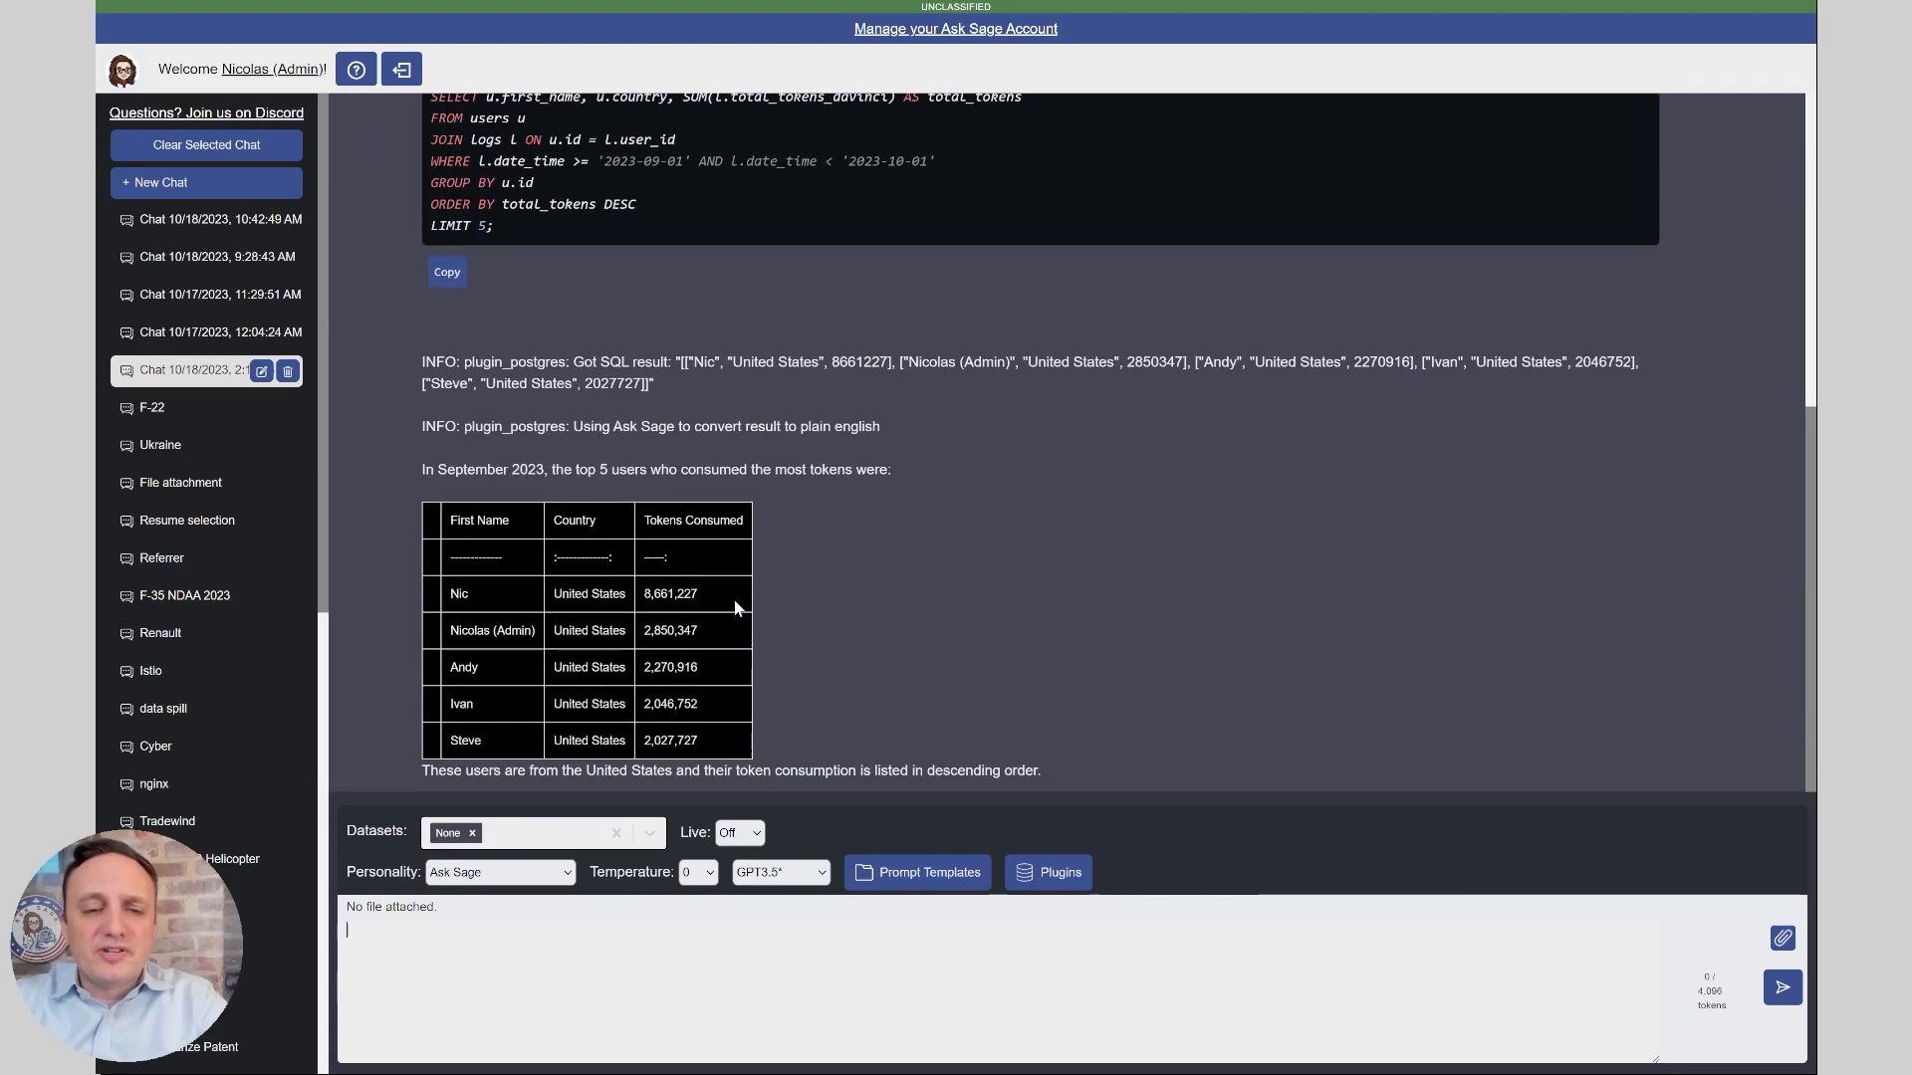
scroll(735, 607, "up", 5)
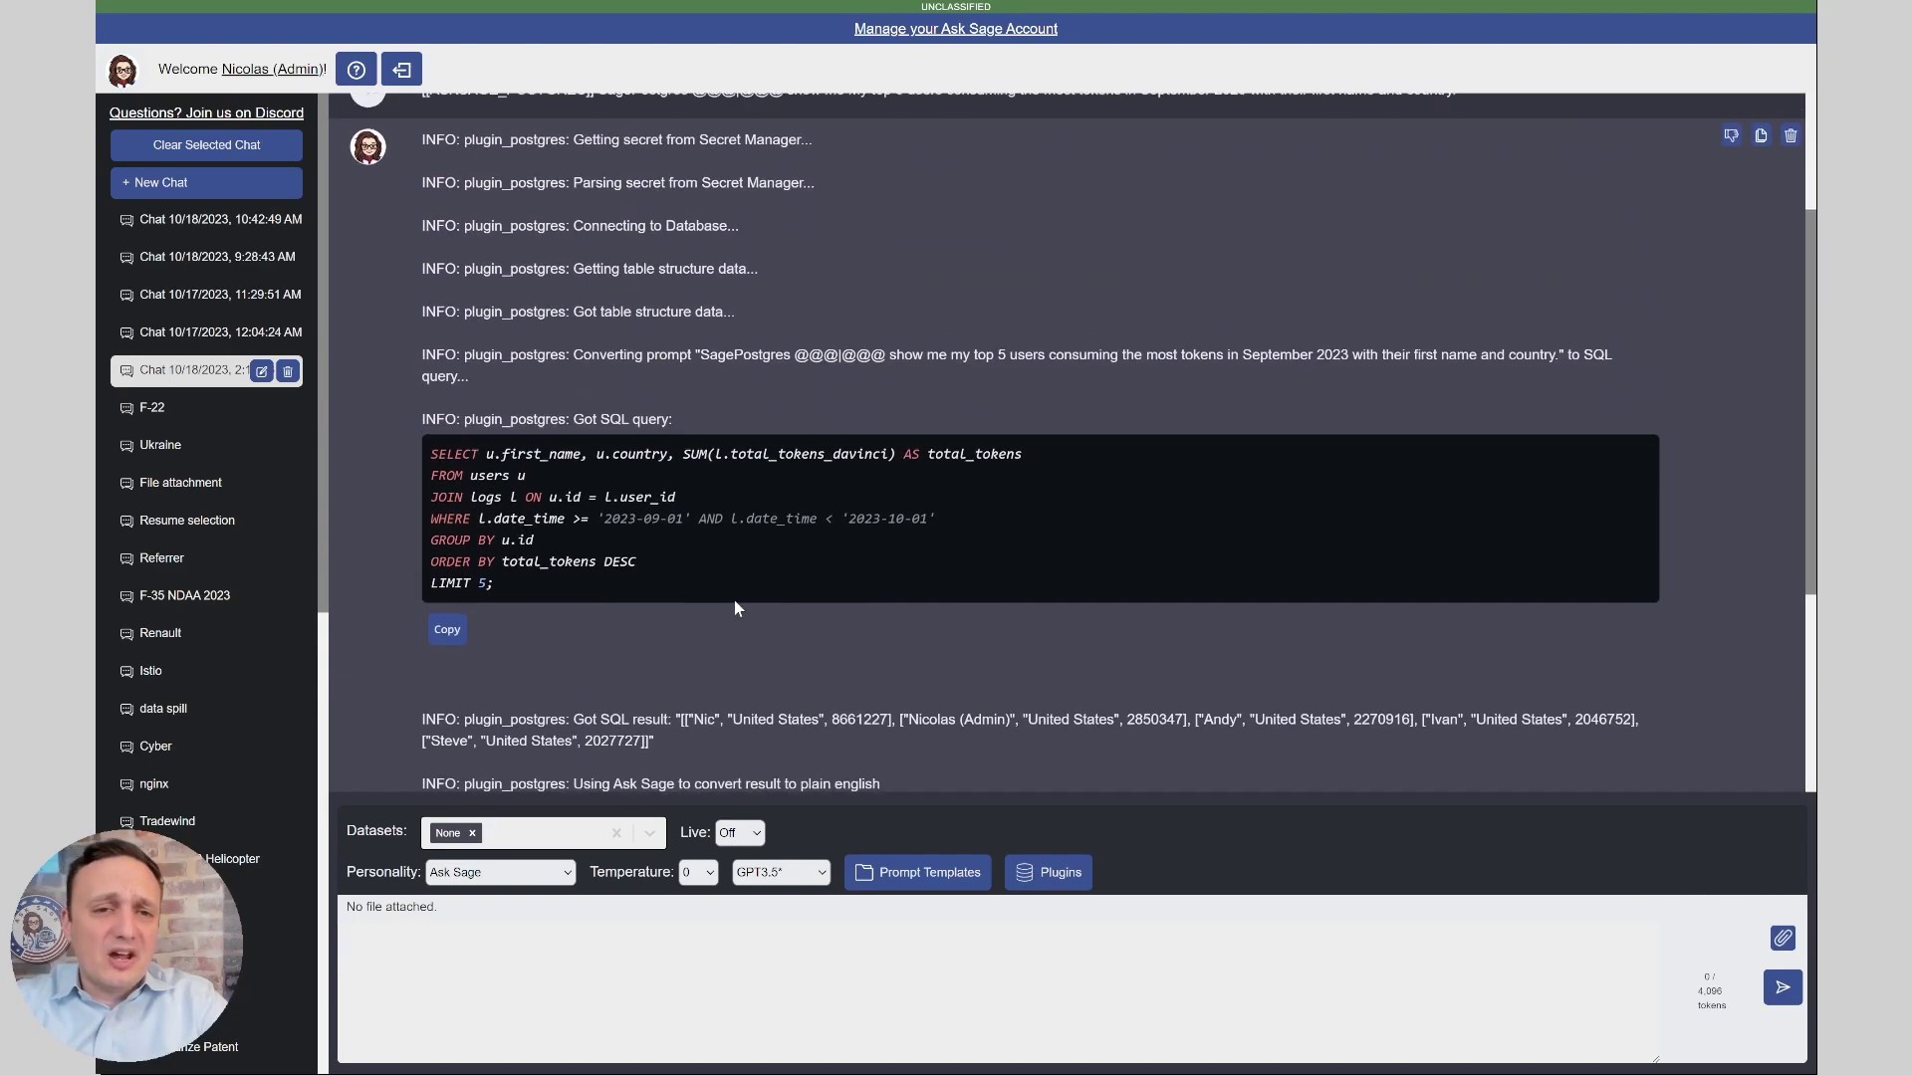
scroll(738, 607, "down", 1)
scroll(676, 211, "up", 2)
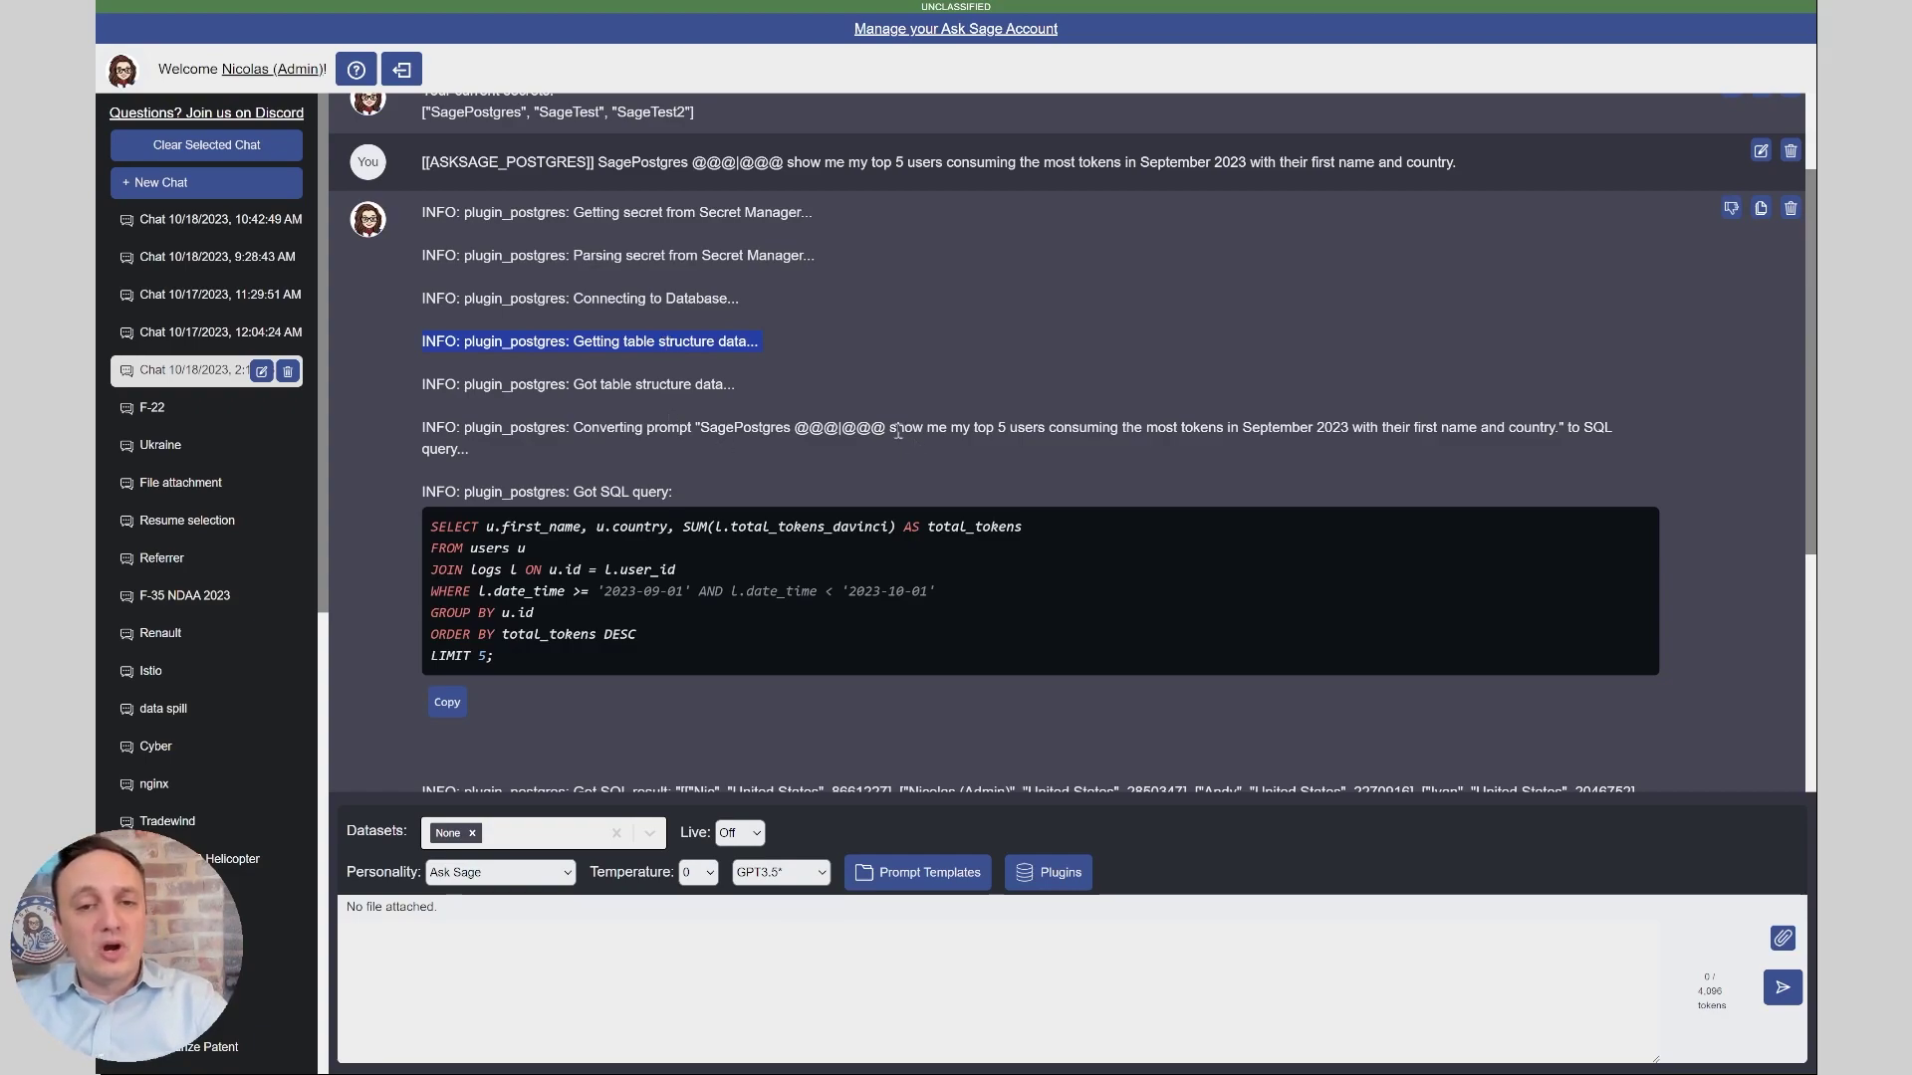
scroll(709, 530, "down", 1)
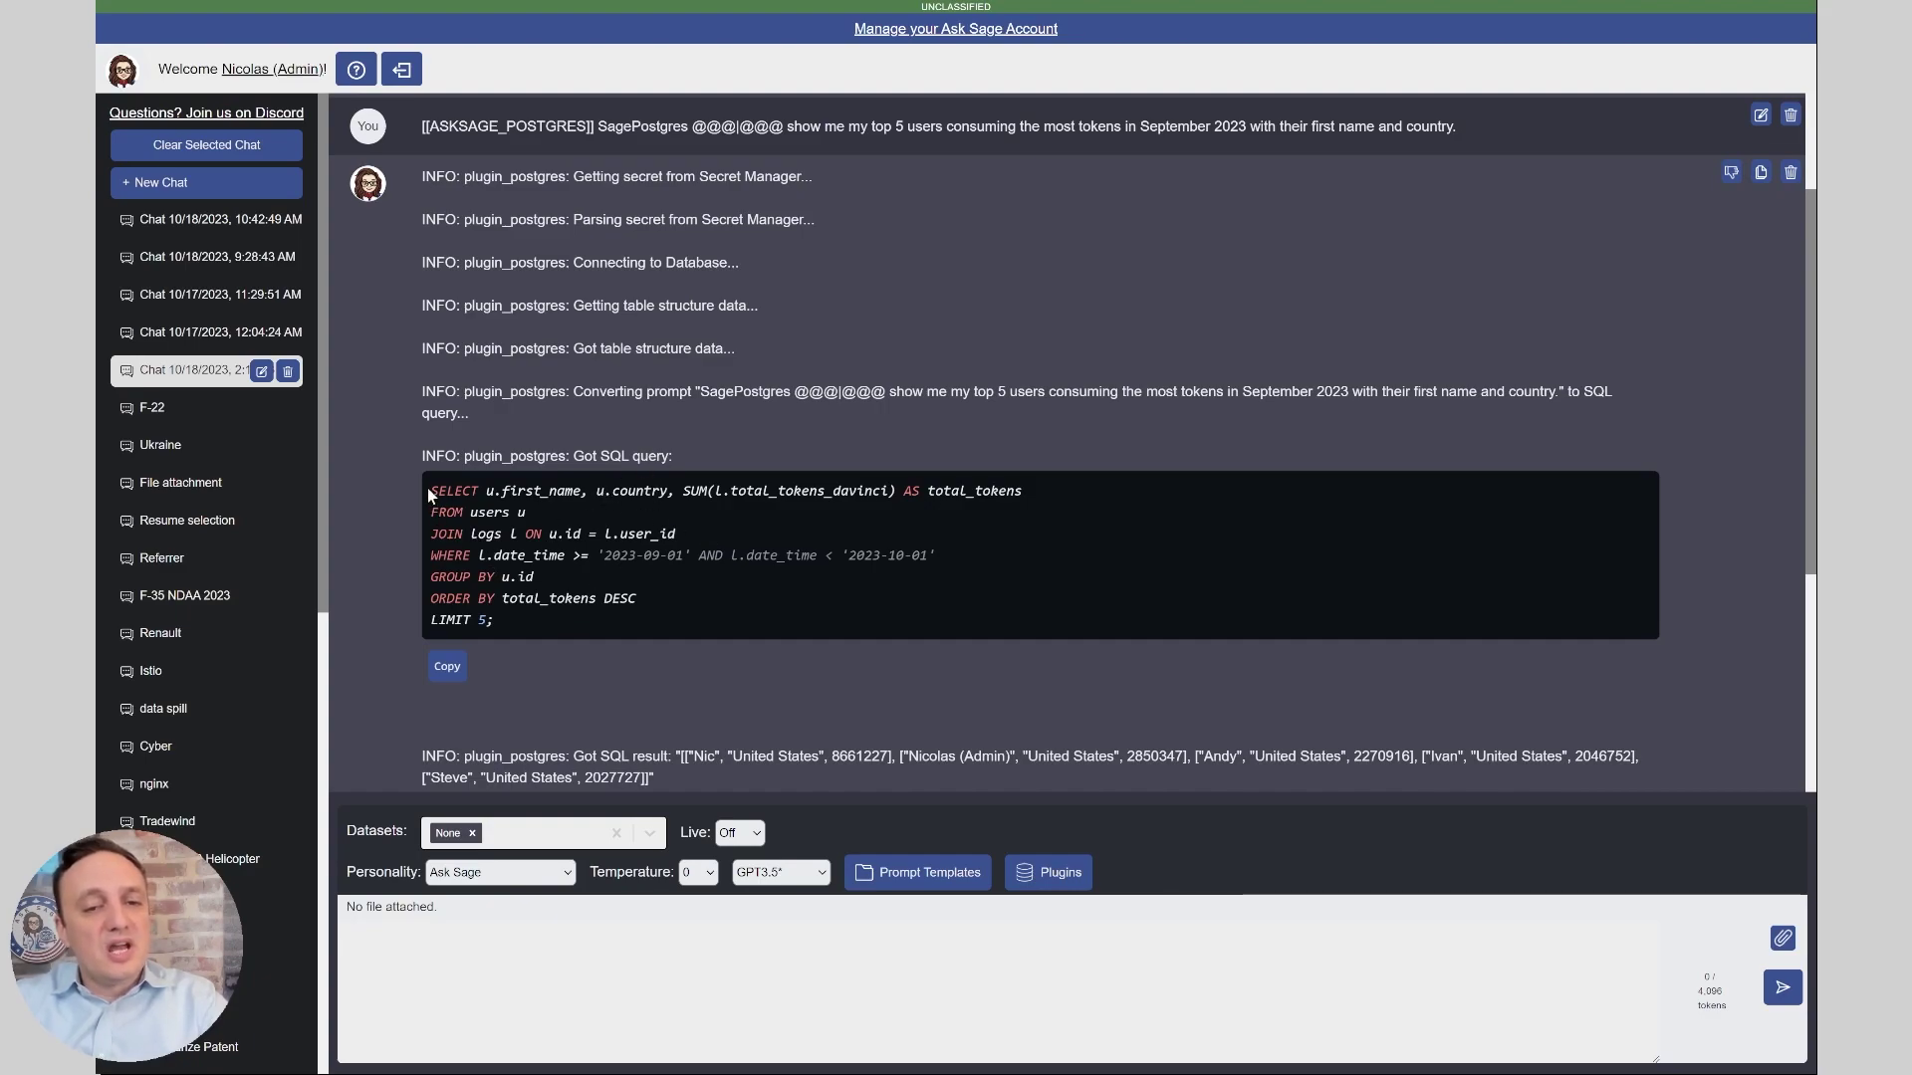
left_click_drag(431, 488, 557, 625)
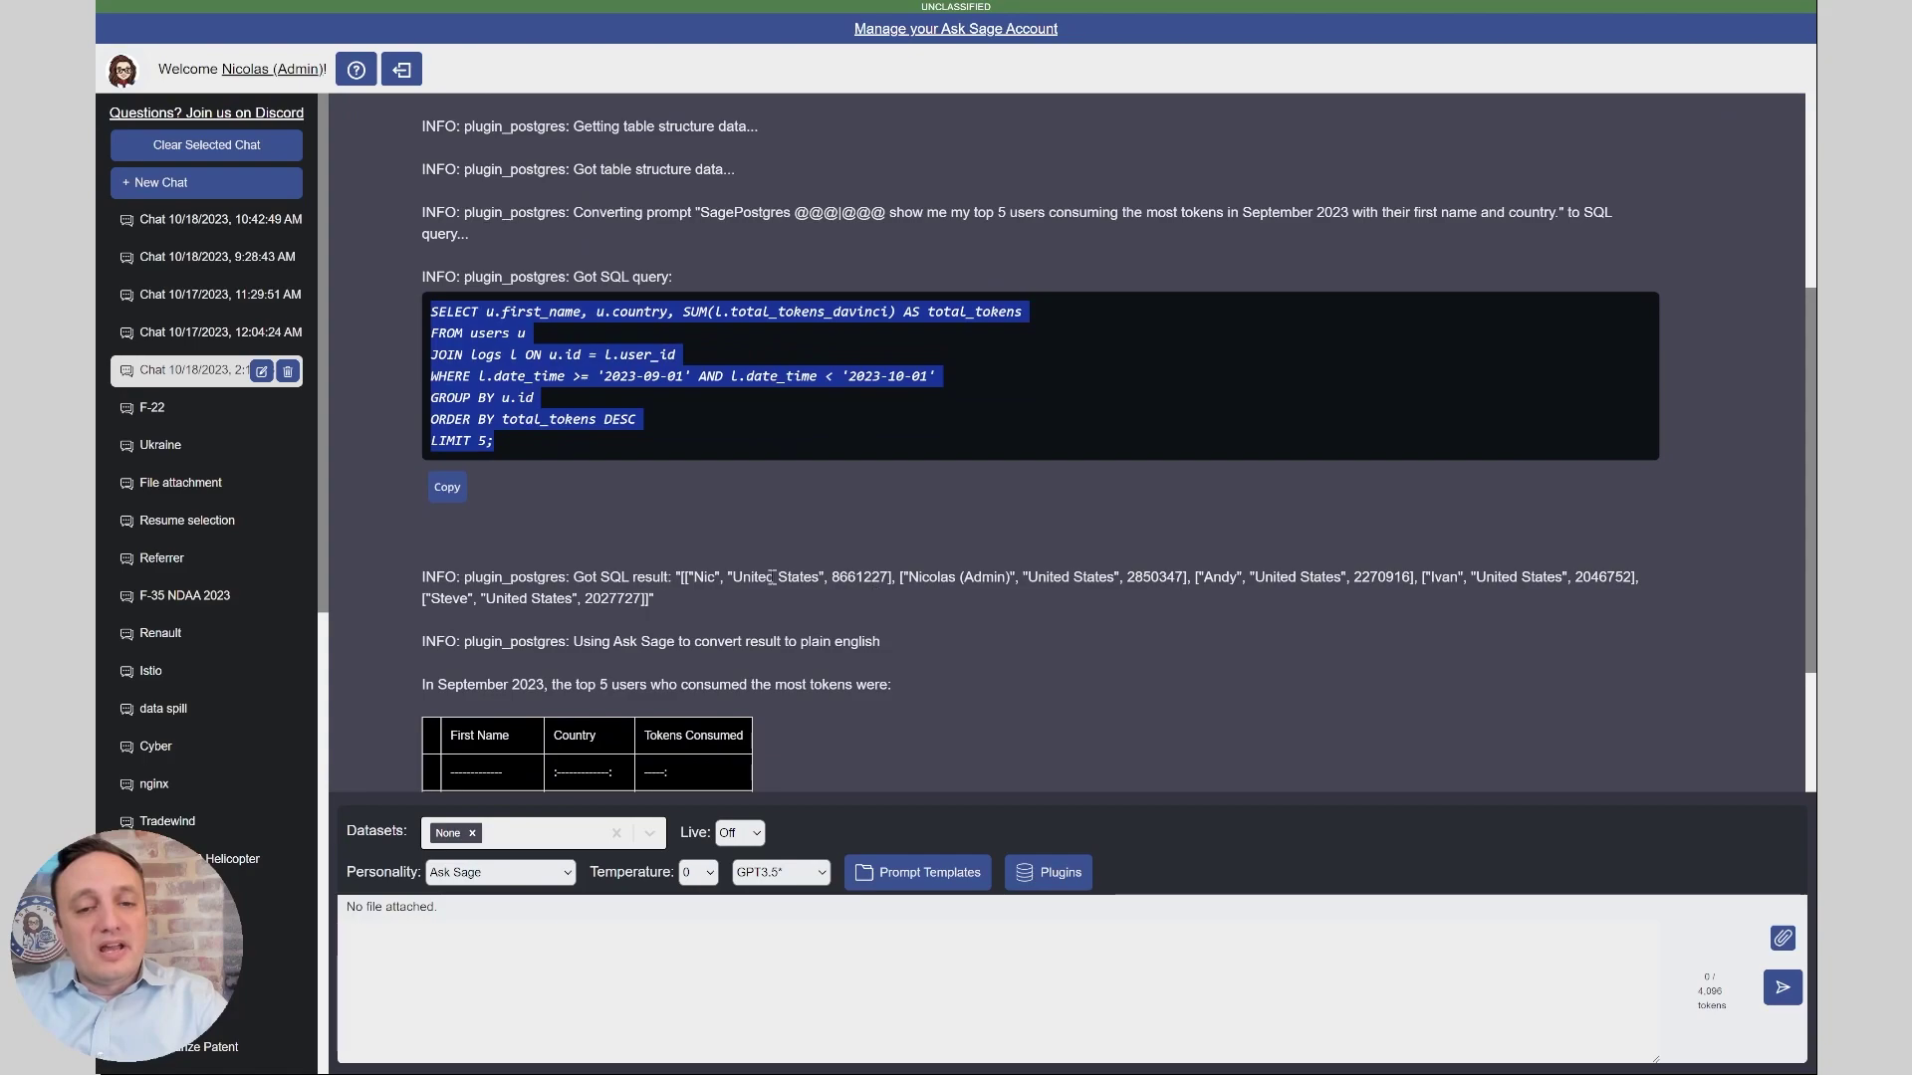
left_click_drag(678, 577, 683, 605)
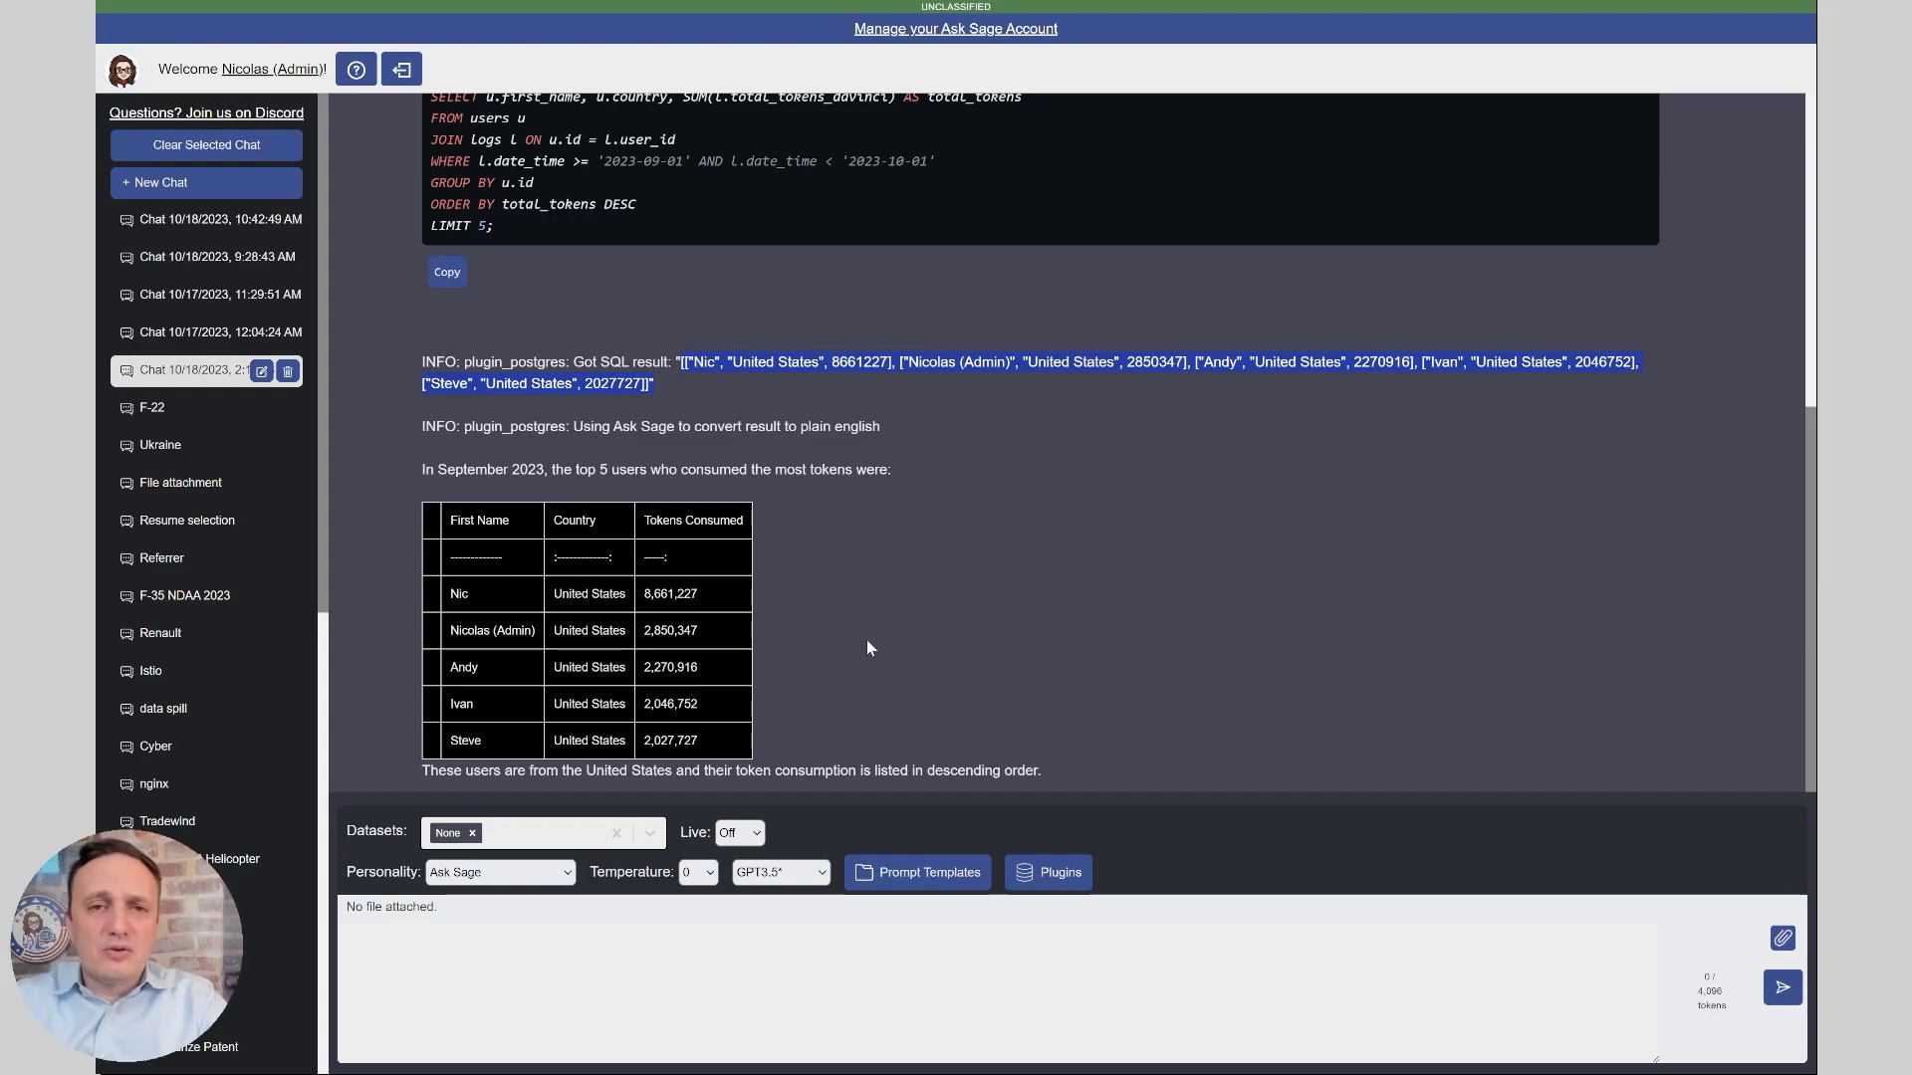
Ask how many users have signed up in October 2023 and highlight the 1322 answer.
left_click(798, 957)
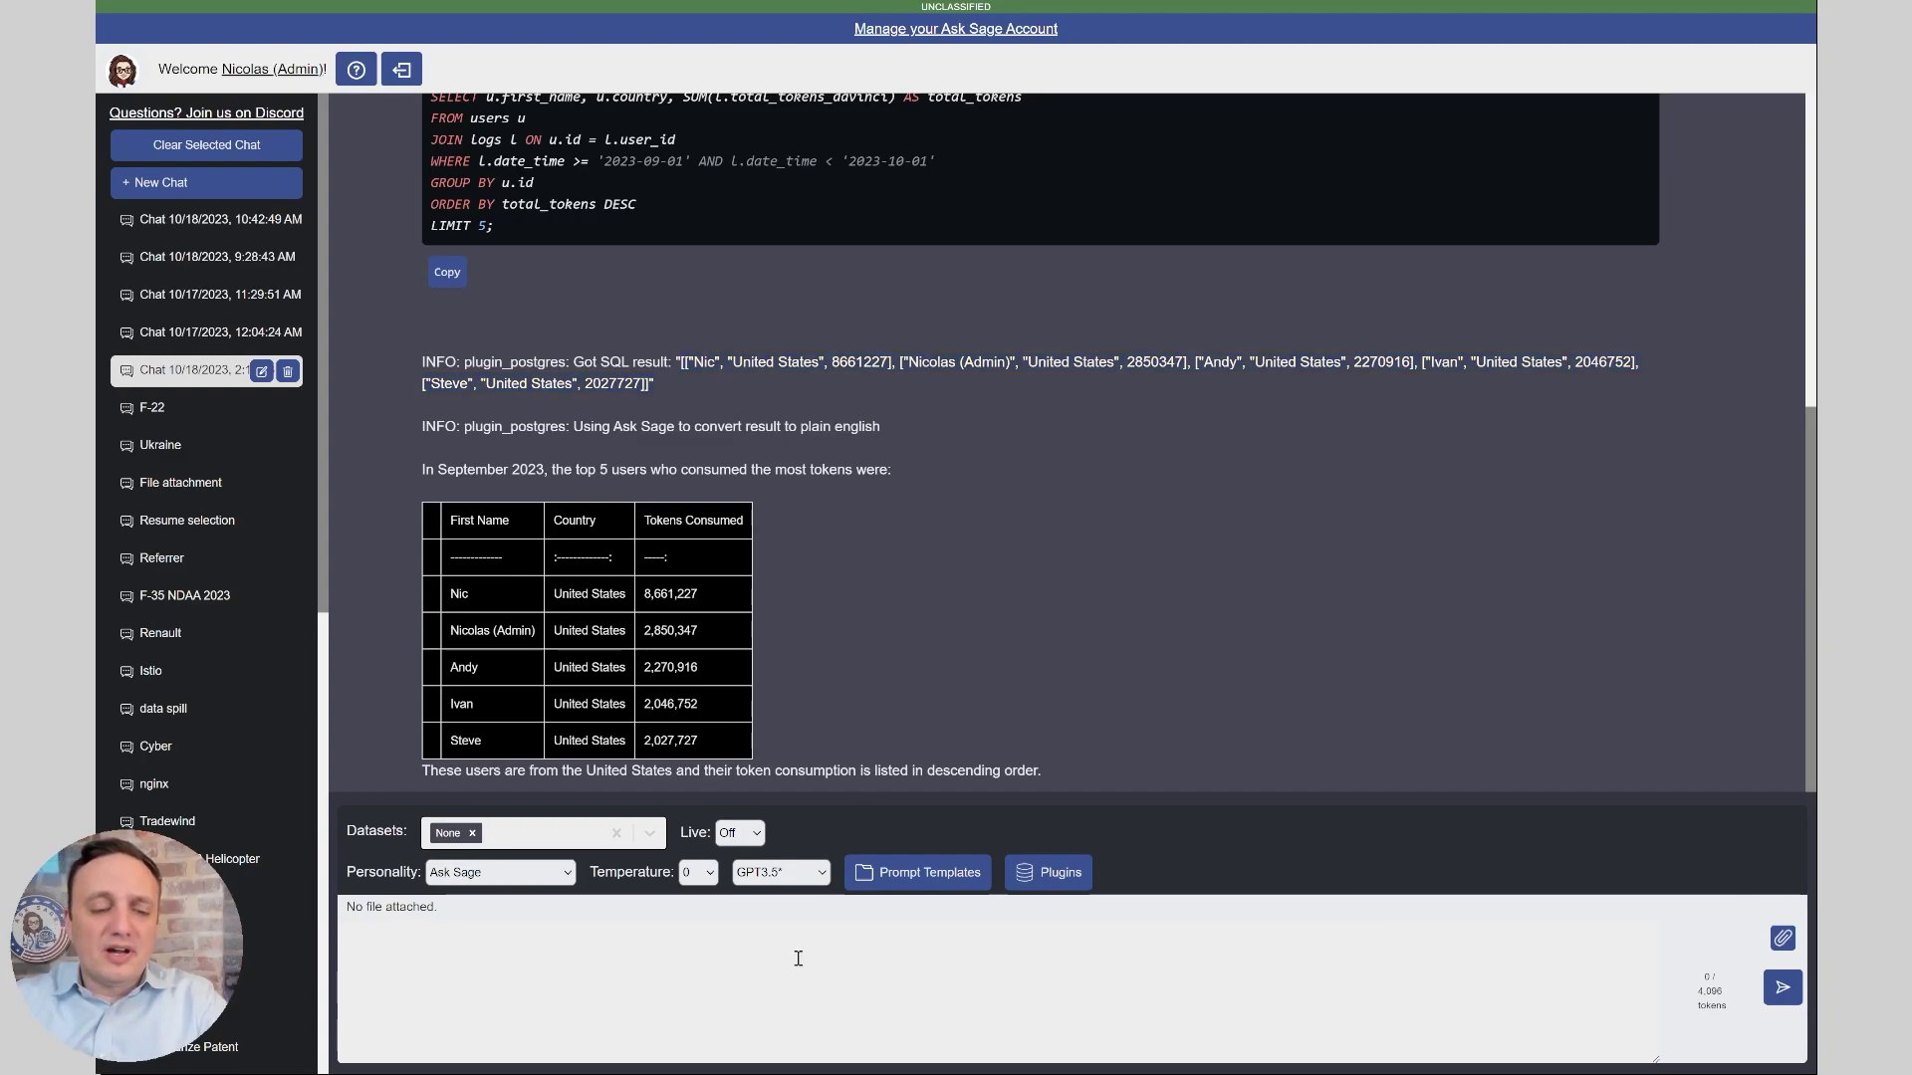
type("[[ASKSAGE_POSTGRES]] SagePostgres @@@|@@@ show me my top 5 users consuming the most tokens in September 2023 with their first name and country.")
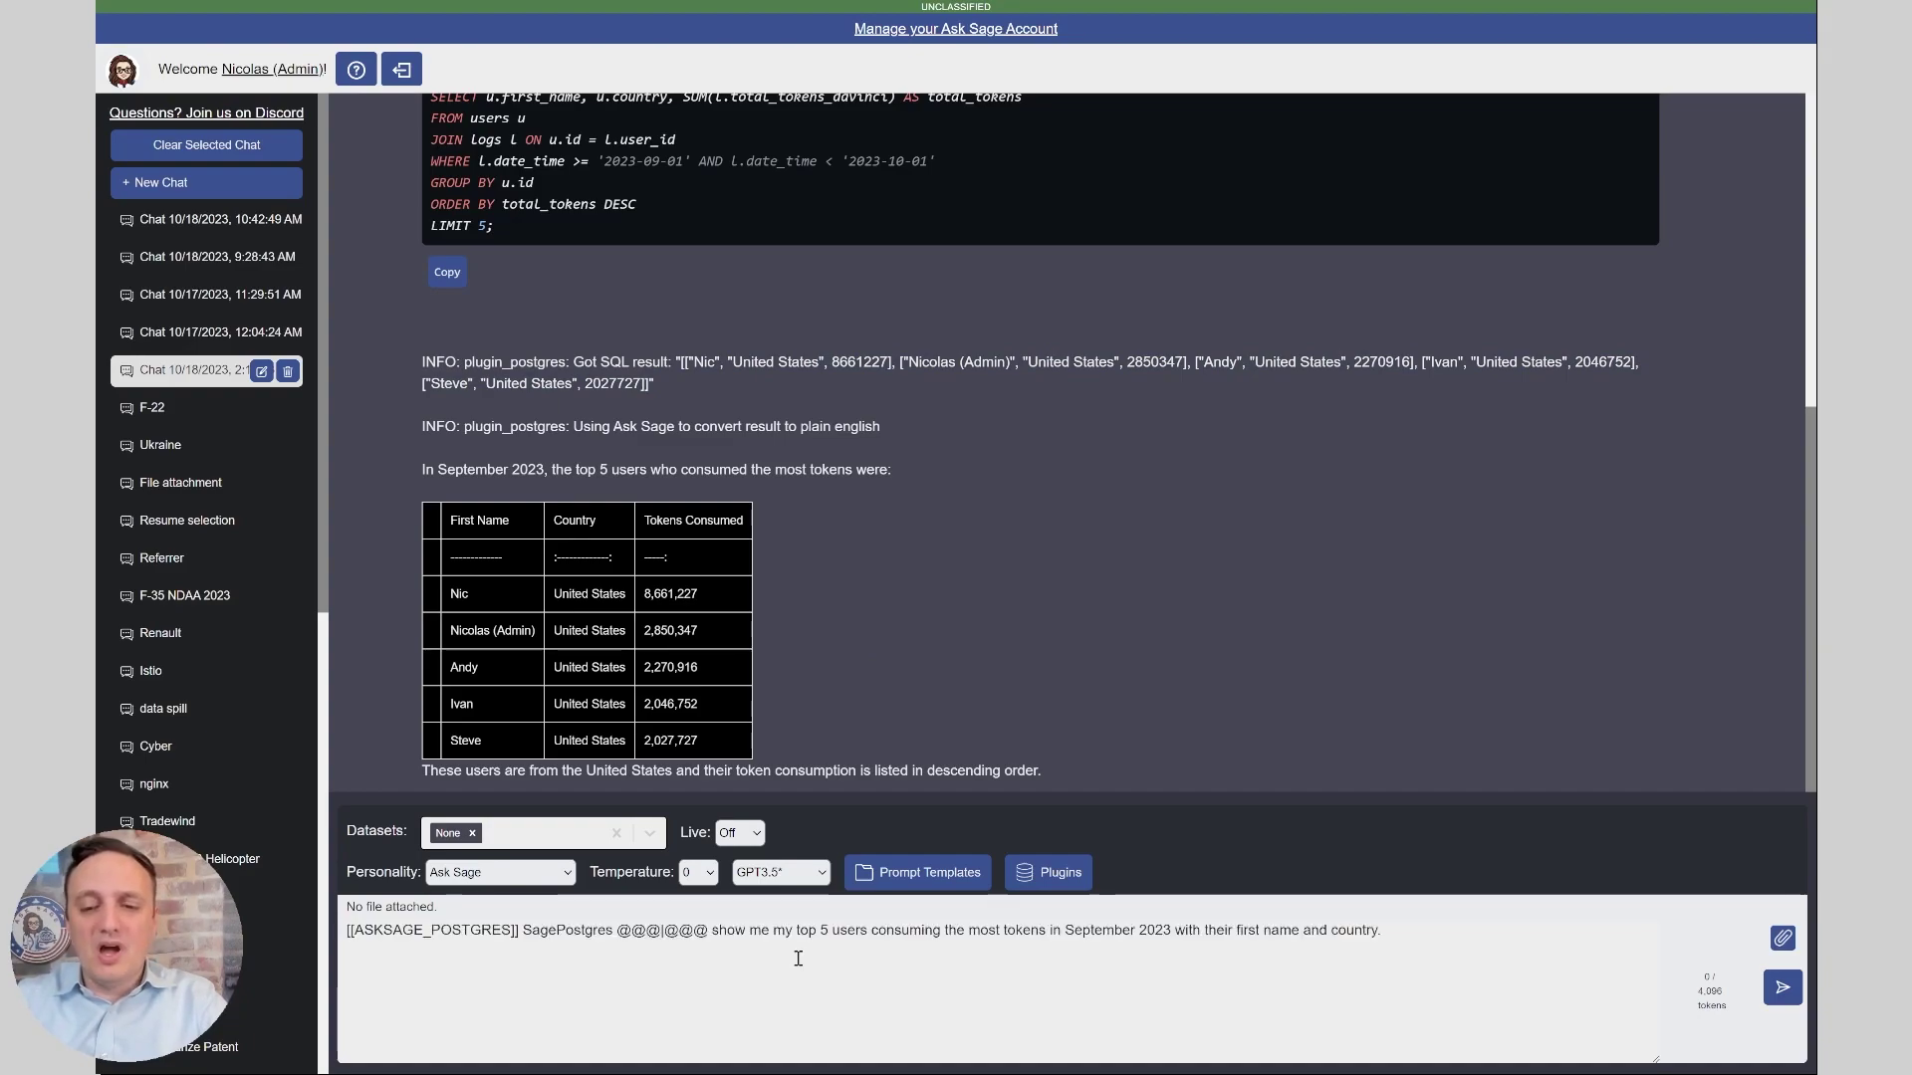
key("ctrl+shift+Left")
key("ctrl+shift+Left")
key("ctrl+shift+Left")
key("ctrl+shift+Left")
key("ctrl+shift+Left")
key("ctrl+shift+Left")
key("ctrl+shift+Left")
key("ctrl+shift+Left")
key("ctrl+shift+Left")
key("ctrl+shift+Left")
key("ctrl+shift+Left")
key("ctrl+shift+Left")
key("ctrl+shift+Left")
key("ctrl+shift+Left")
key("ctrl+shift+Left")
key("ctrl+shift+Left")
key("ctrl+shift+Left")
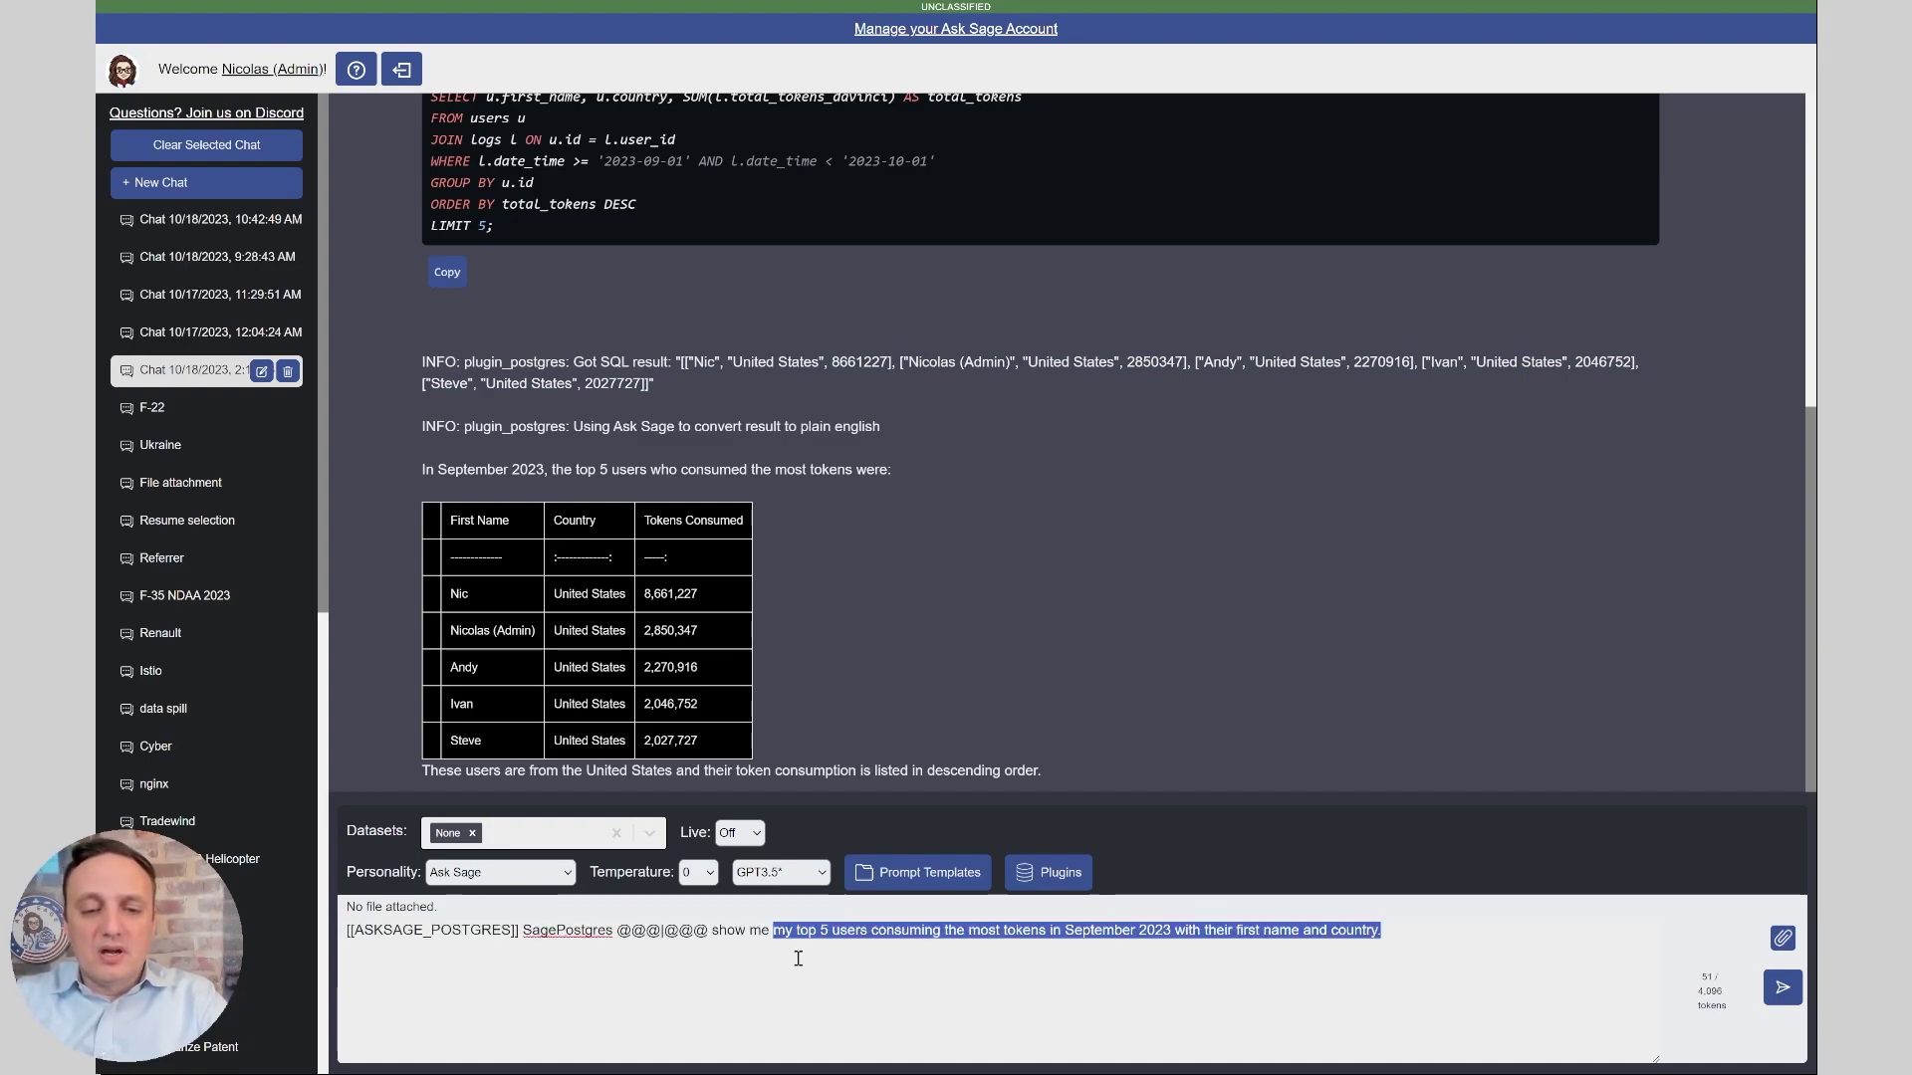
type("how many users")
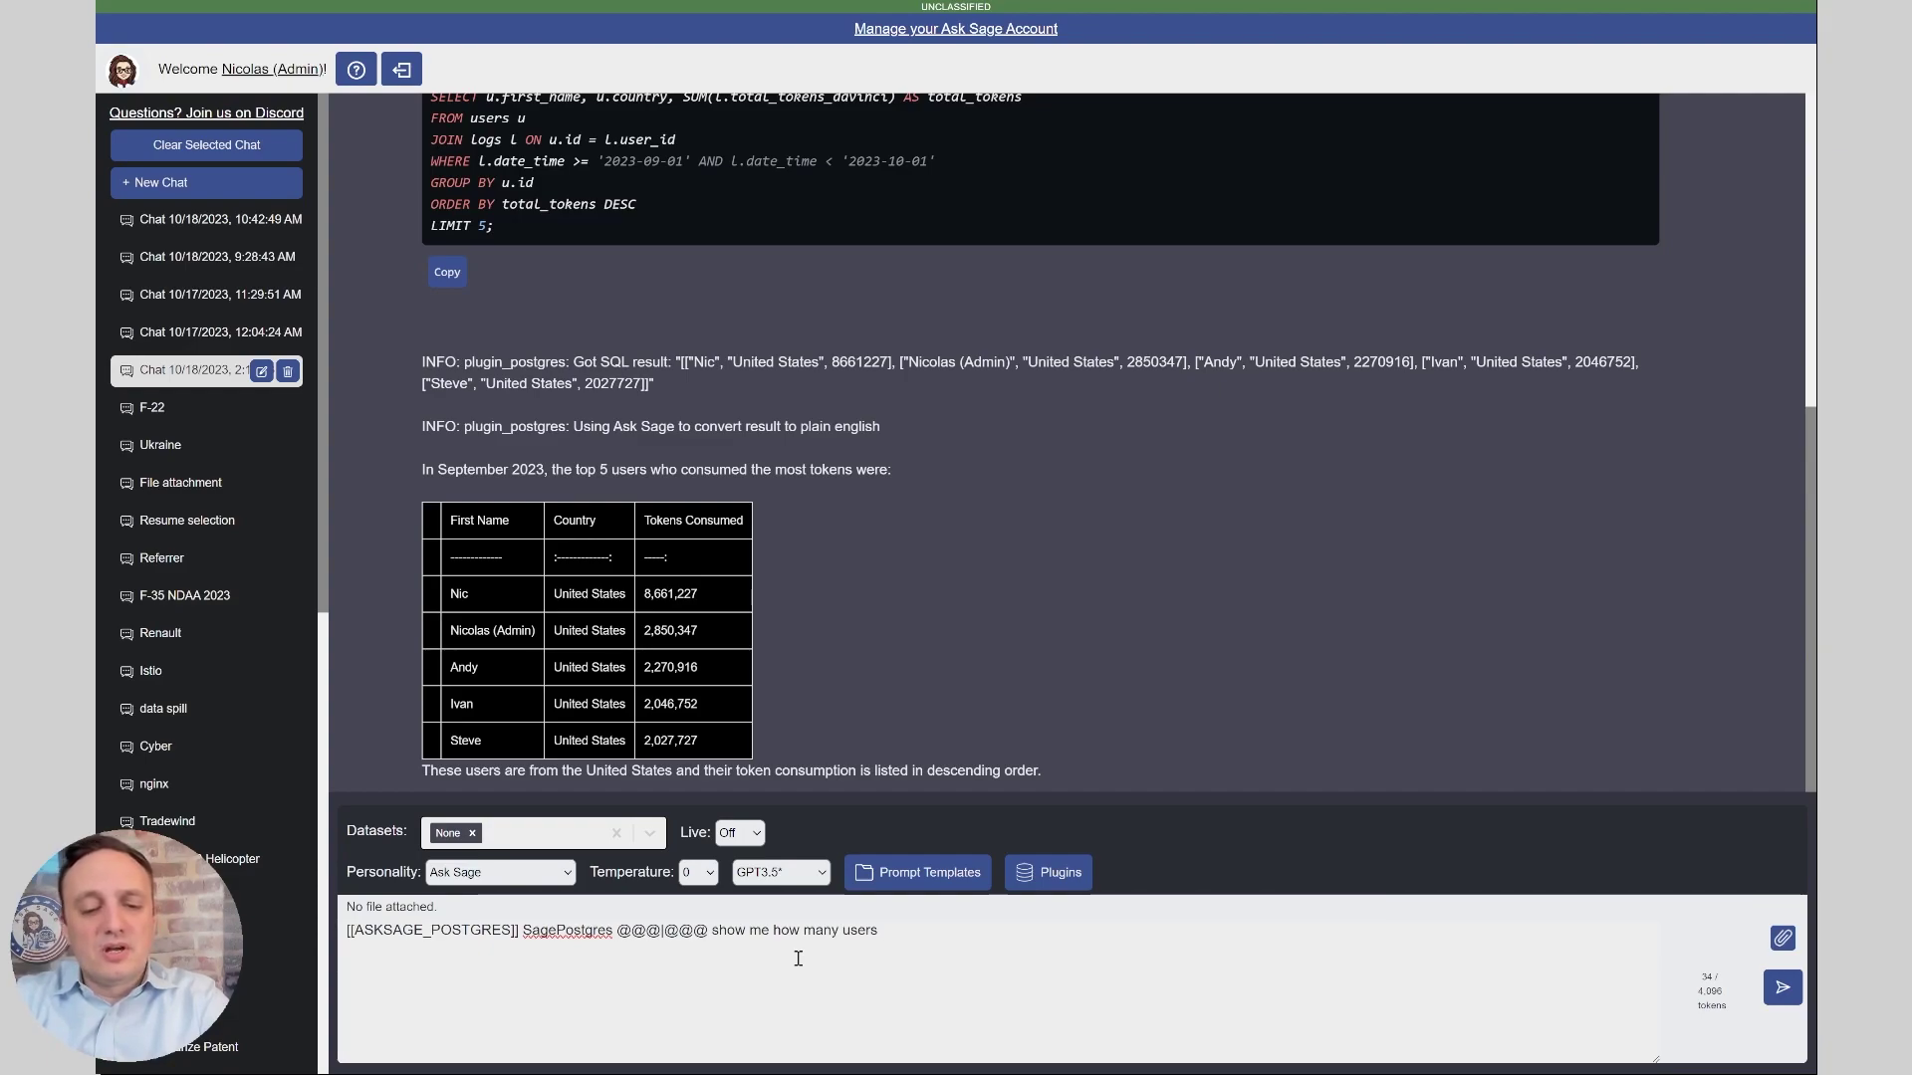
type("have signe")
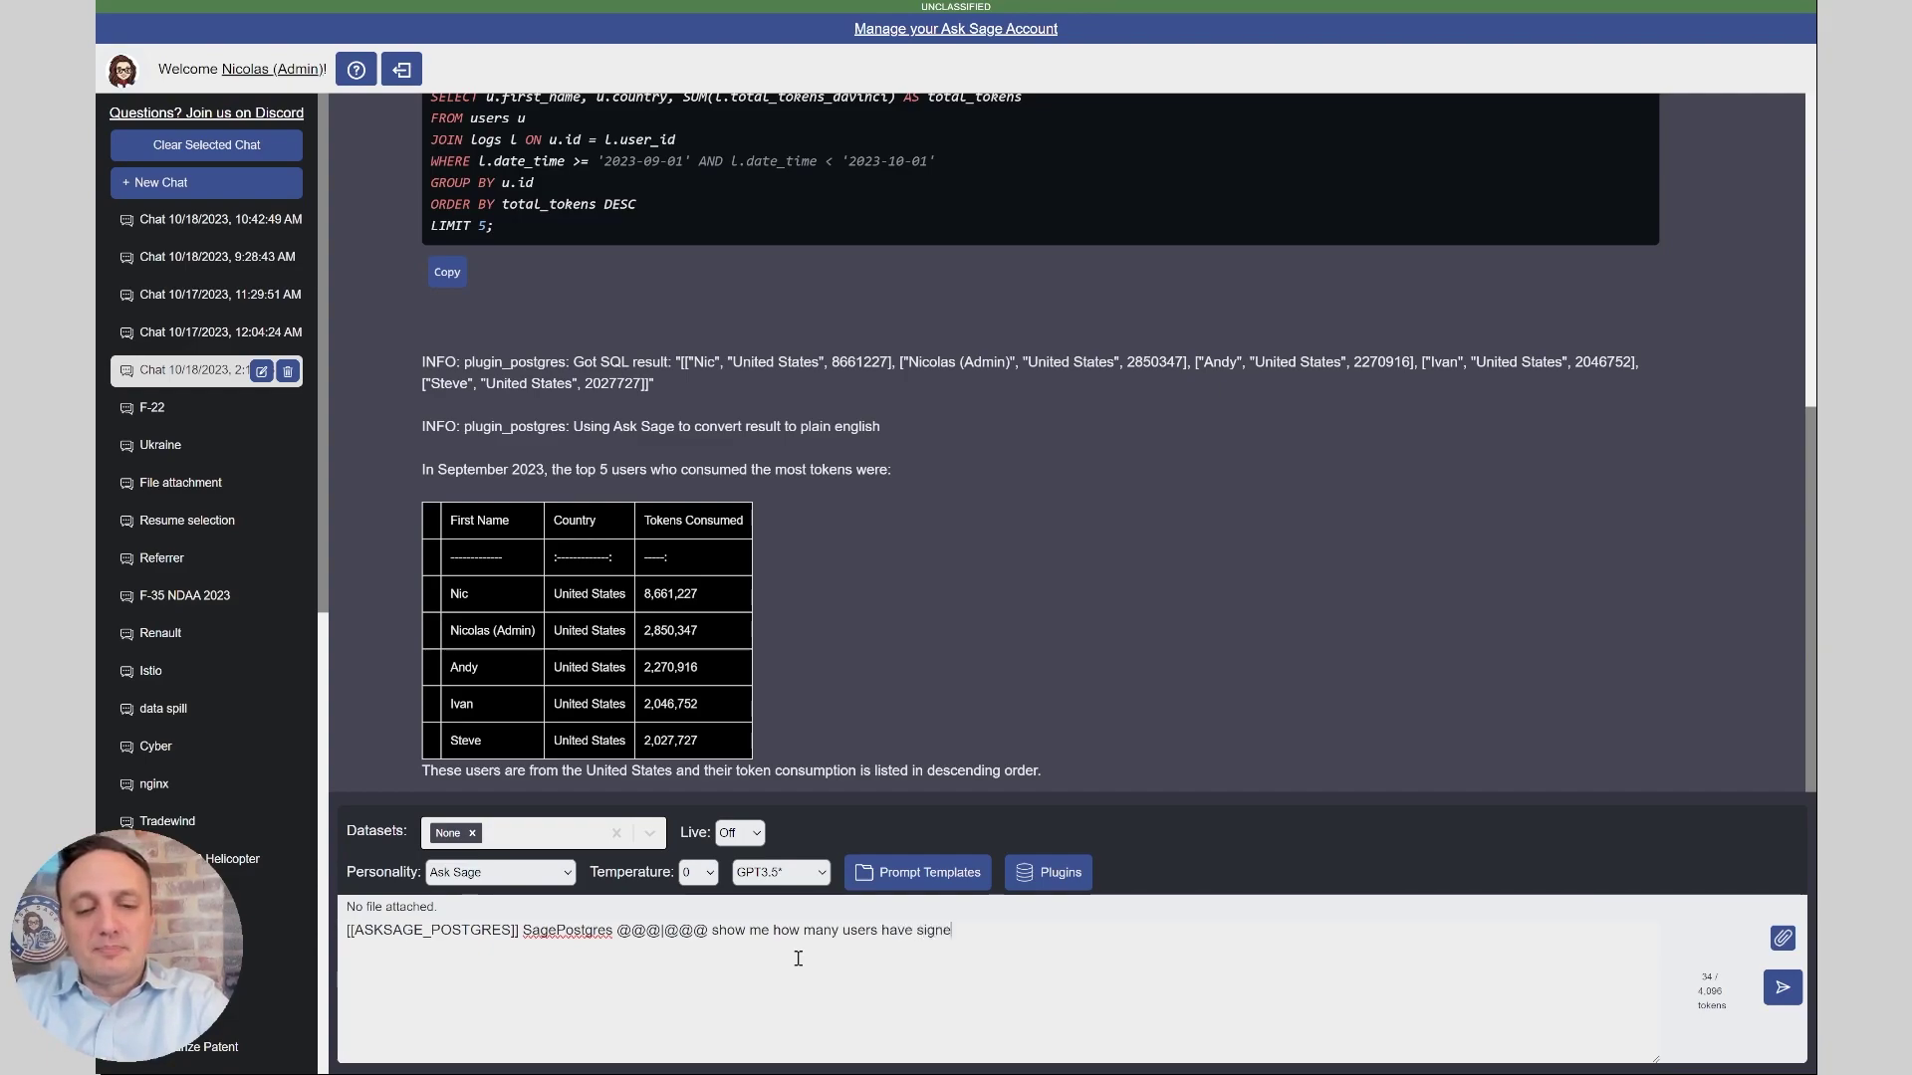
type("d up Octo")
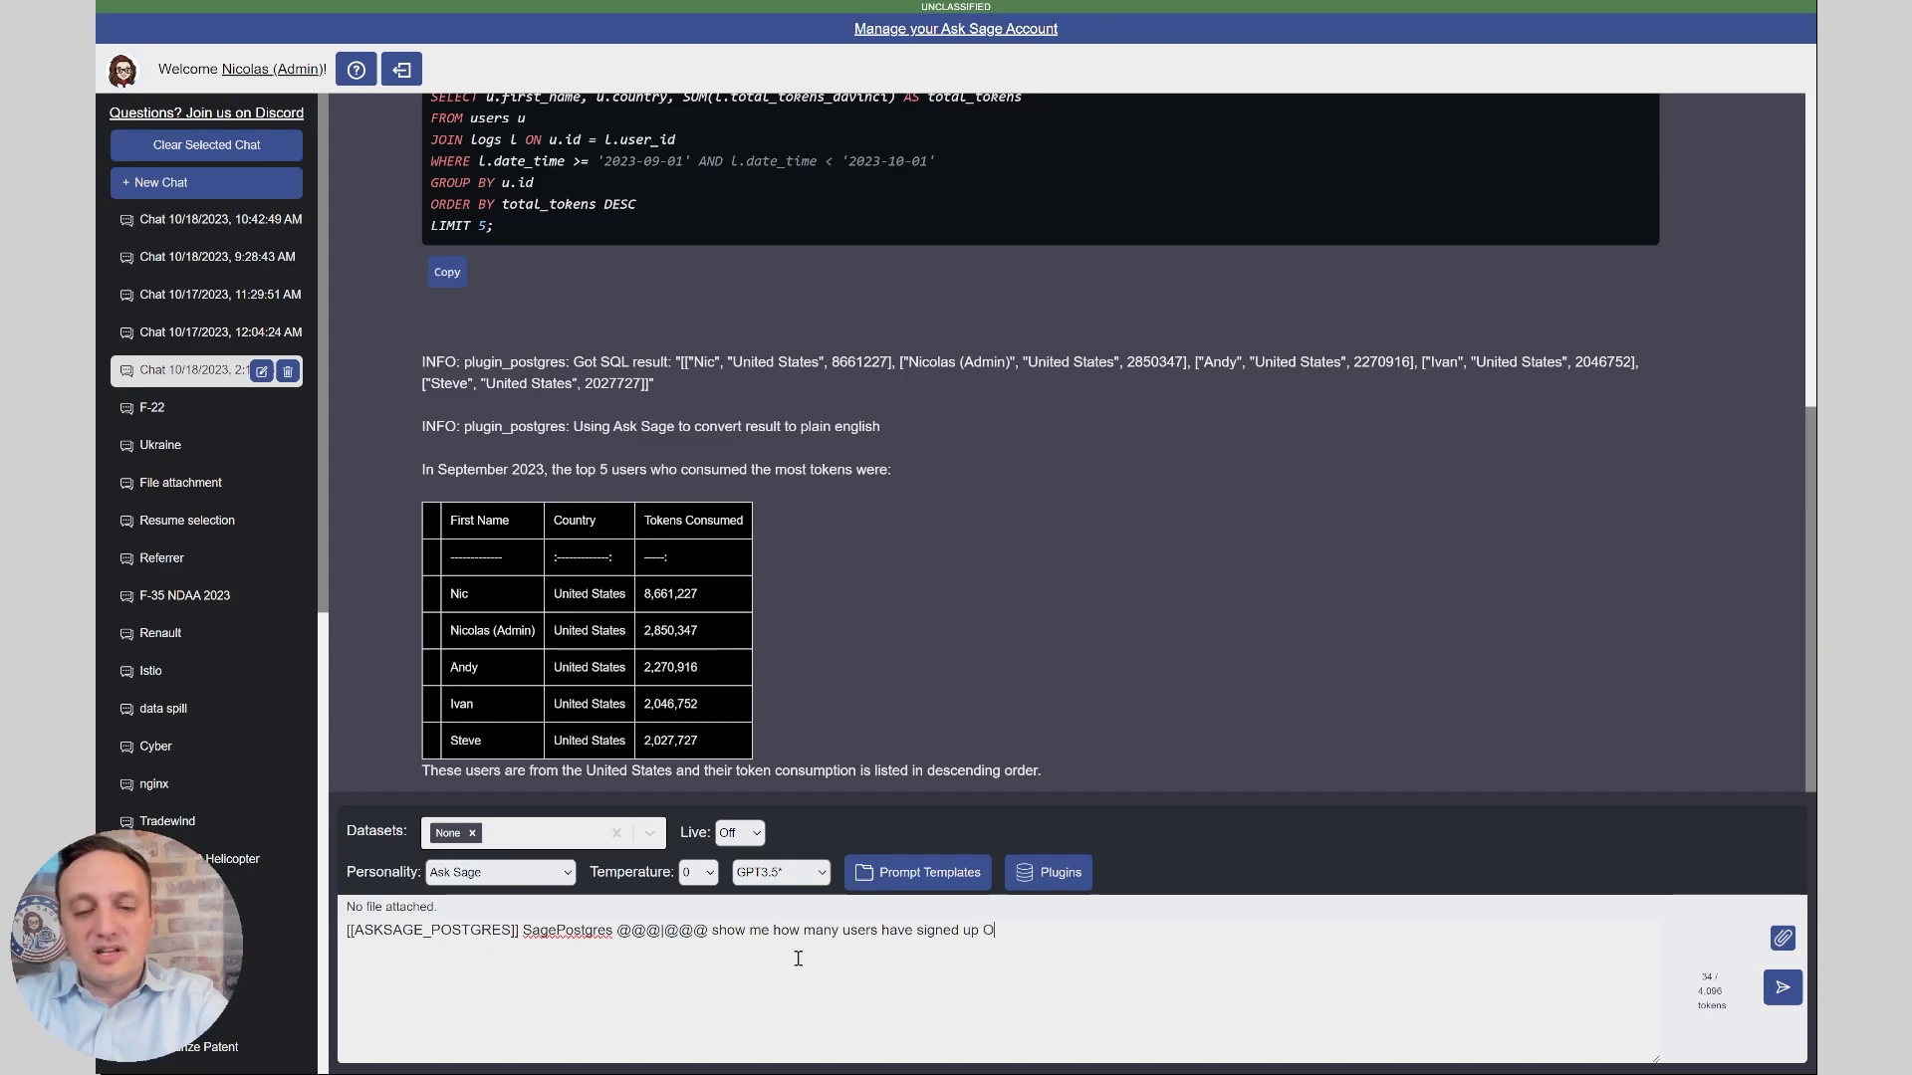
key("BackSpace")
key("BackSpace")
key("BackSpace")
type("ctober 2023")
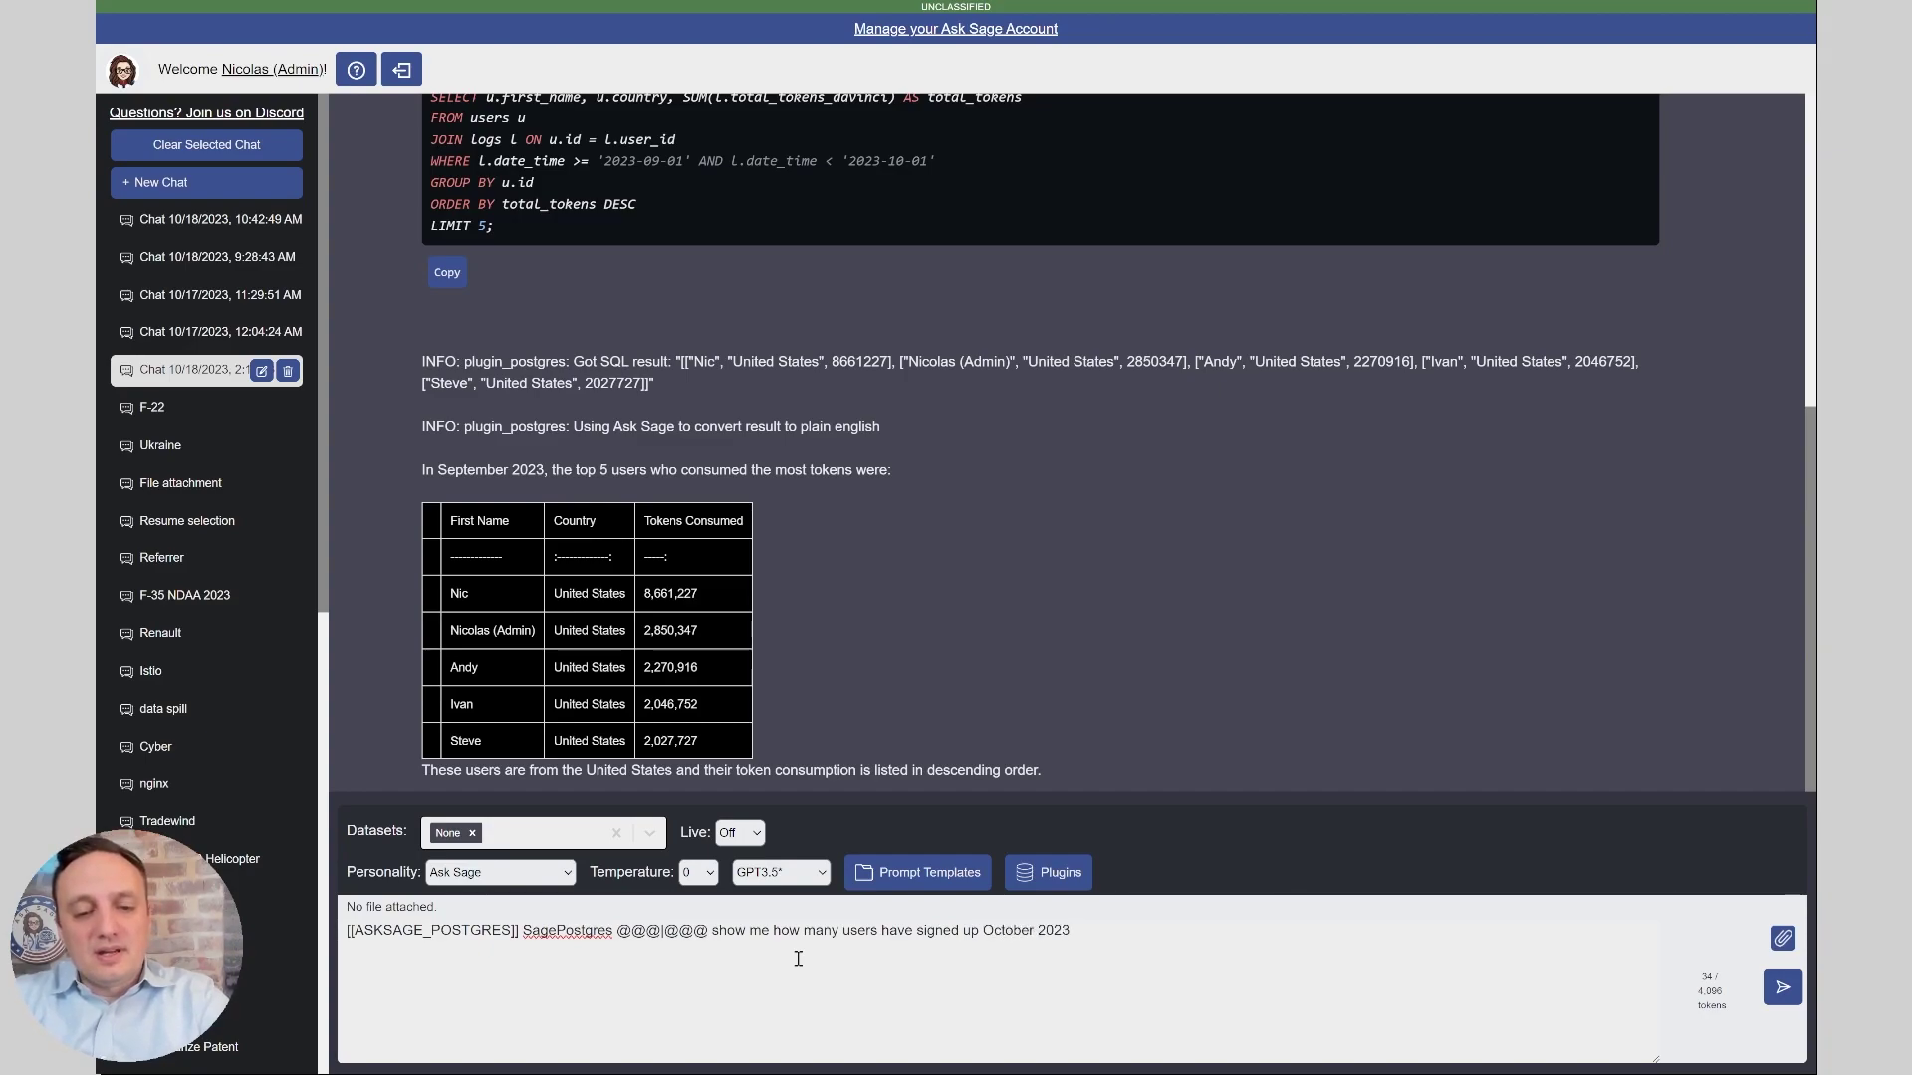
key("Return")
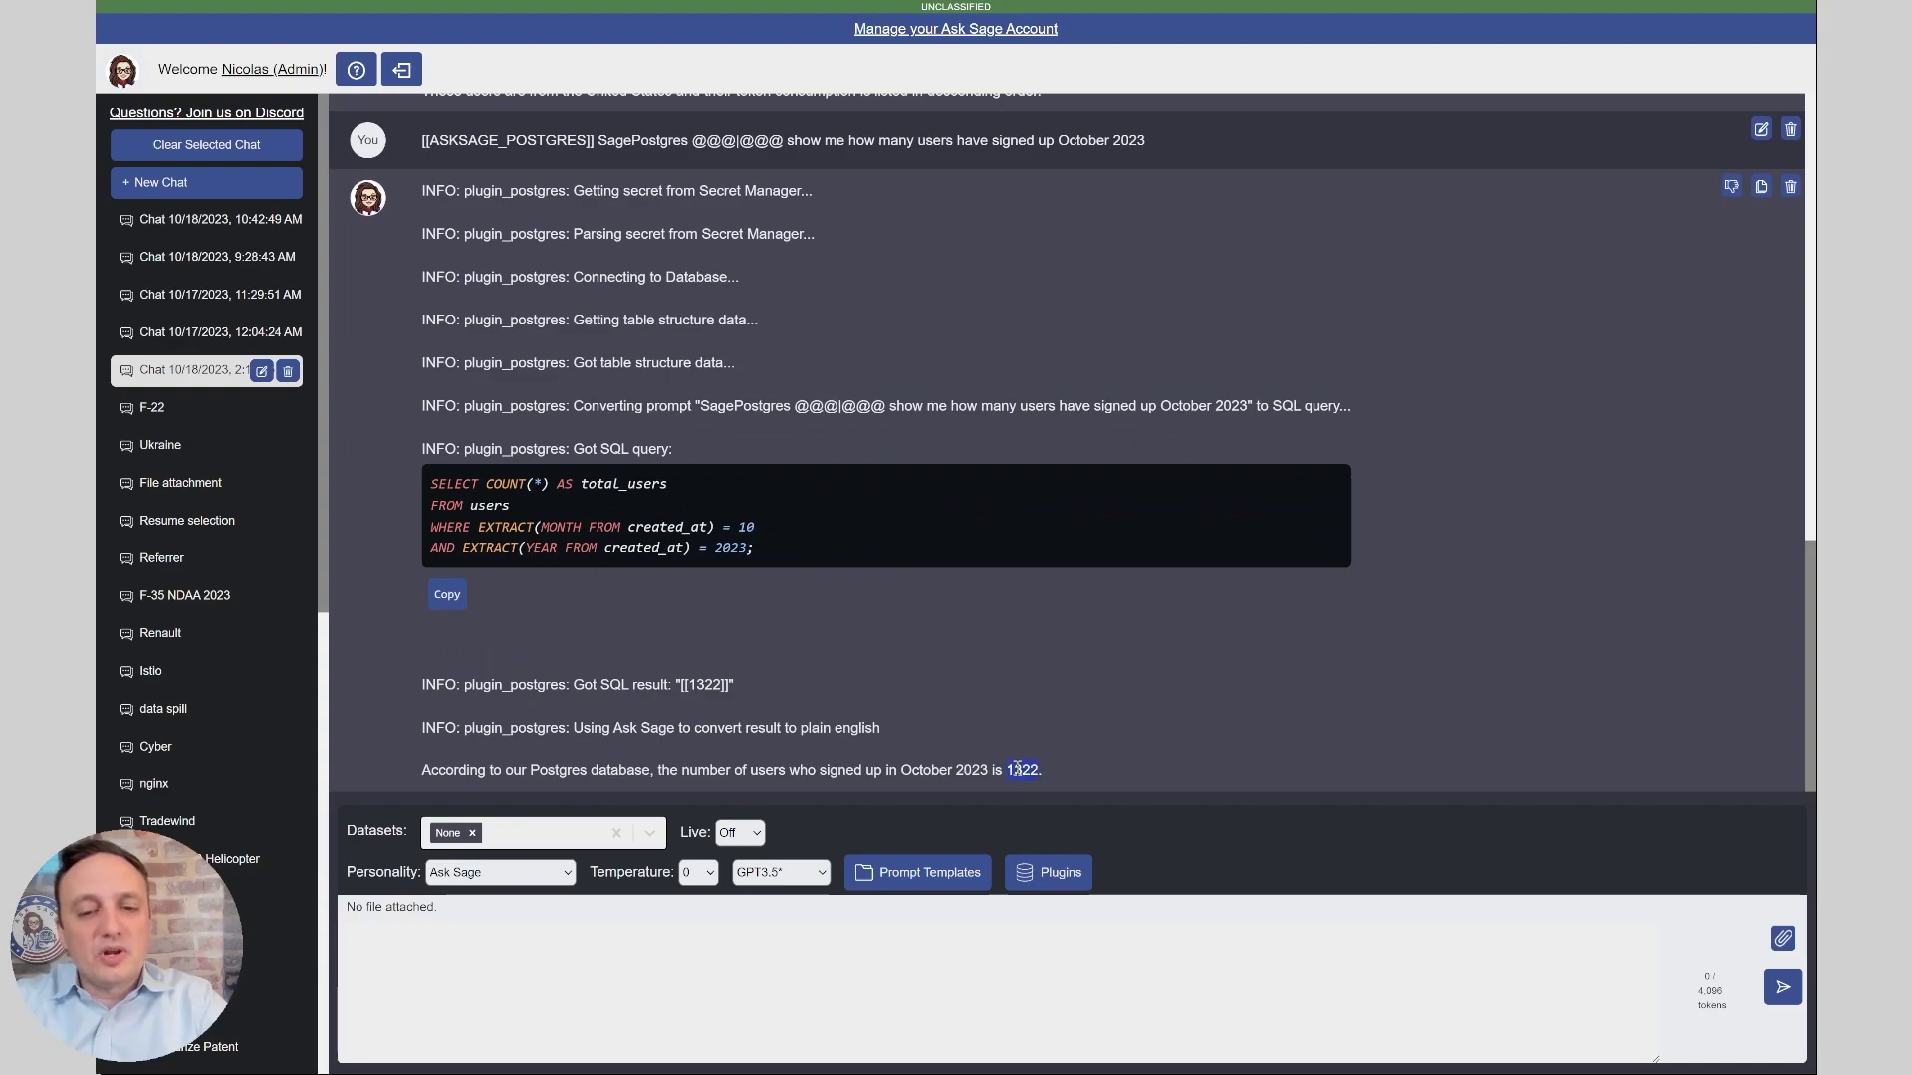
left_click_drag(1017, 770, 1005, 771)
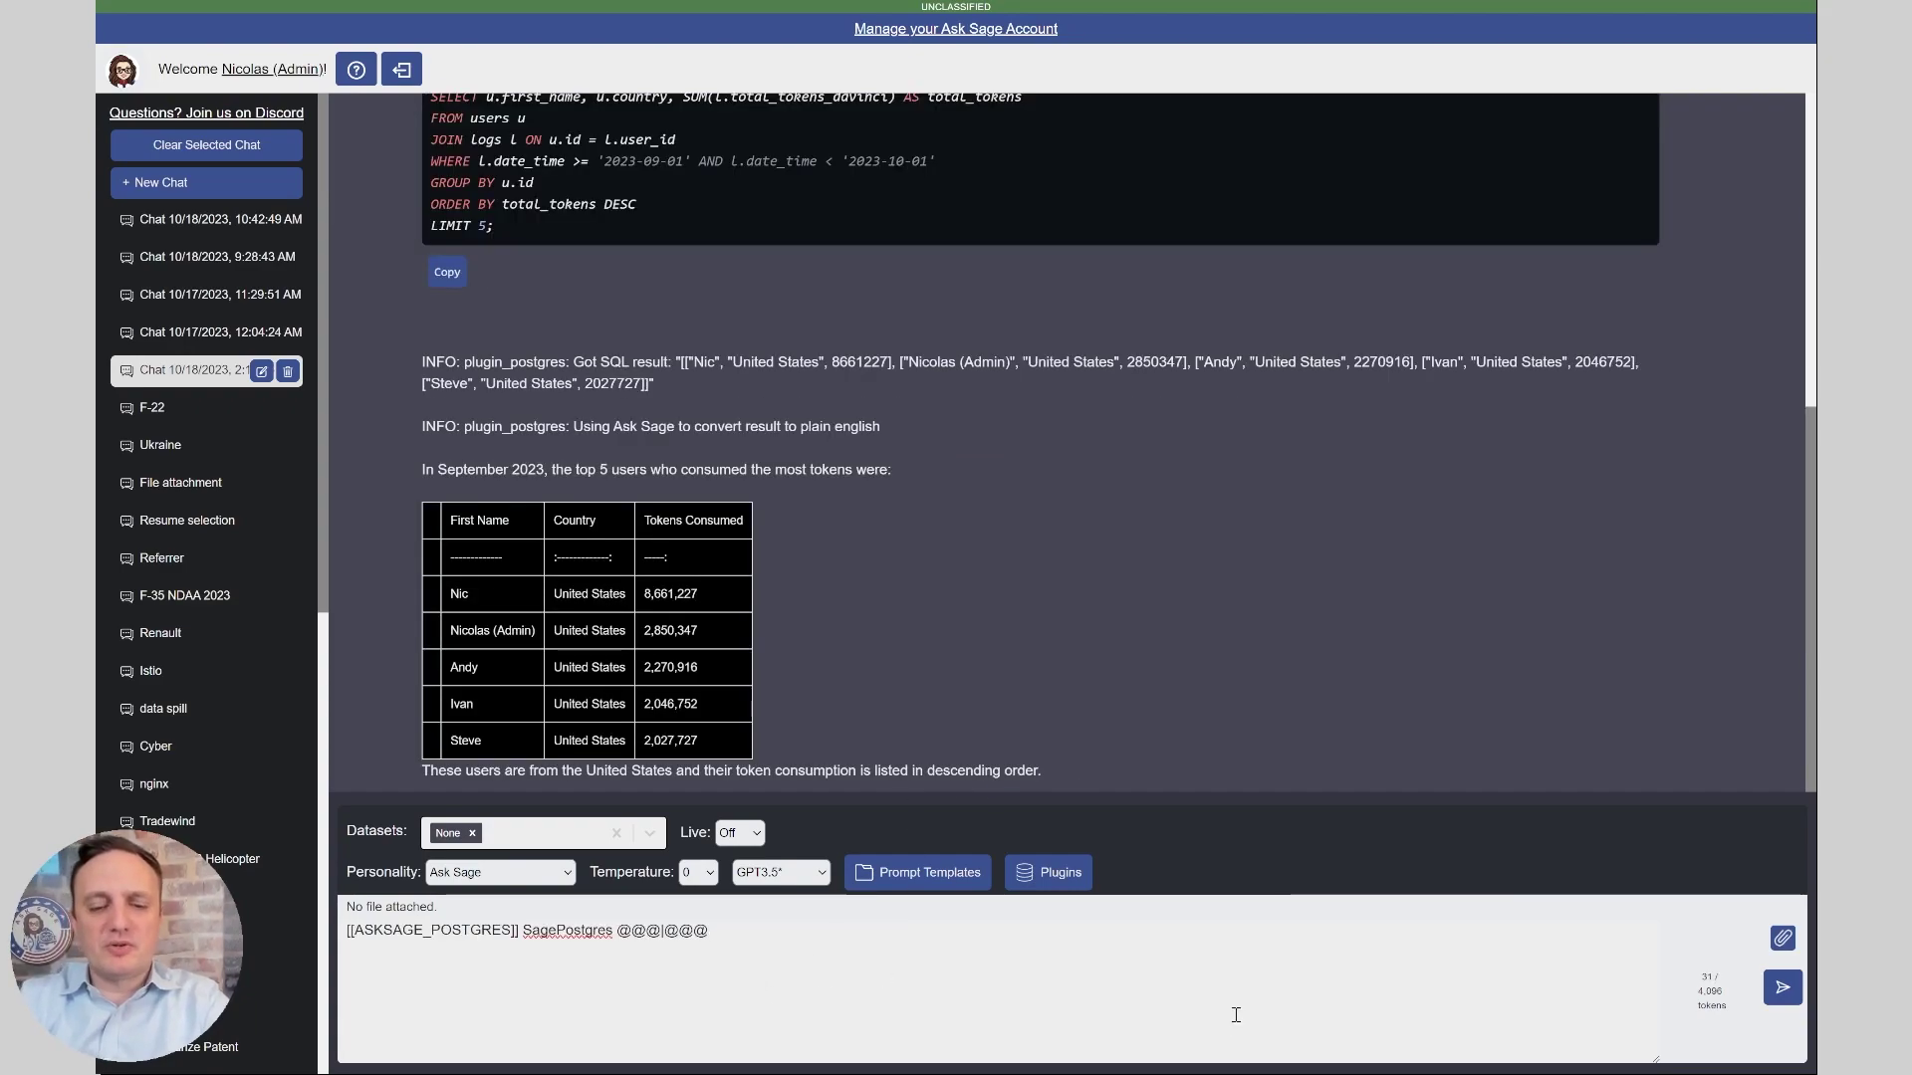
Ask how many paid users have used models containing "gpt-4%" and highlight the answer 390.
type("show me how man")
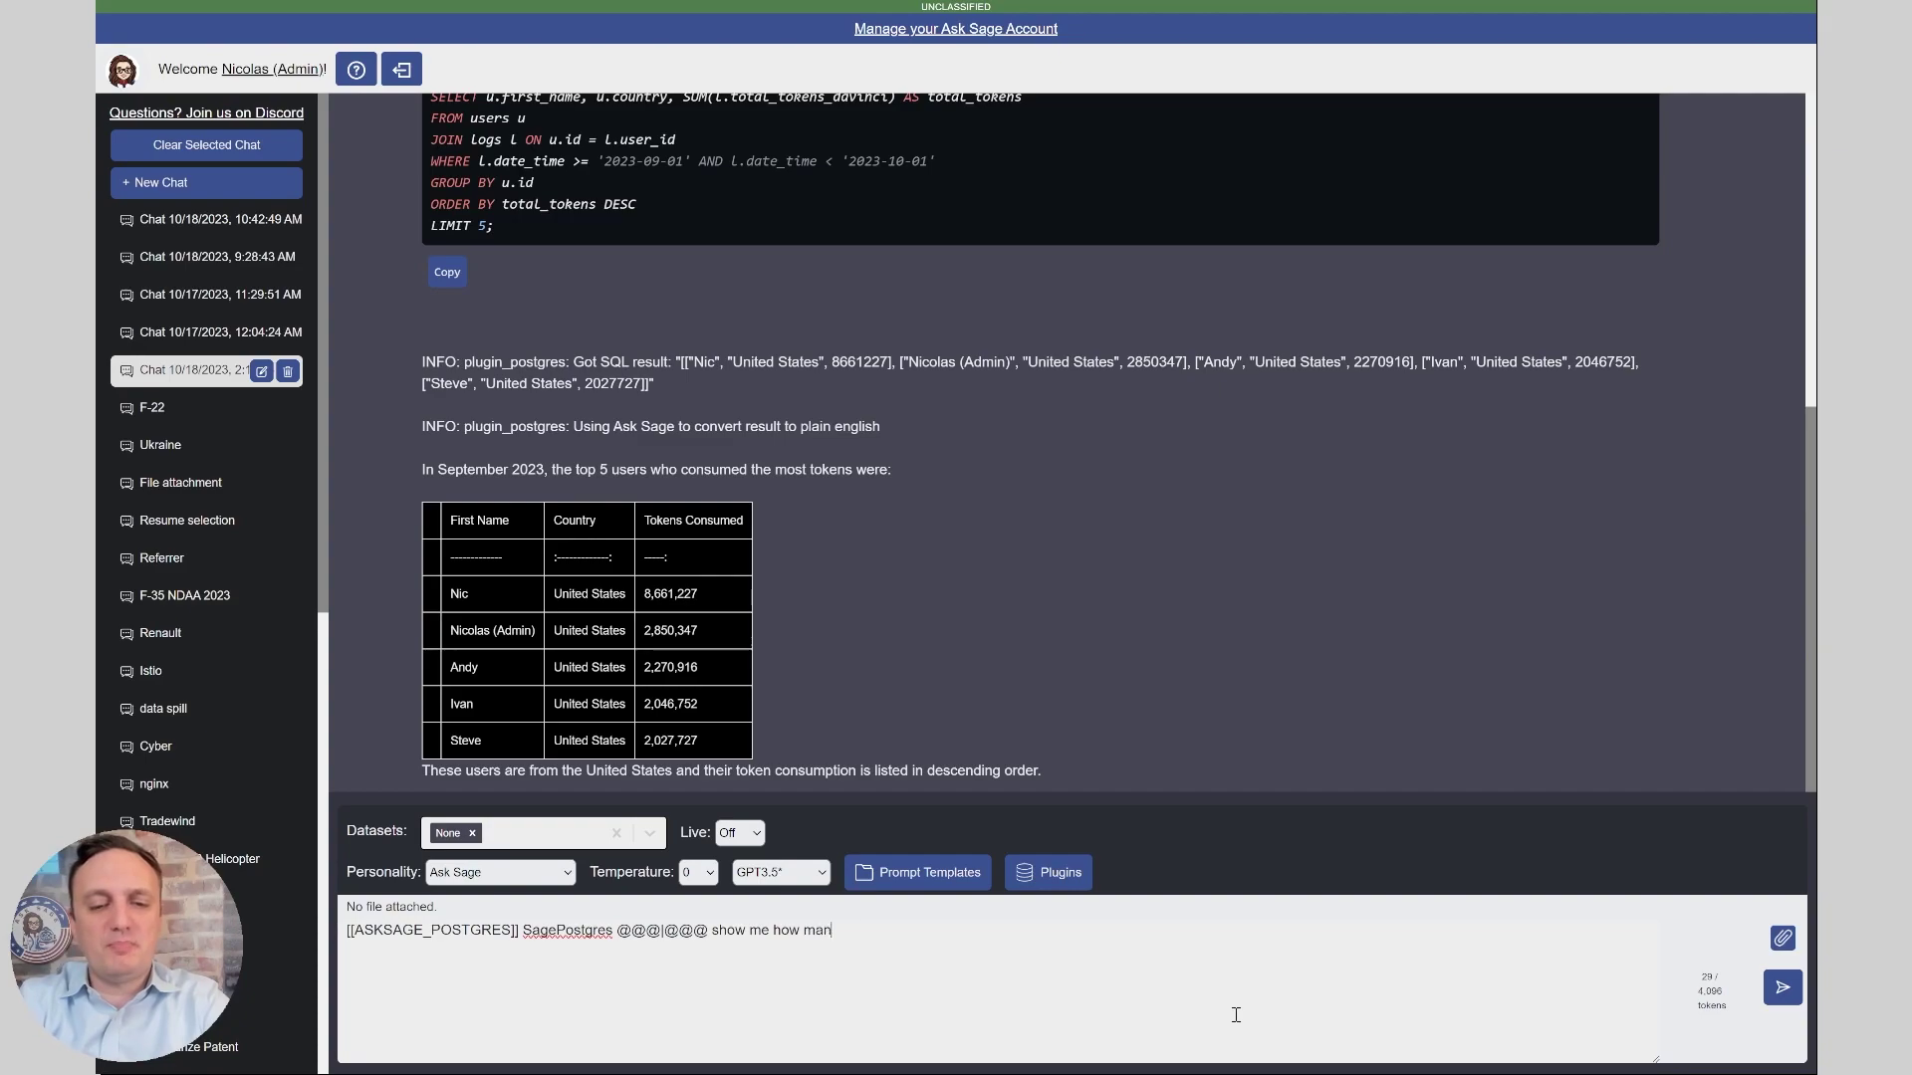
type("y paid users have used ")
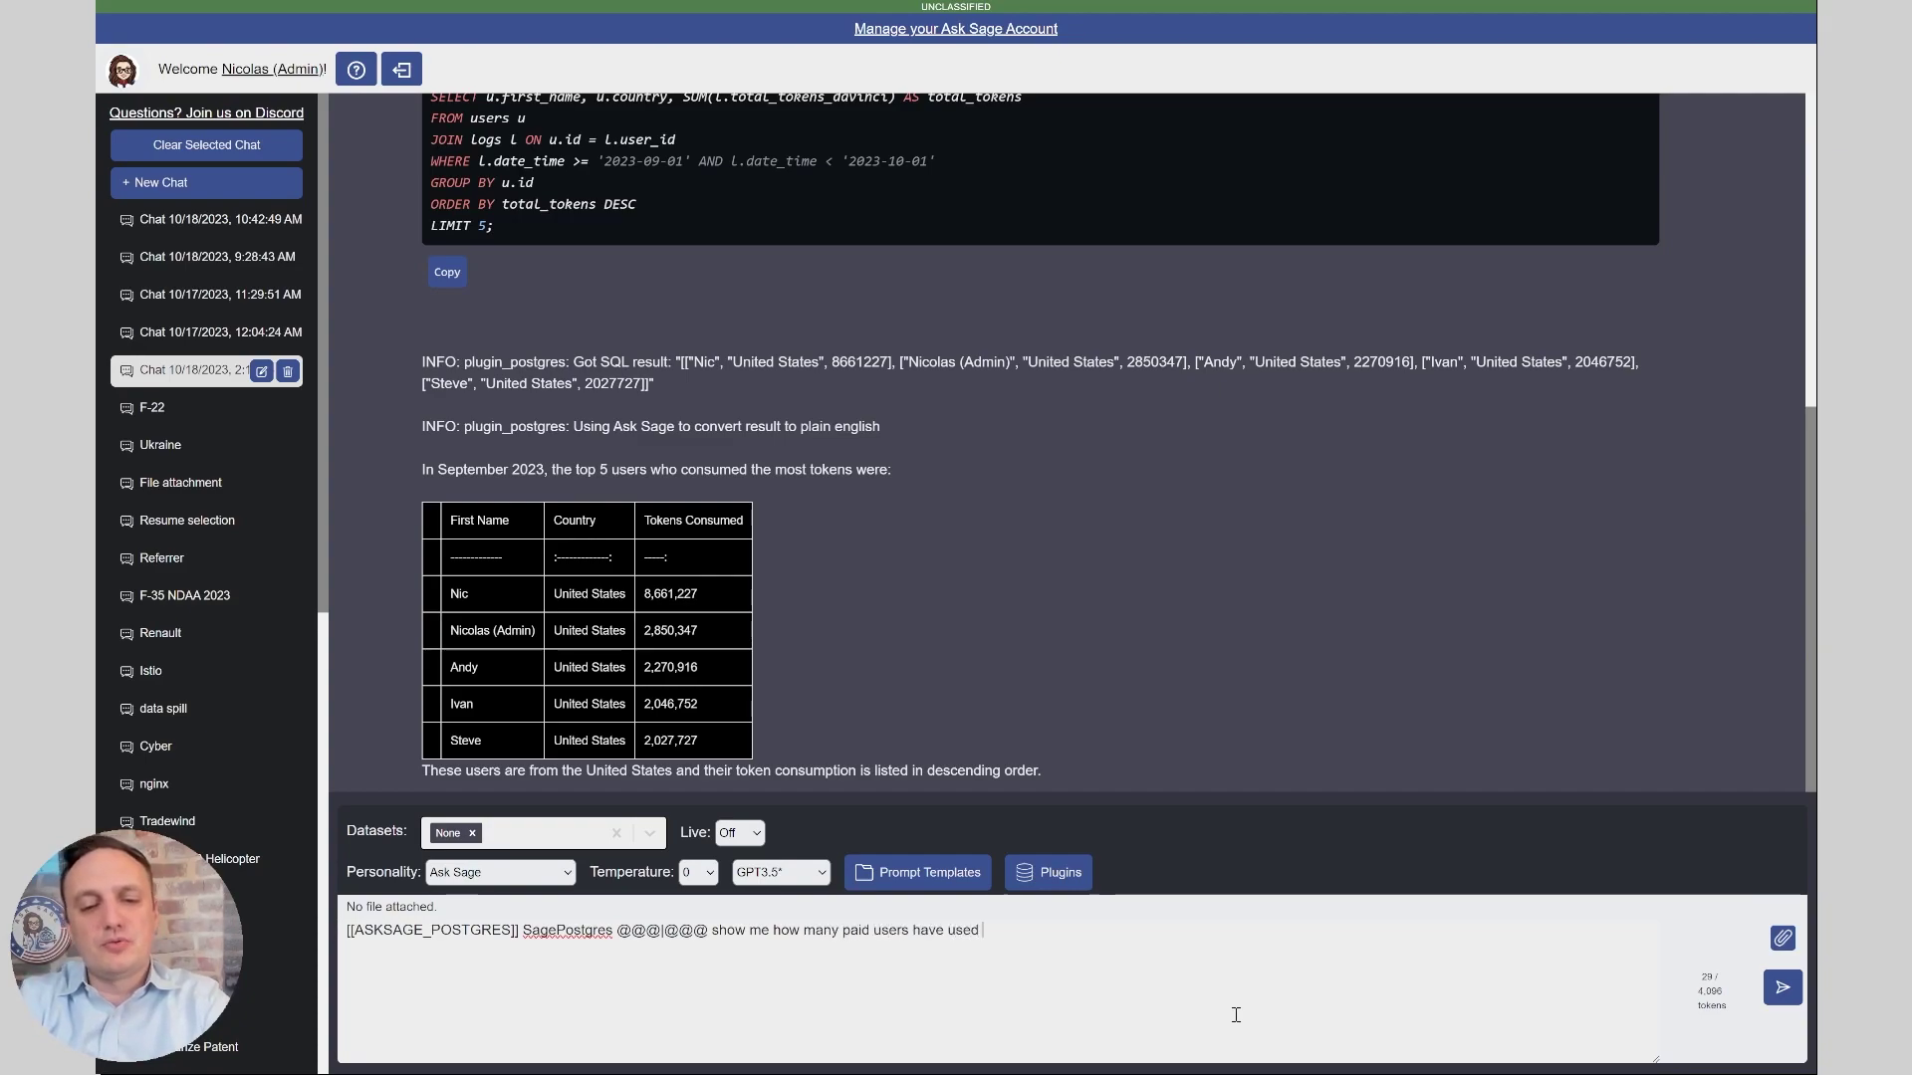
type("th")
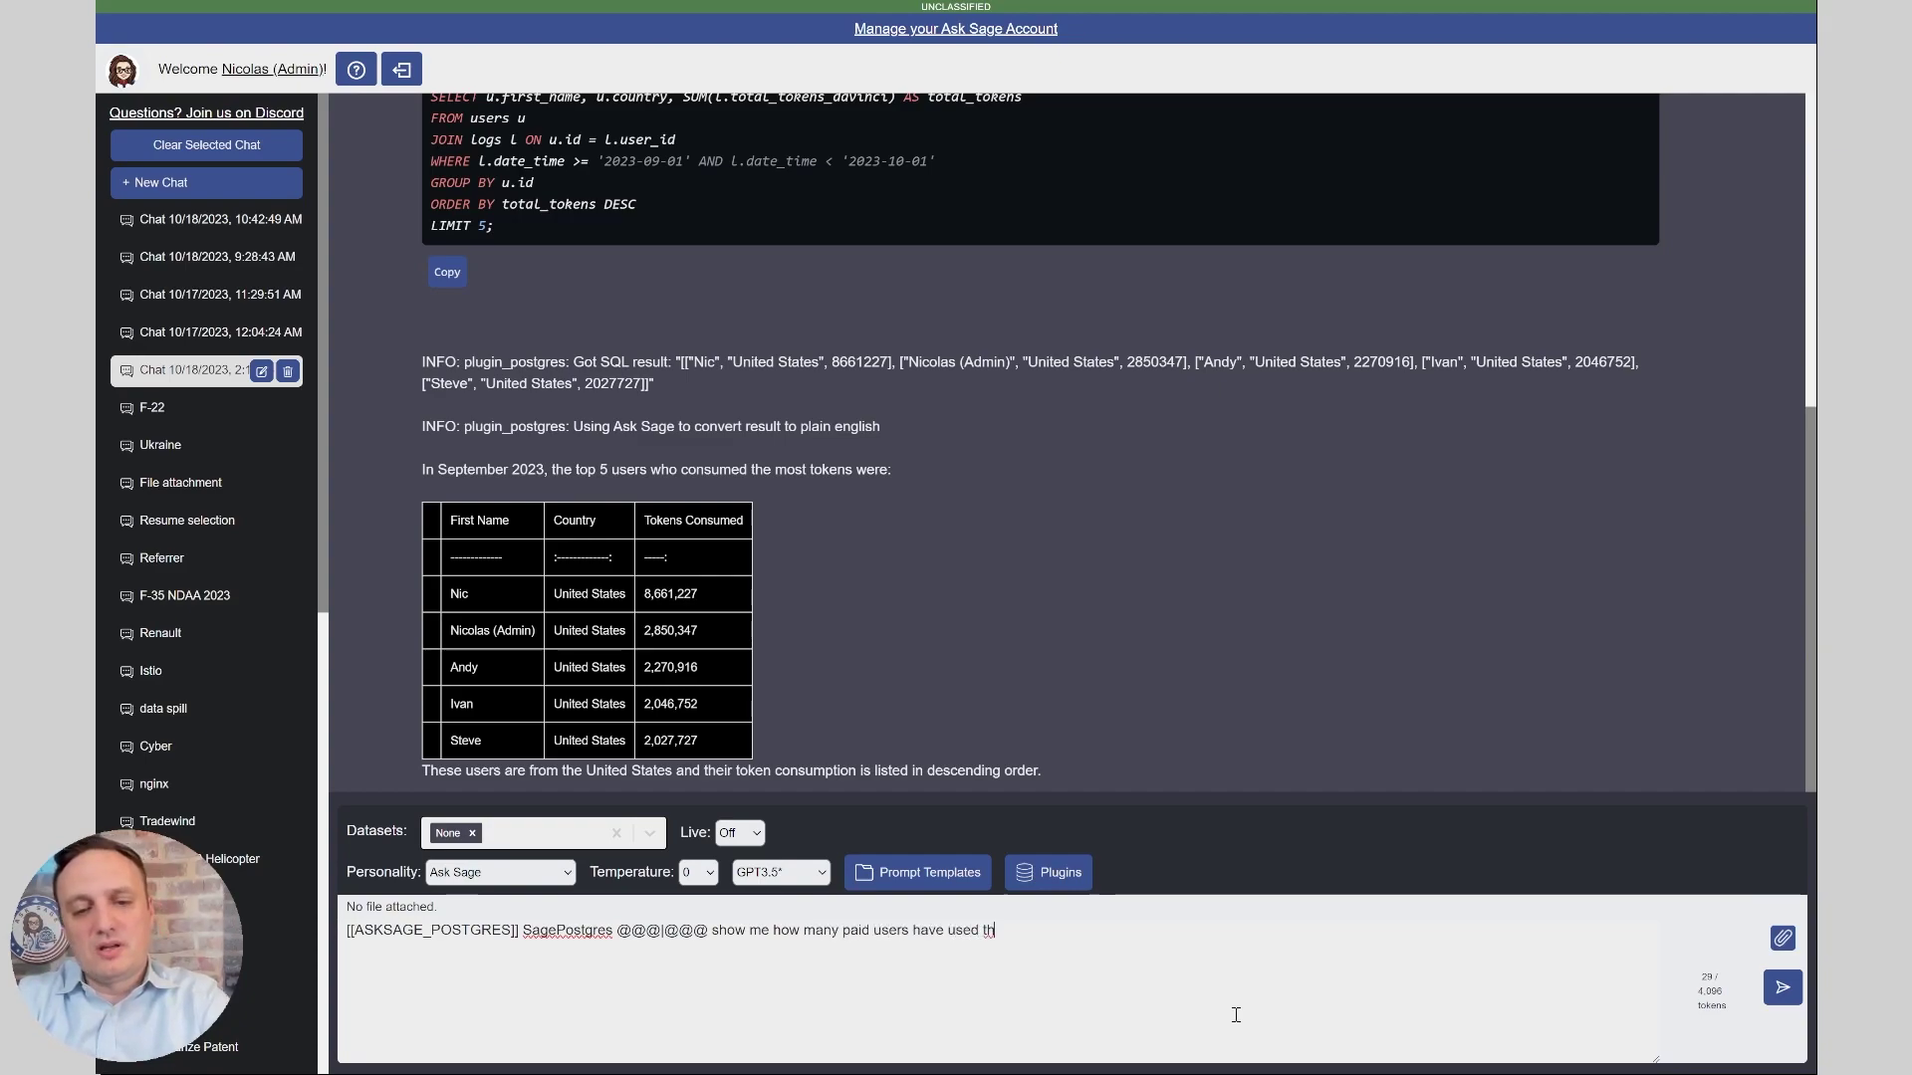
type("e models con")
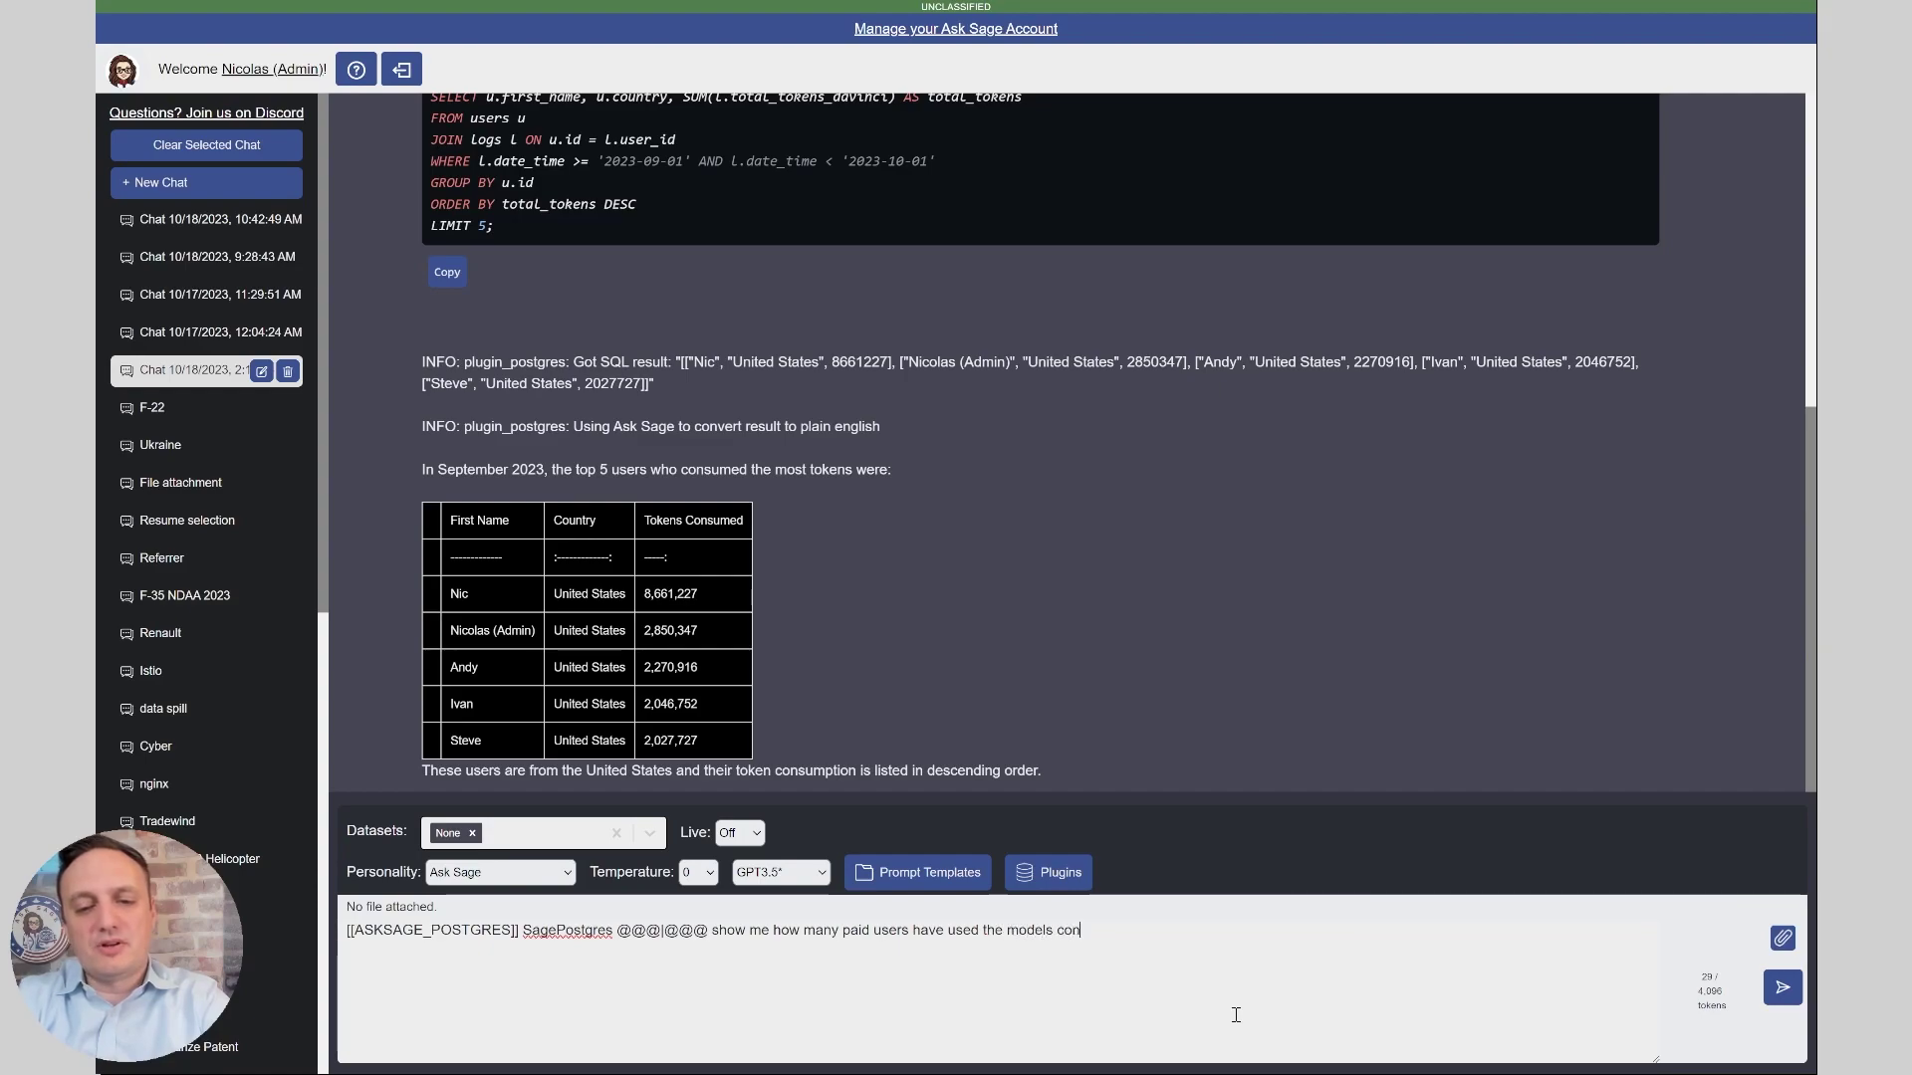
type("taining \"gpt-4%")
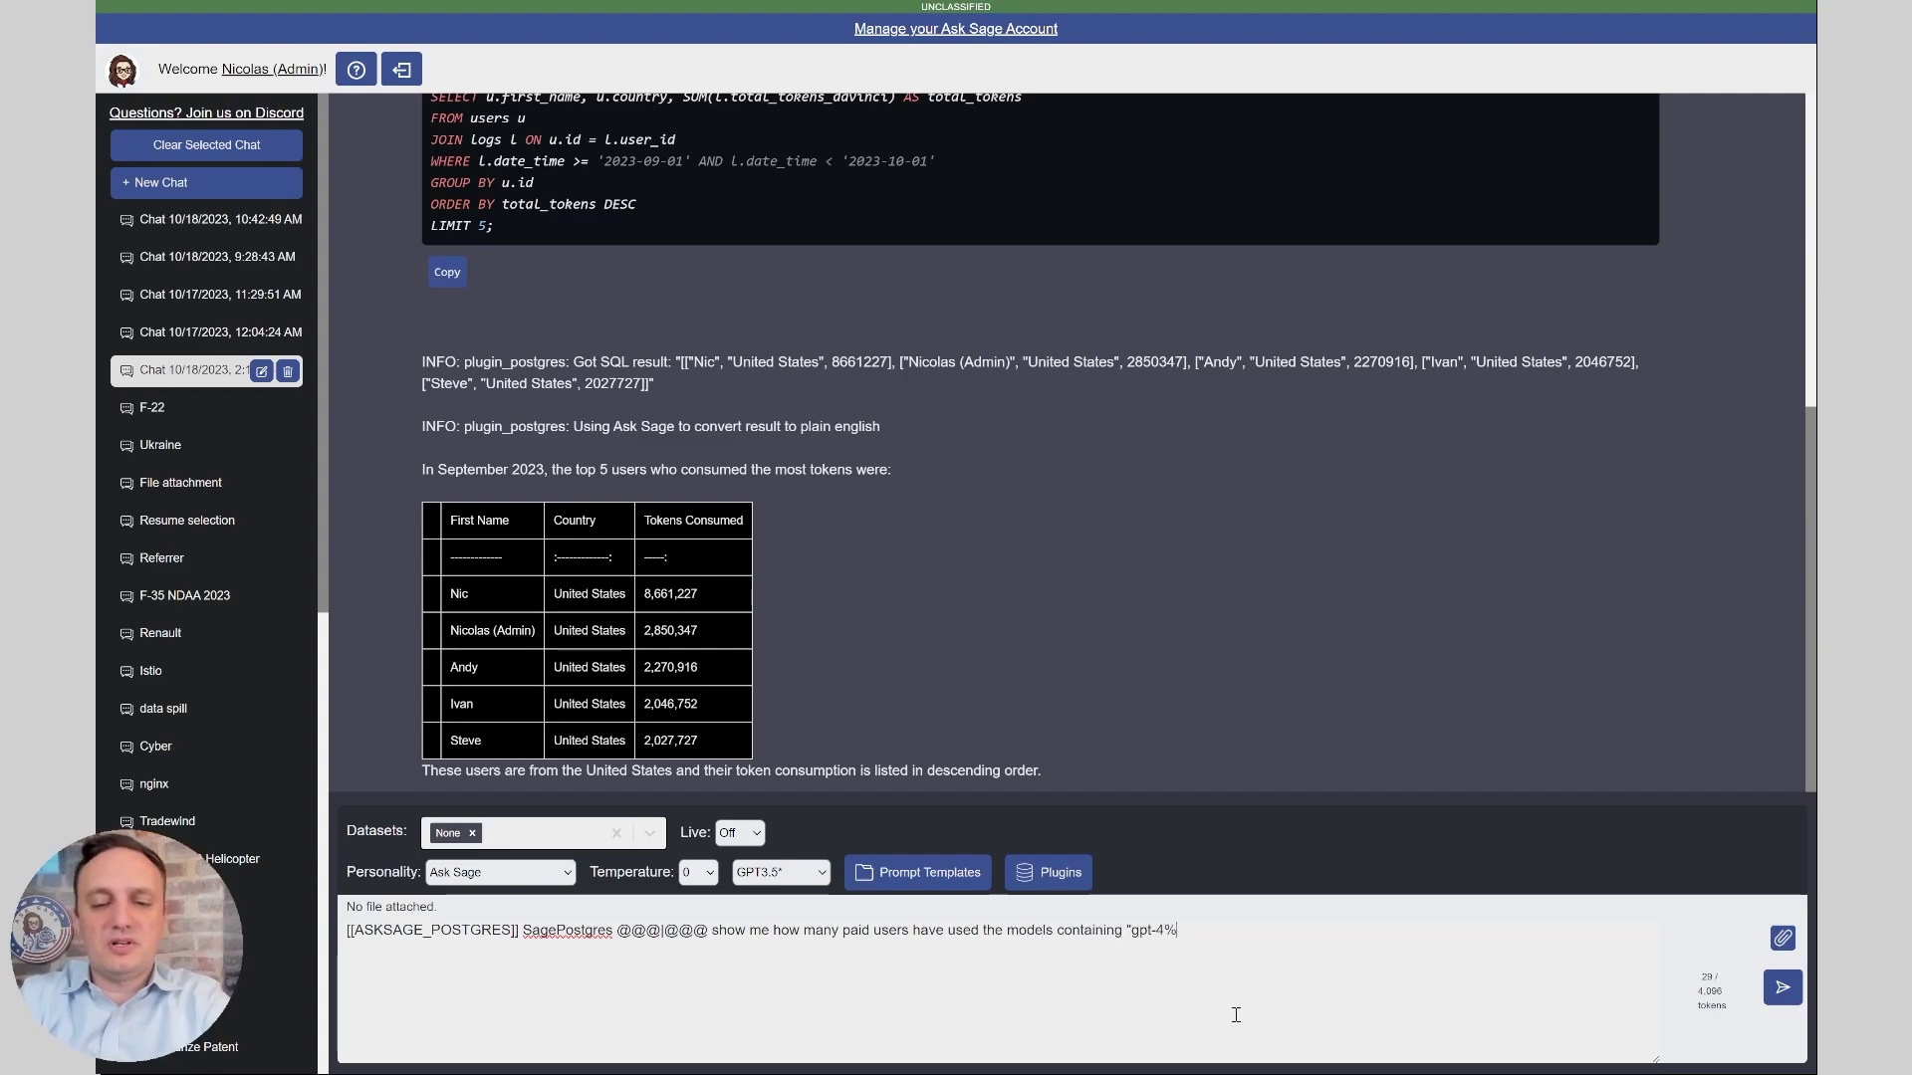
type("\"")
key("Return")
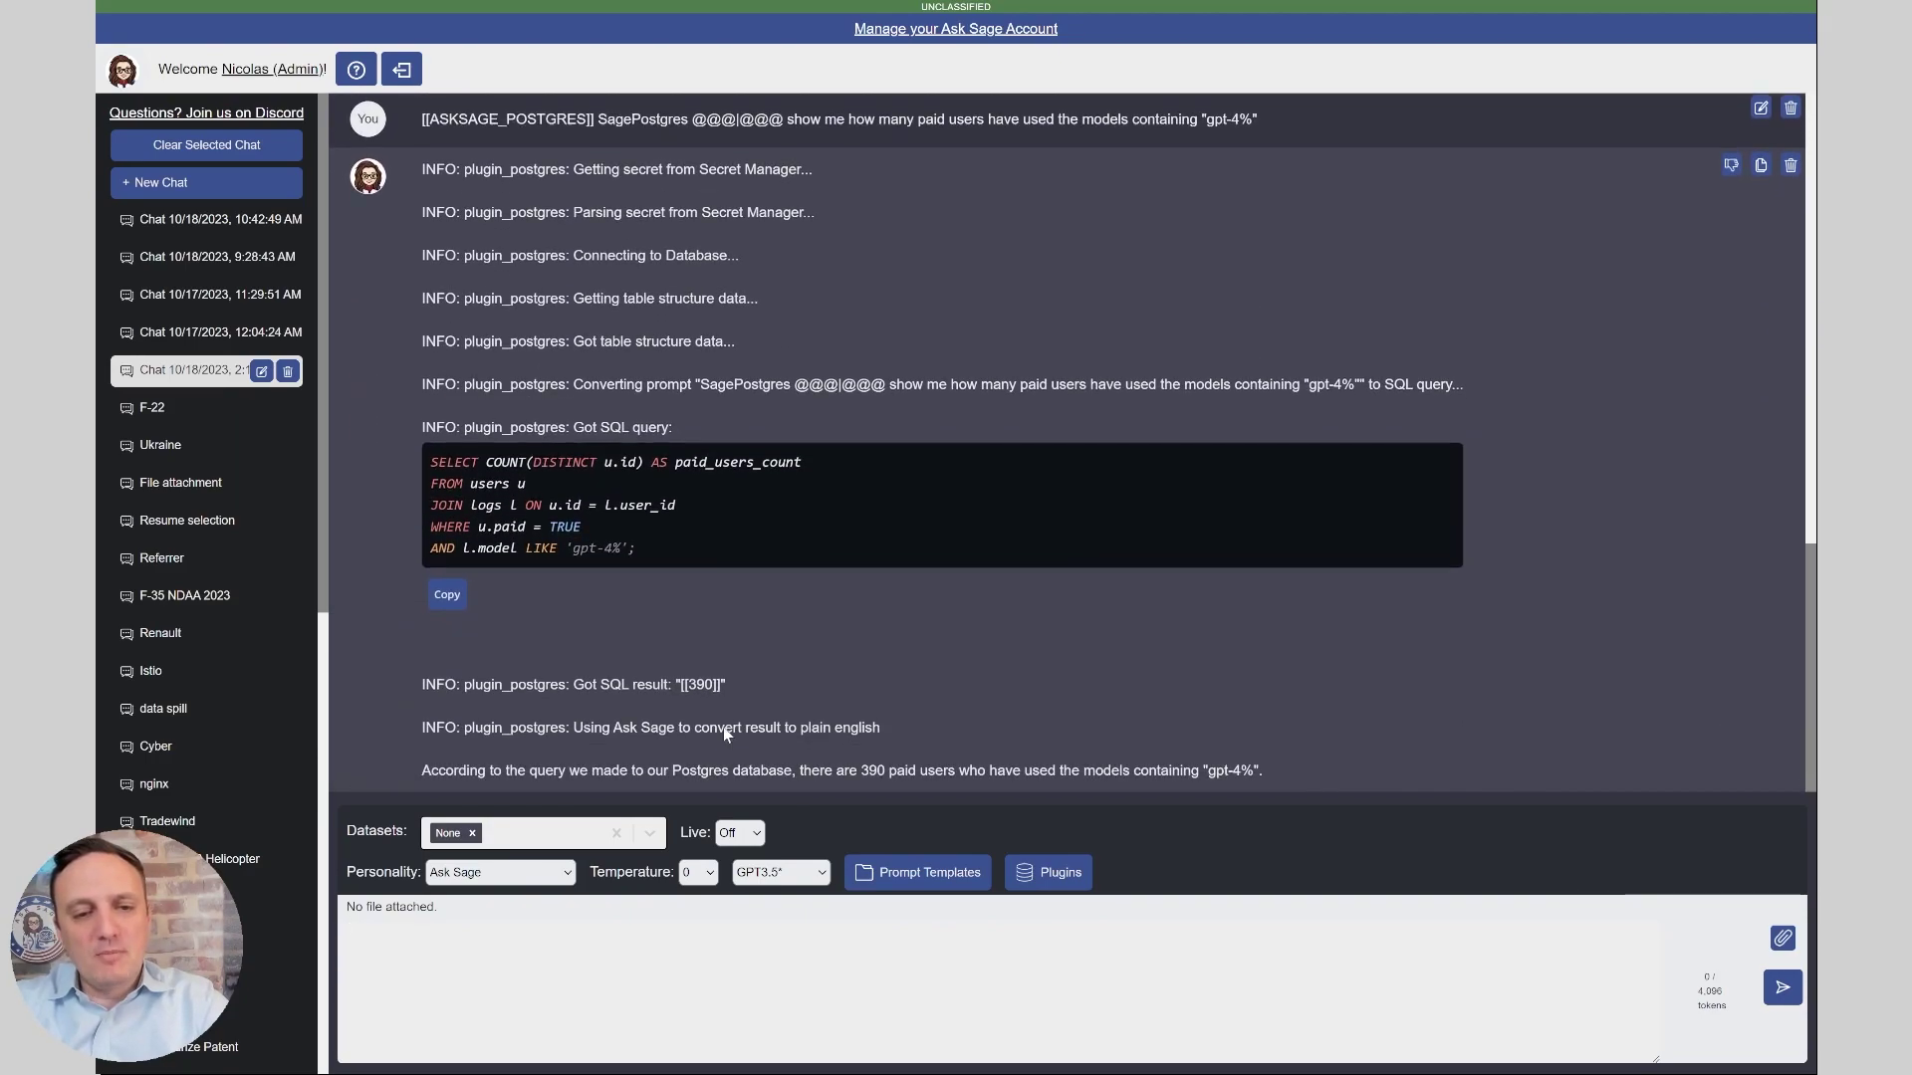
double_click(697, 684)
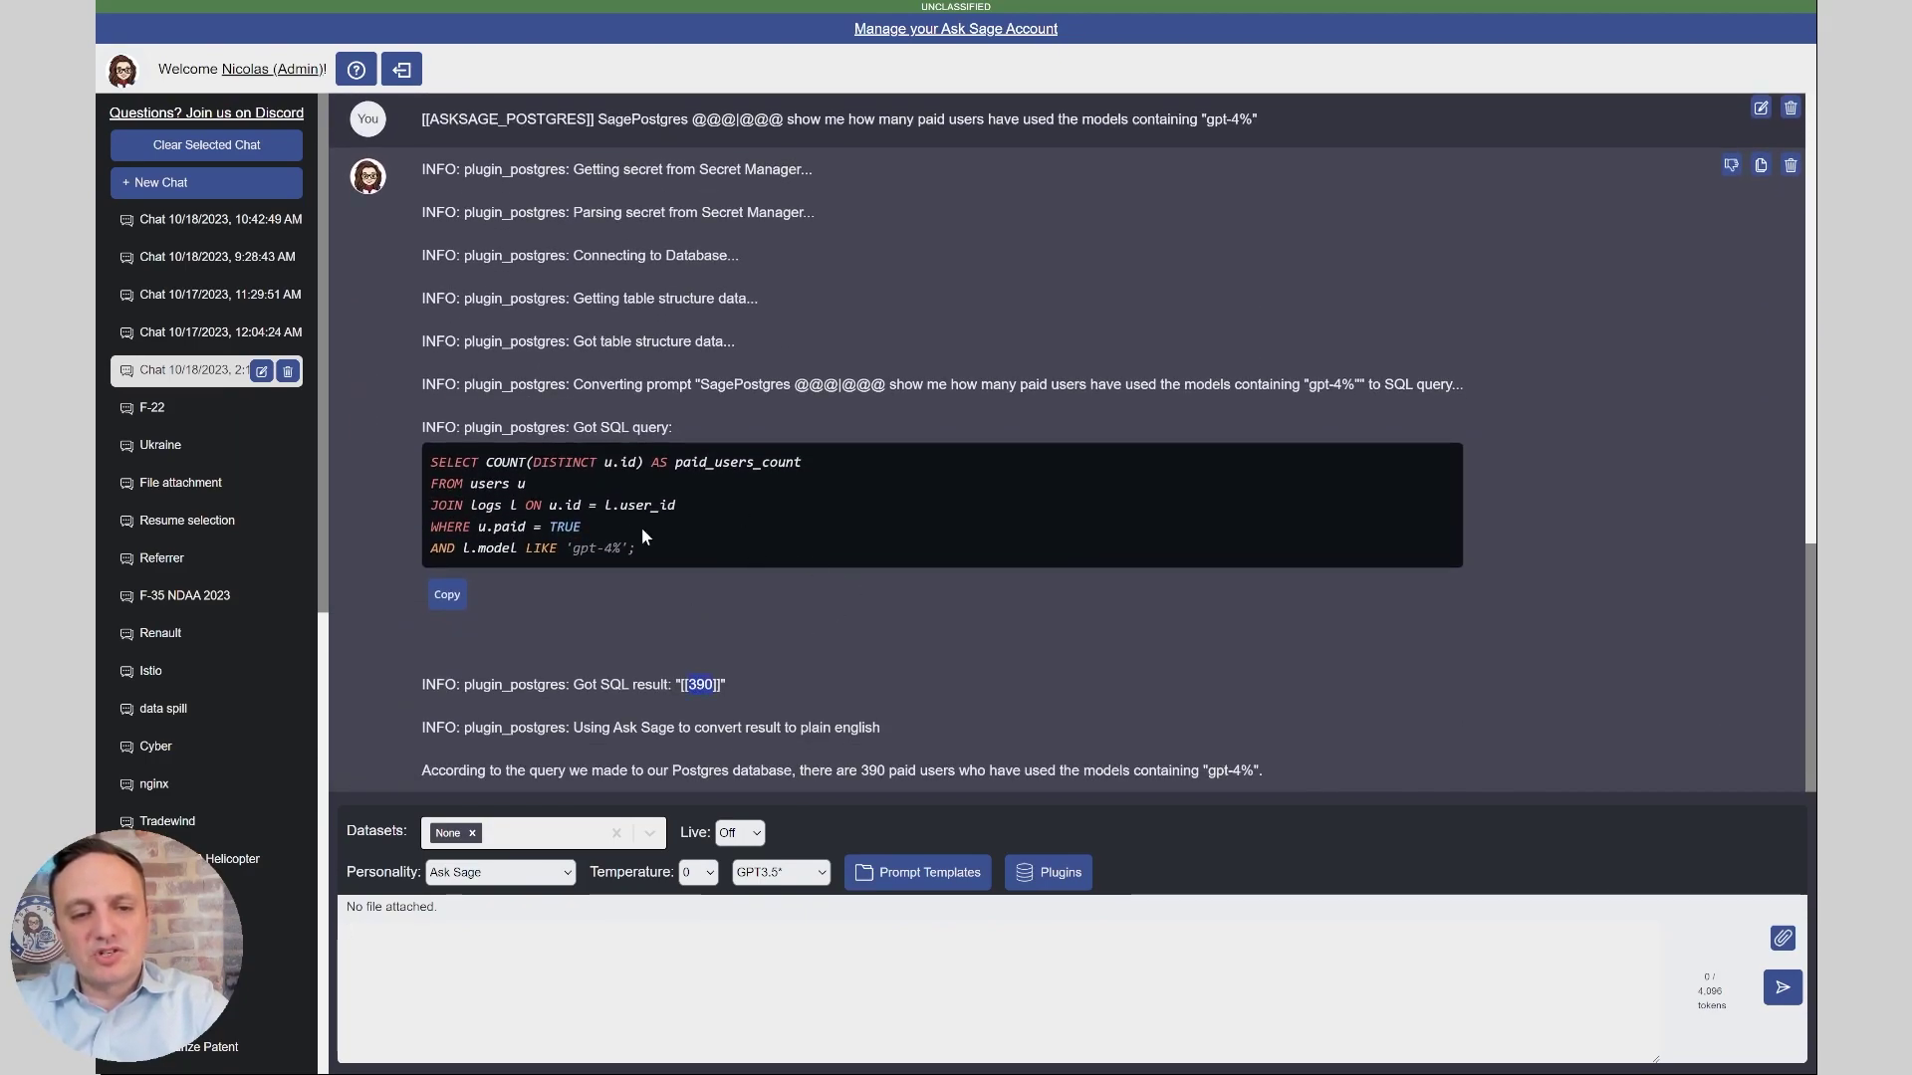
left_click(887, 1011)
key("Up")
key("Up")
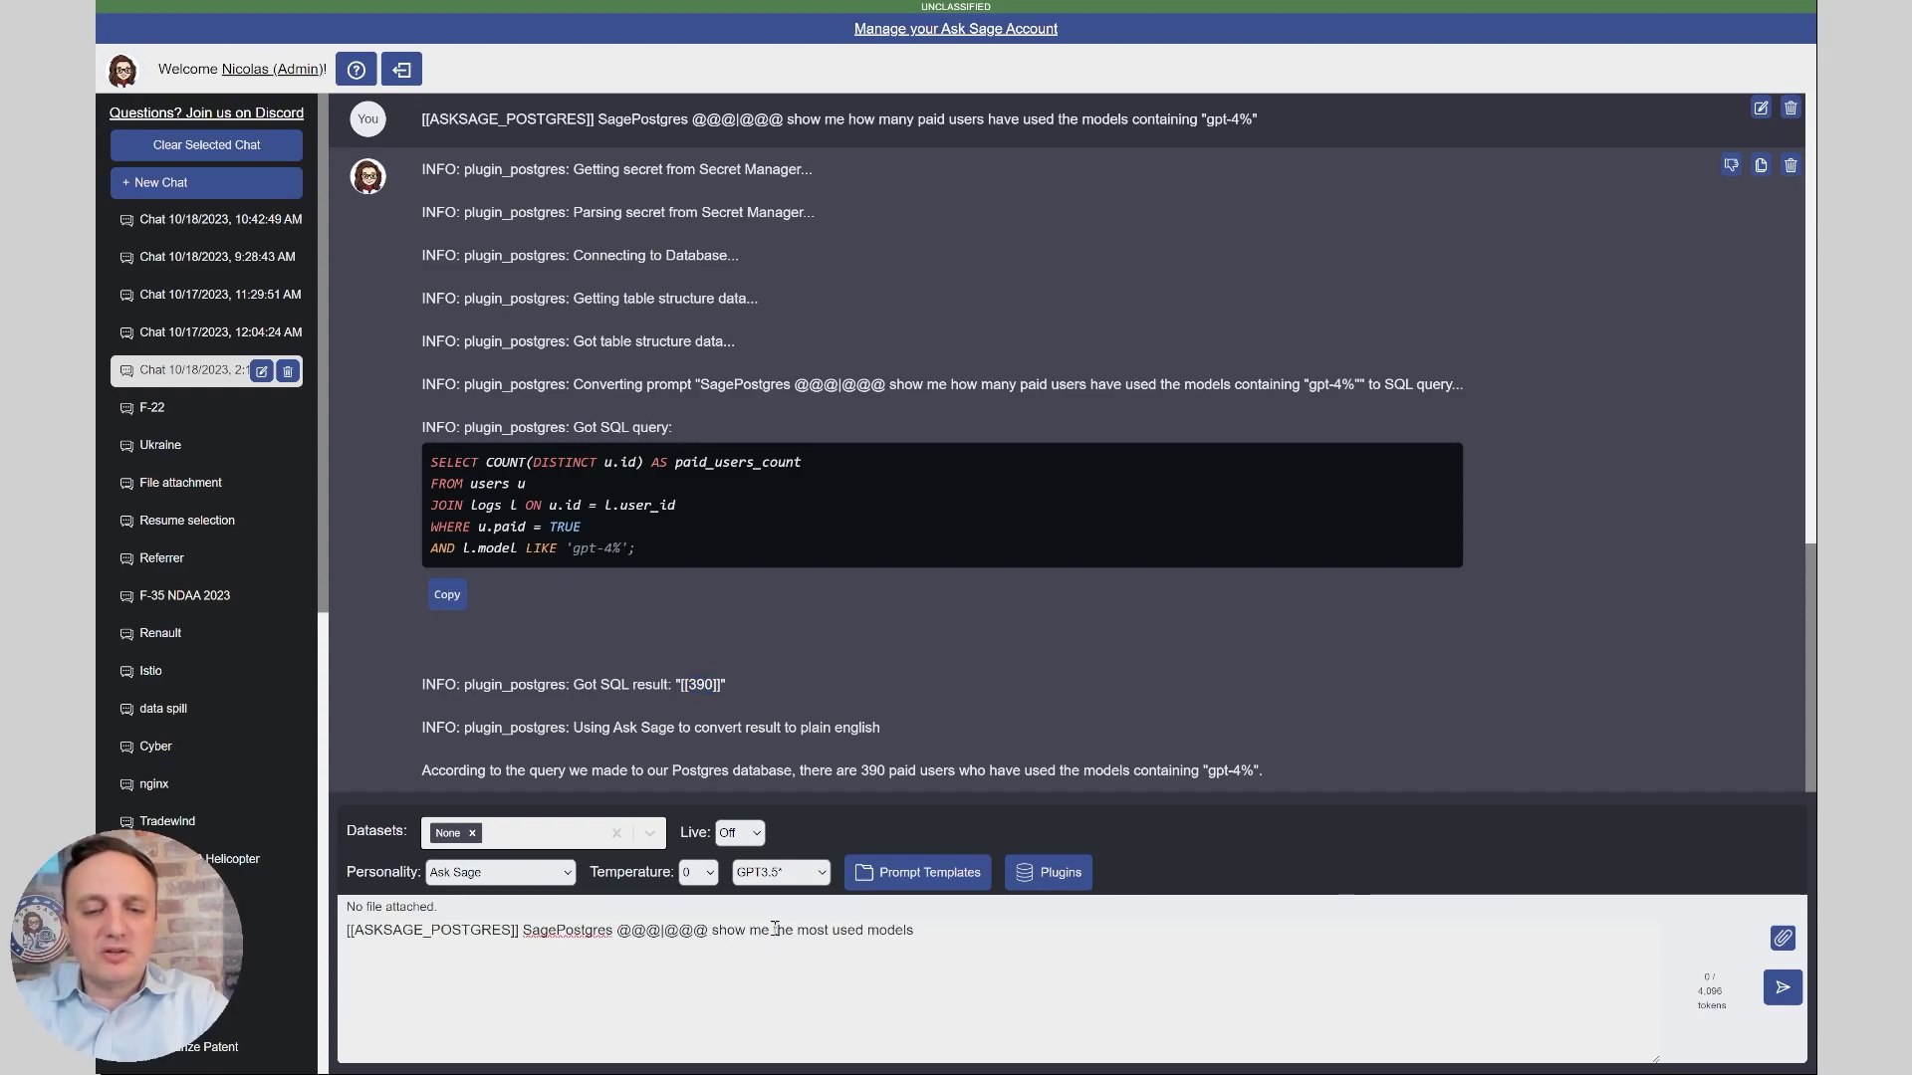
Send the most-used-models question, getting a table from gpt-35-turbo (471,741) down to flan_t5 (42).
left_click(920, 933)
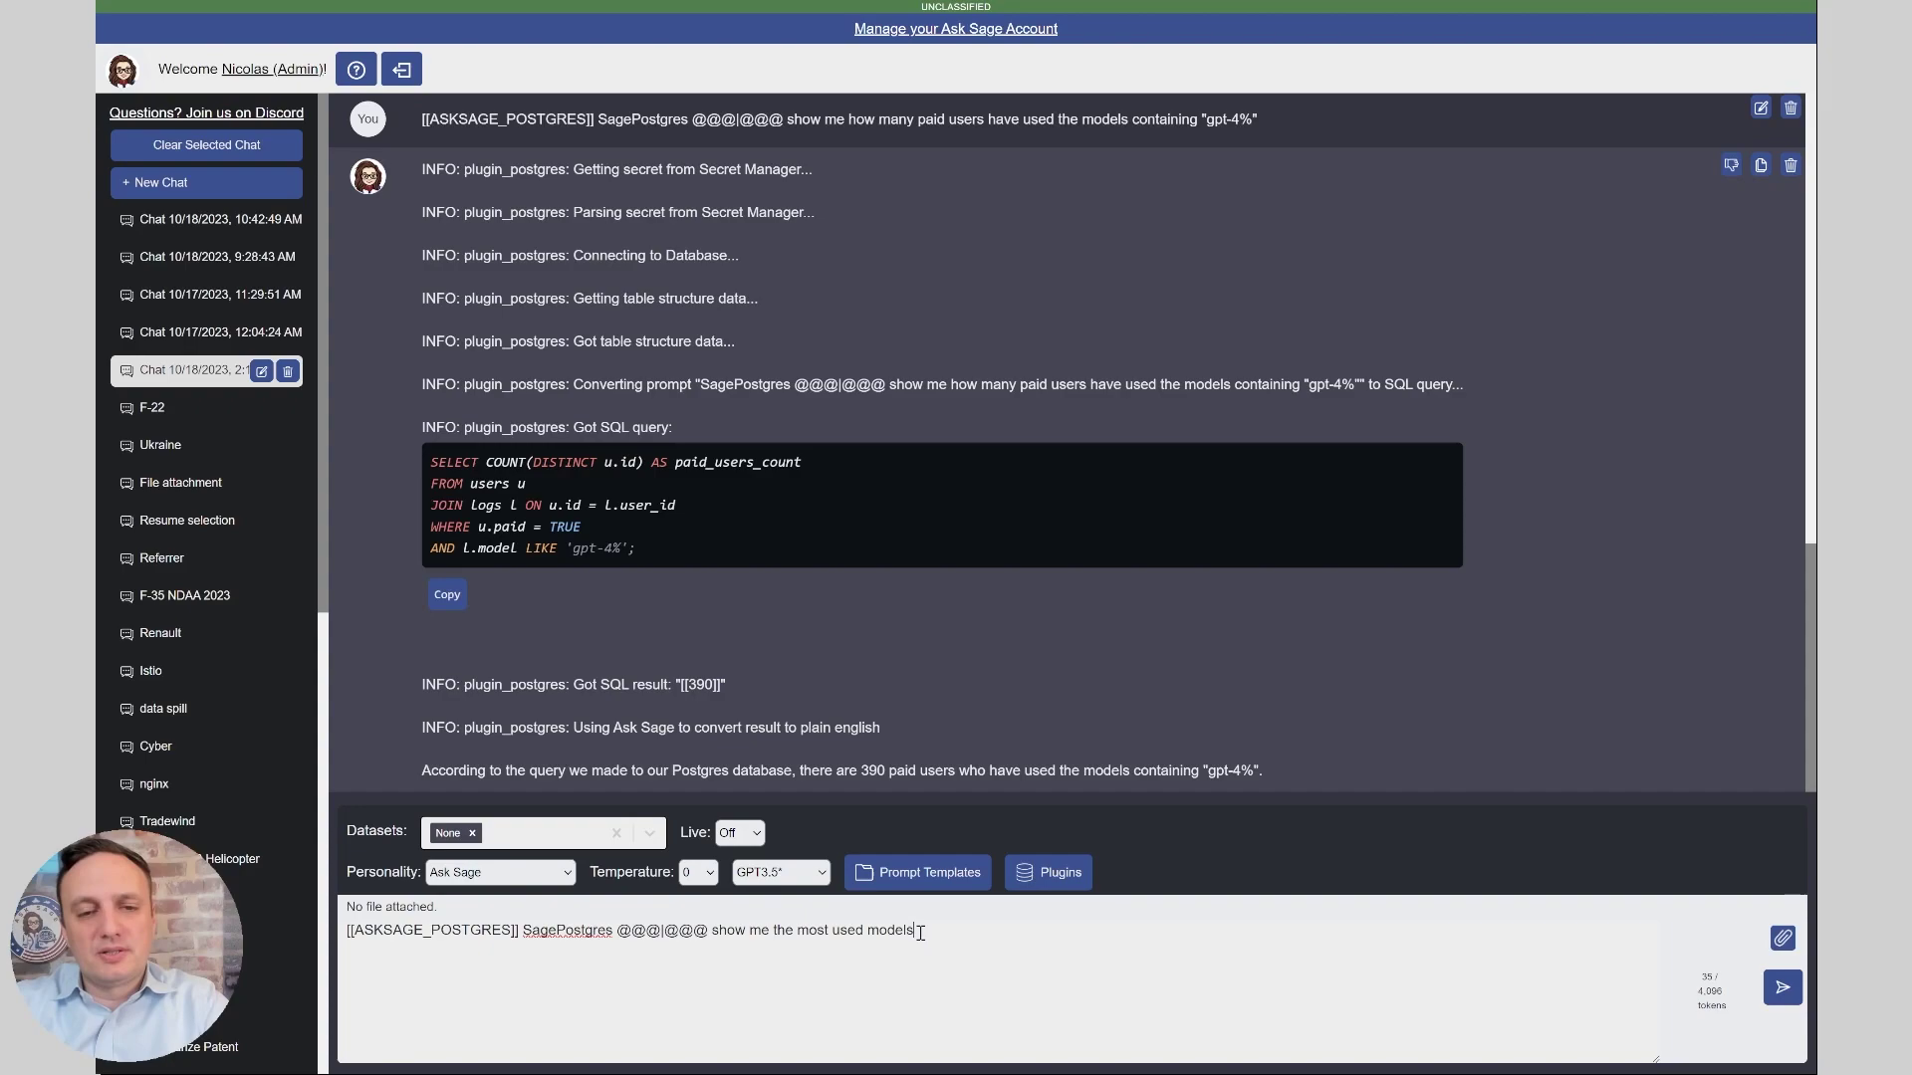
key("Return")
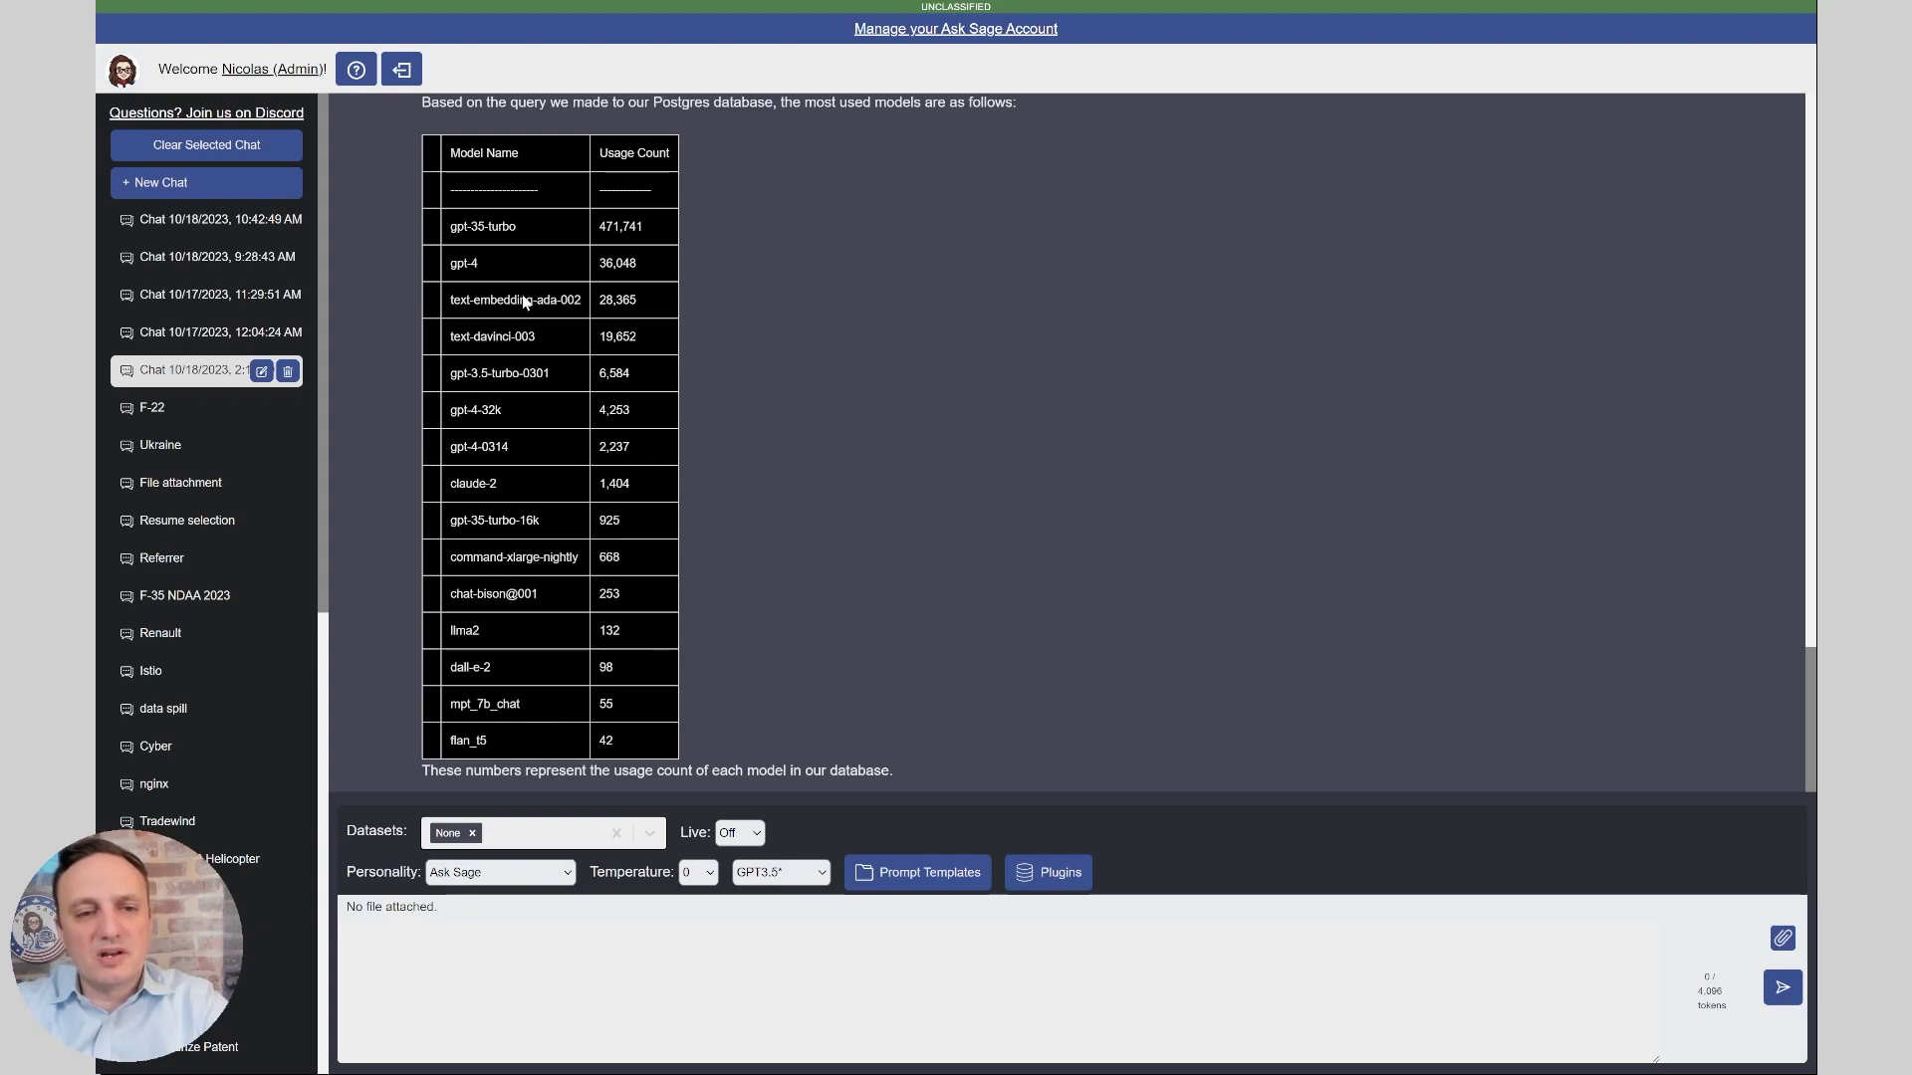
left_click(829, 987)
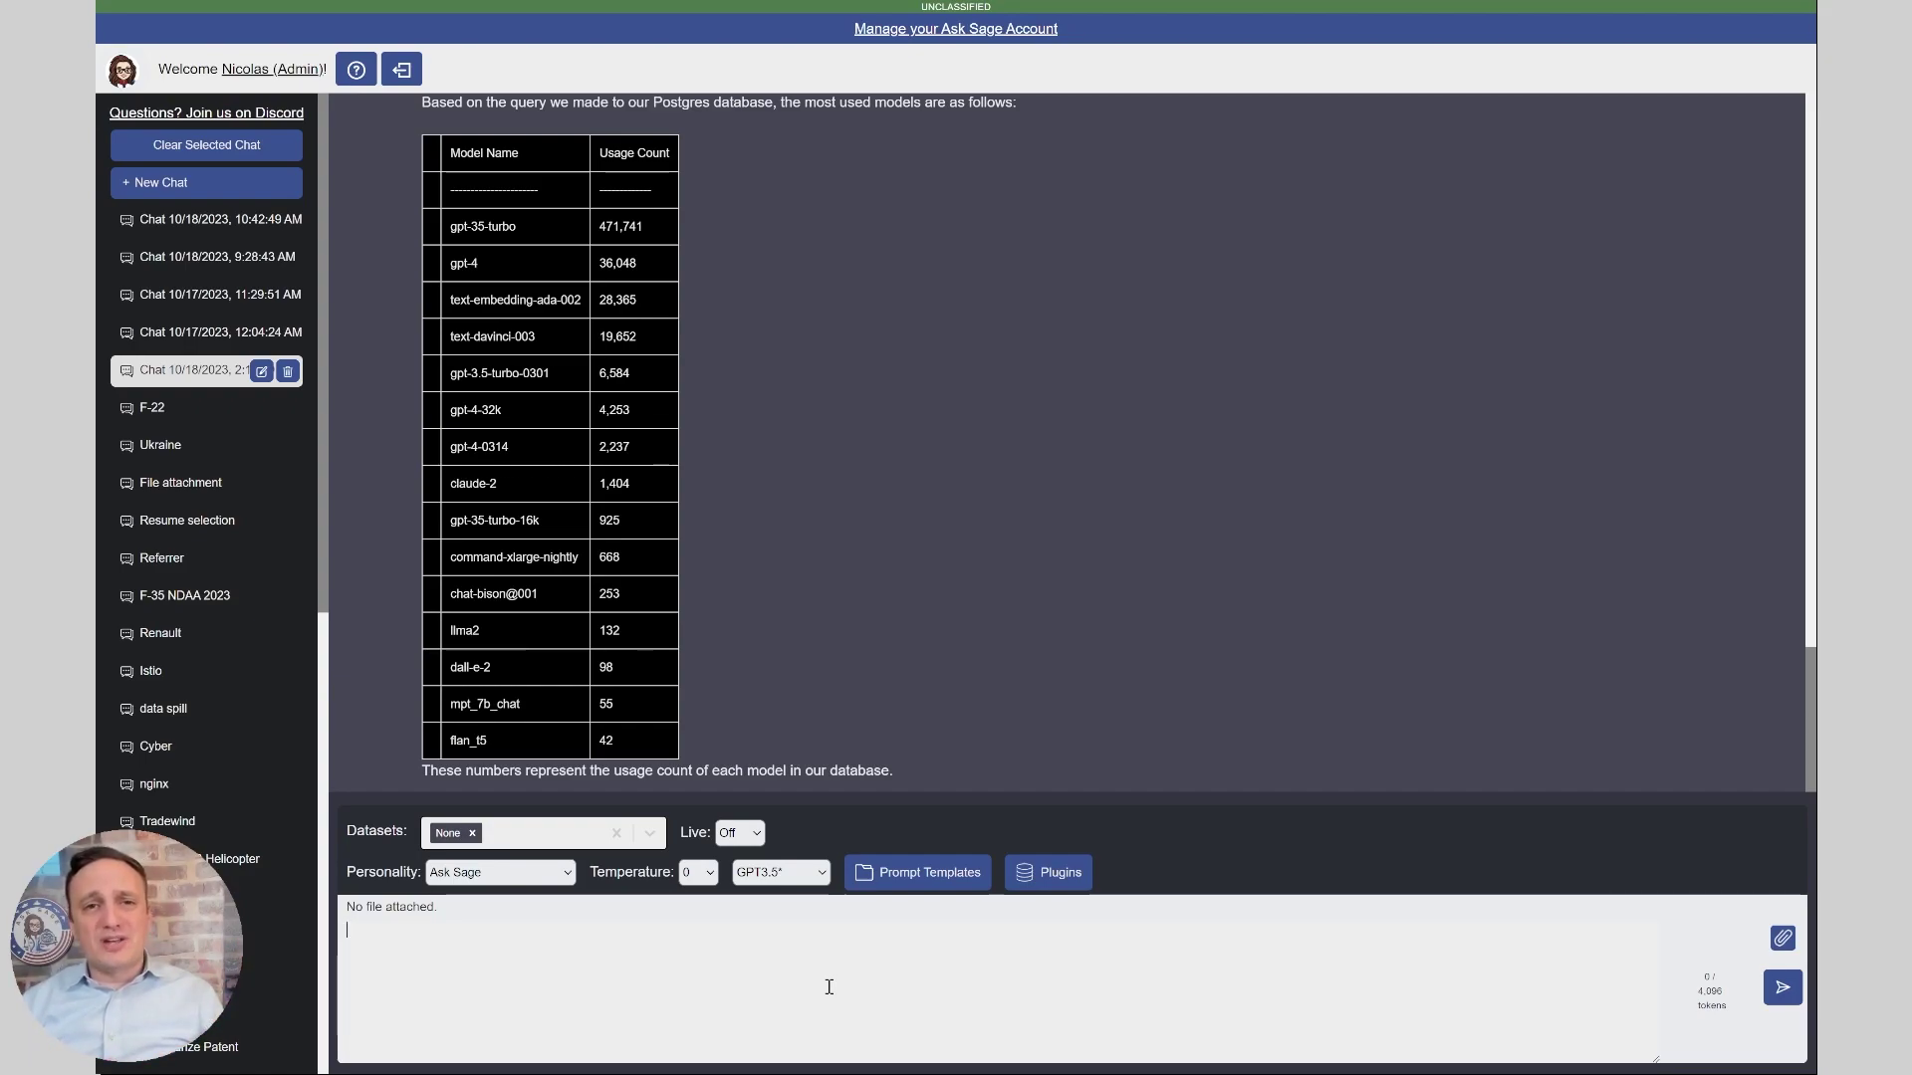
left_click(828, 987)
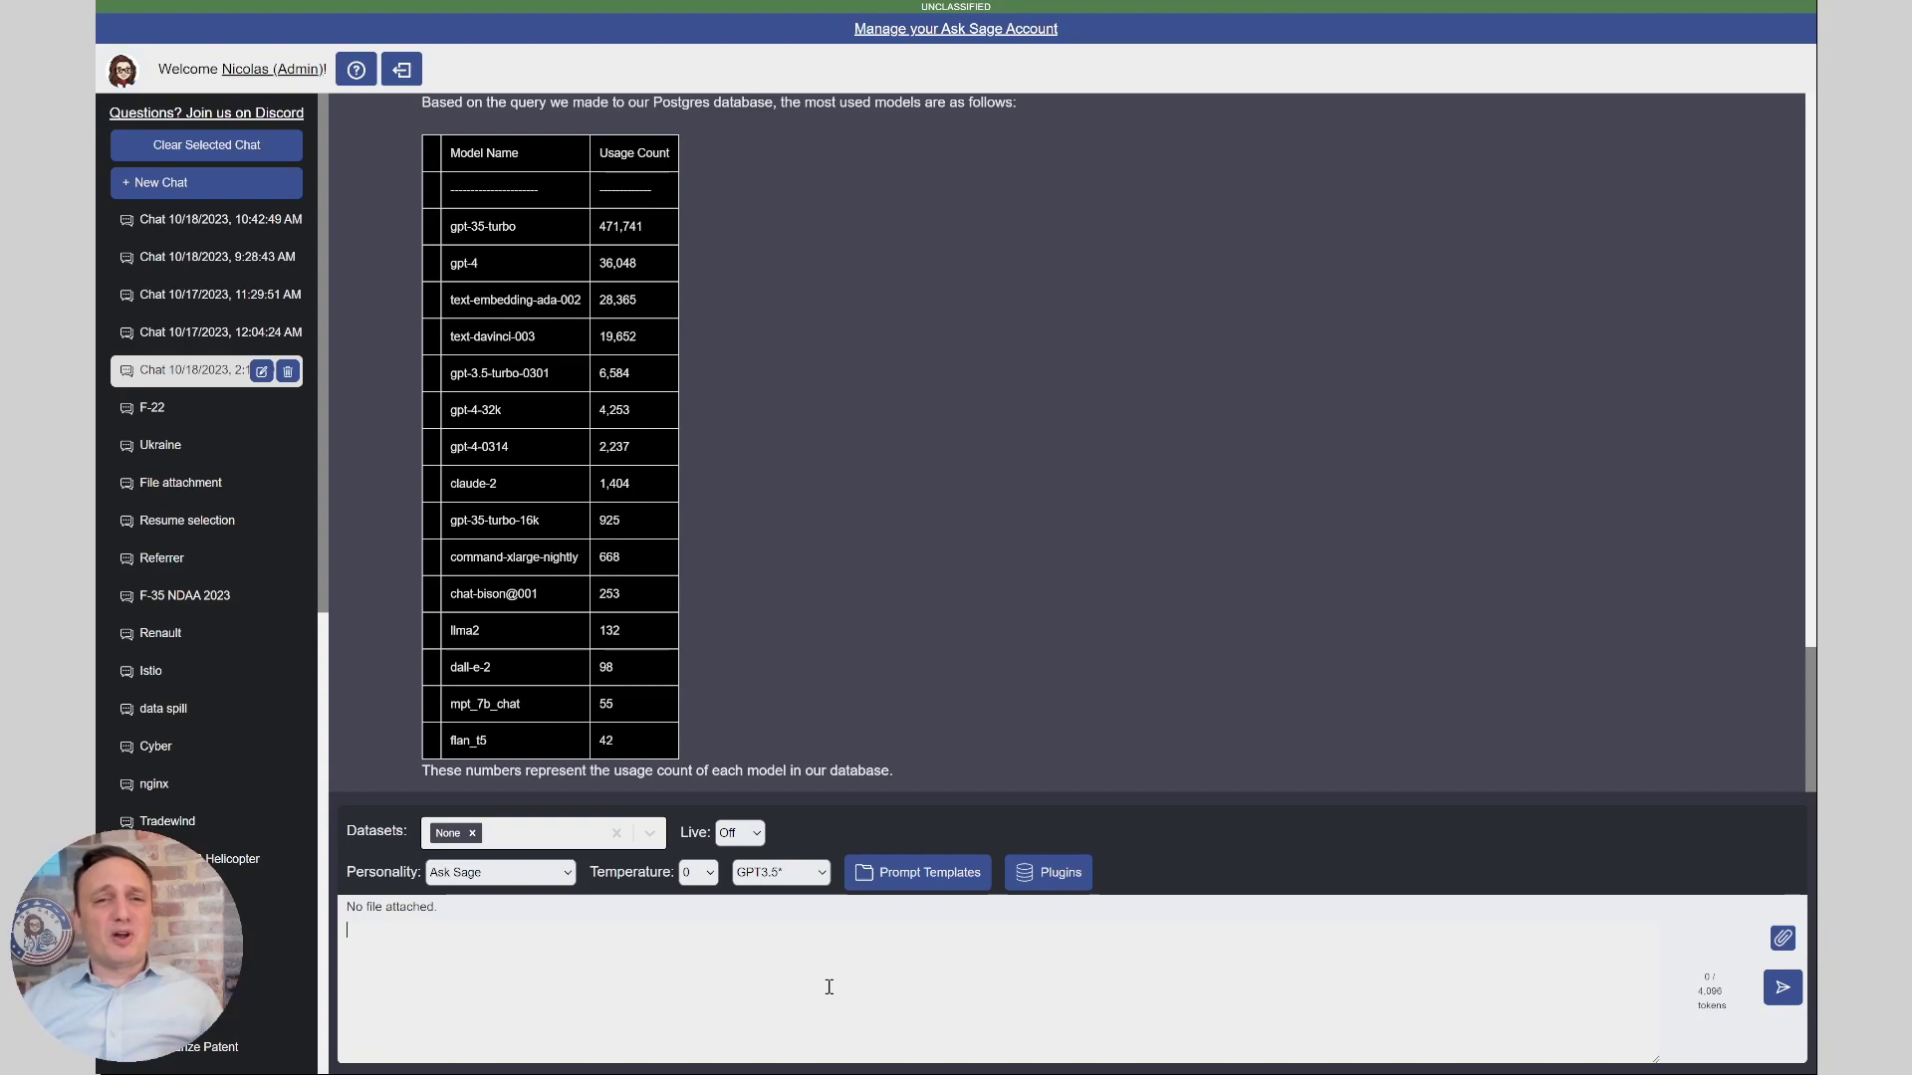